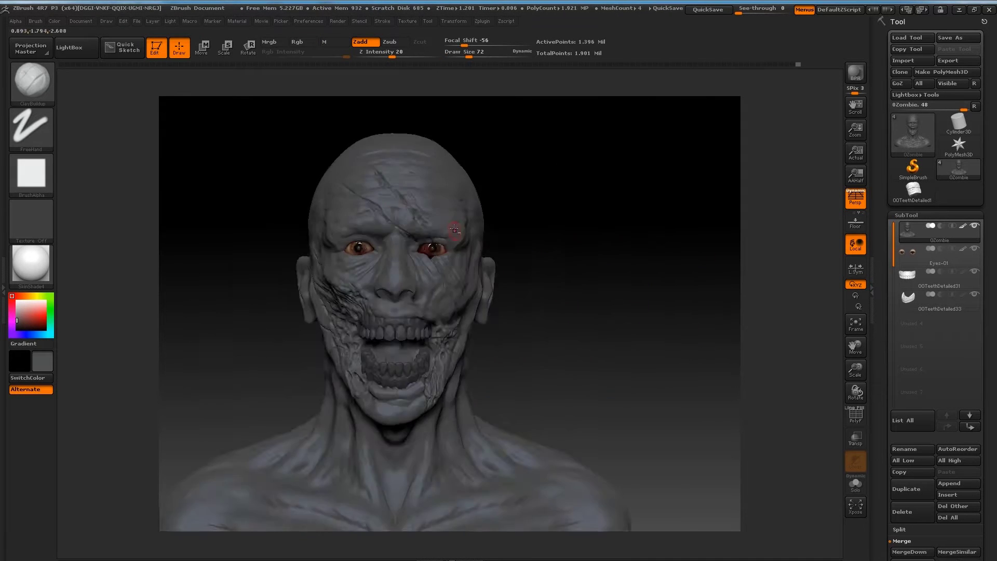
Save the zombie bust and merge head, eyes and teeth into one TPoseMesh via Transpose Master
key(ctrl+s)
key(Return)
click(482, 21)
click(518, 171)
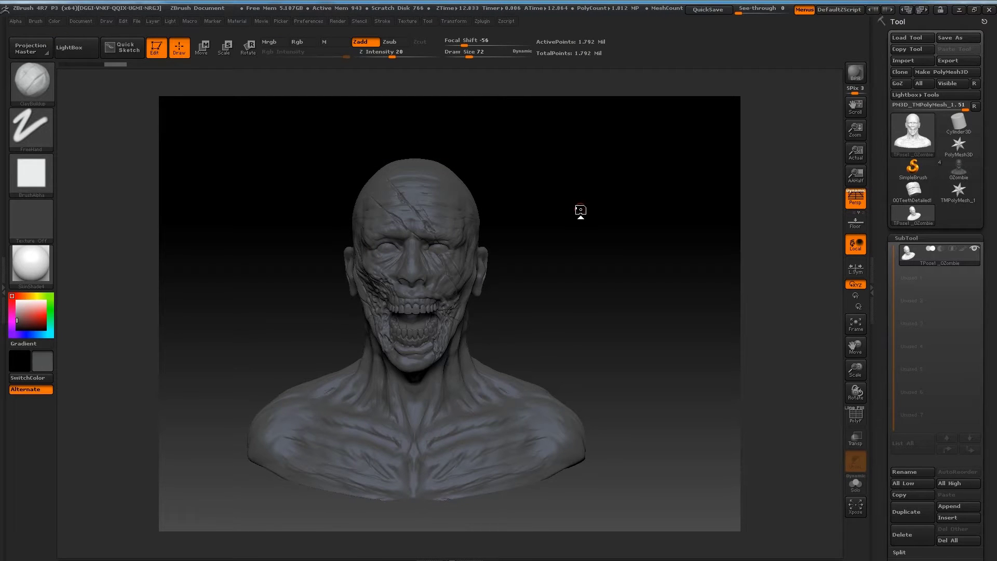
Orbit around the merged mesh and place a Rotate-mode transpose line on the head
key(space)
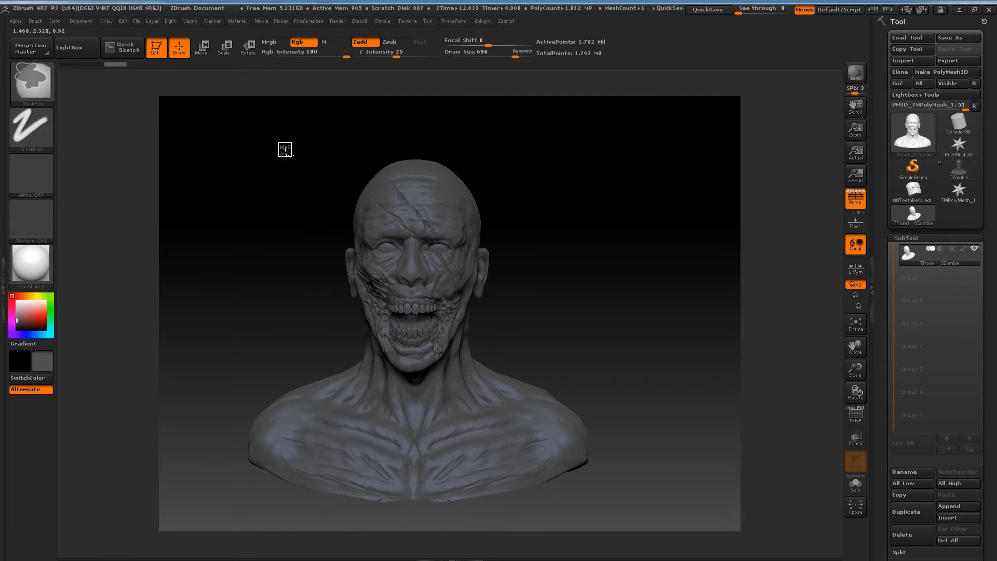
key(space)
drag(414, 349, 296, 390)
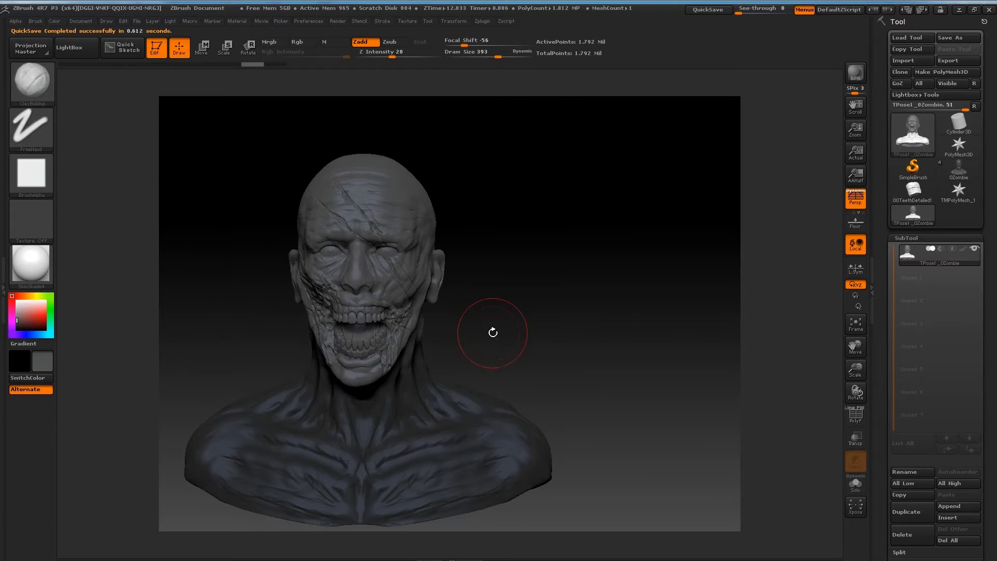
drag(491, 331, 312, 150)
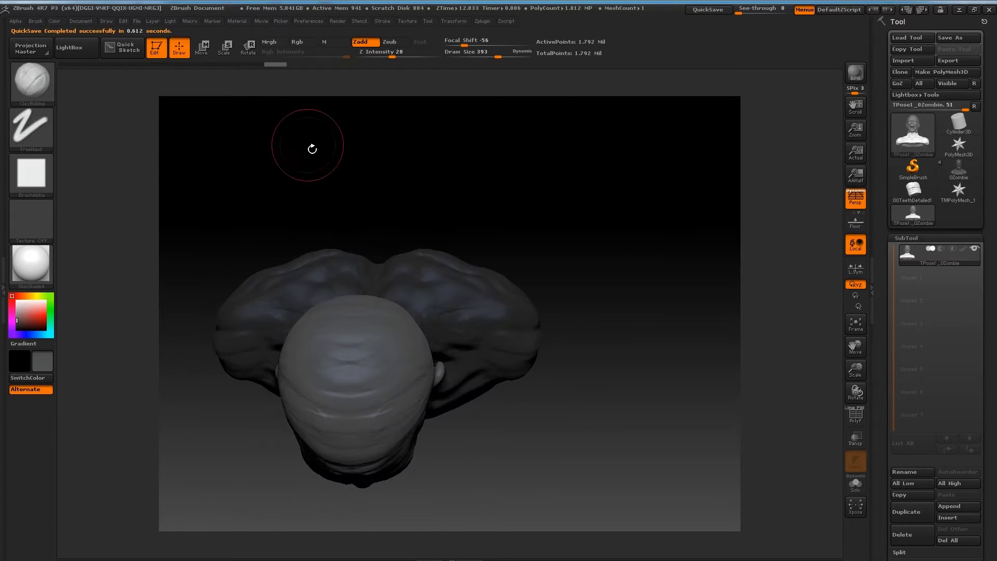
key(r)
drag(395, 432, 396, 465)
drag(566, 354, 489, 280)
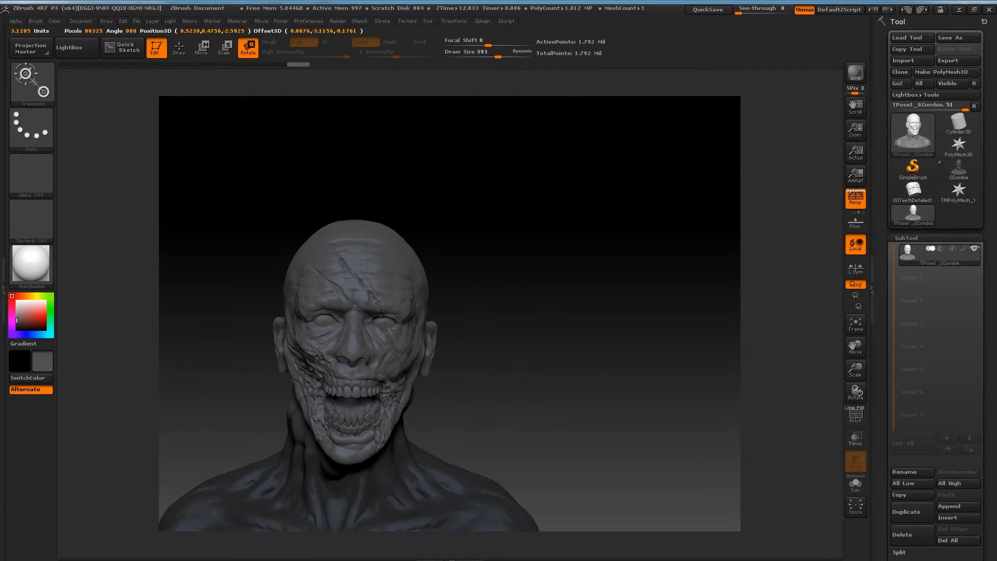
drag(350, 424, 356, 256)
Draw transpose lines down the crown, chin to crown and across the cheek, then switch to Move mode
mouse_move(327, 137)
mouse_down()
mouse_move(374, 252)
mouse_move(382, 207)
mouse_up()
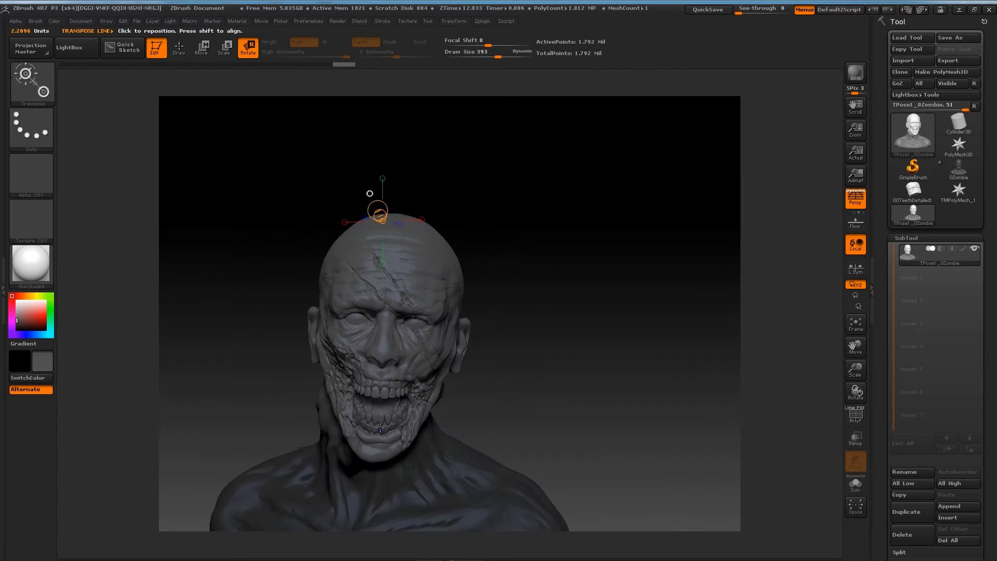
shift+drag(385, 372, 384, 163)
drag(314, 247, 258, 269)
drag(244, 218, 462, 219)
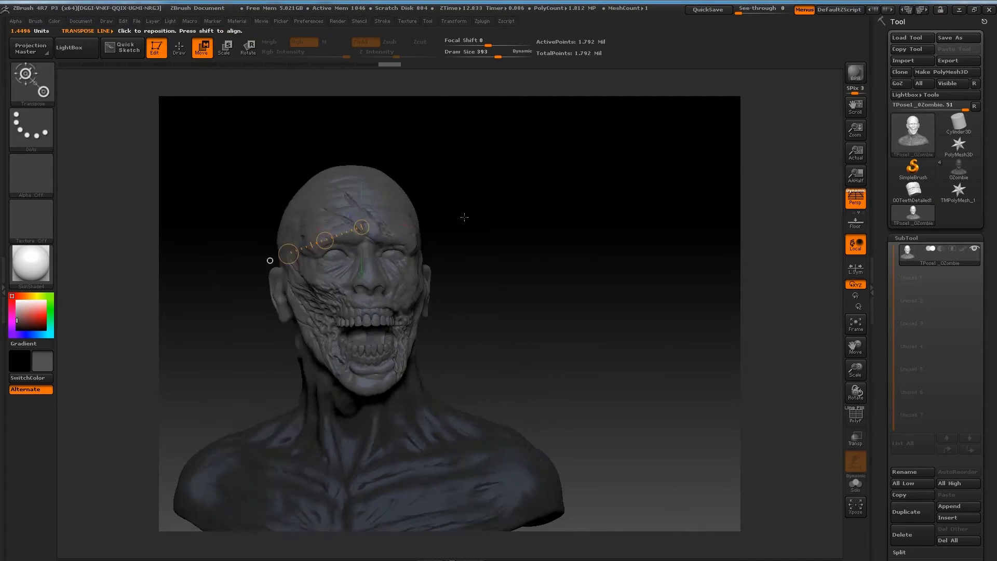
drag(307, 277, 287, 344)
key(w)
drag(421, 315, 479, 307)
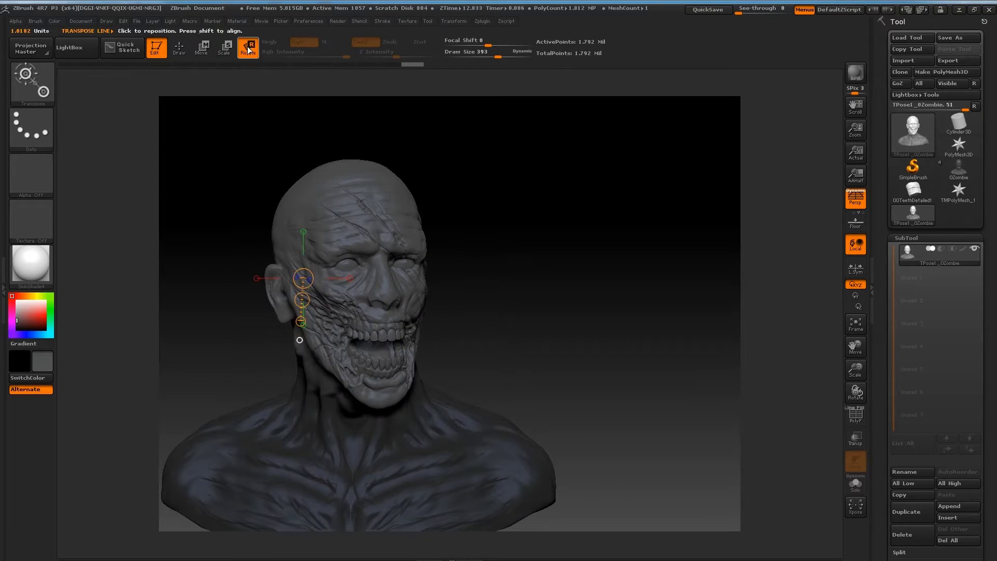
drag(296, 163, 362, 295)
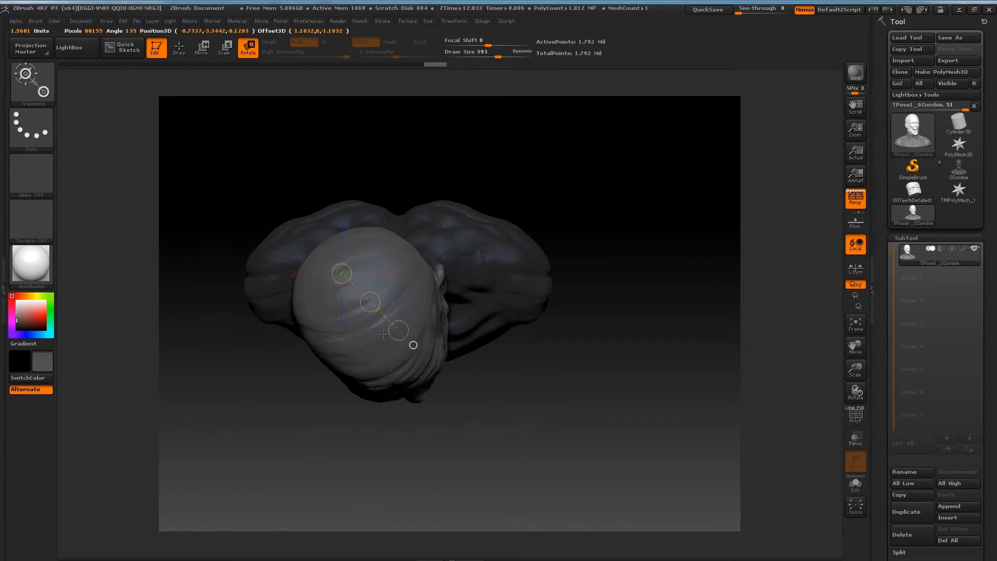
mouse_move(389, 380)
mouse_down()
mouse_move(485, 178)
mouse_move(498, 281)
mouse_up()
Push the neck and head into a new pose with a smaller Move brush
key(b)
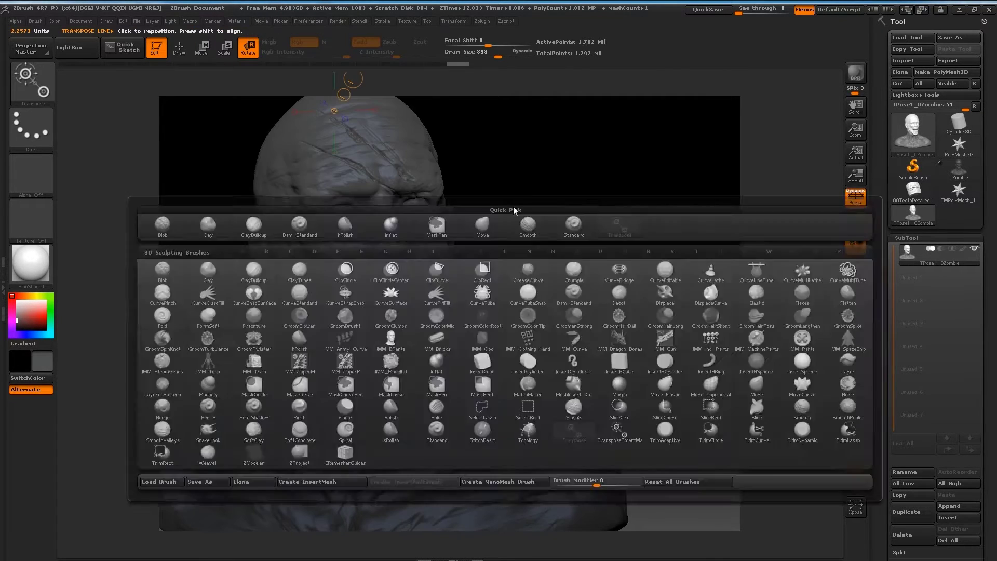
key(m)
key(v)
key(space)
drag(312, 357, 290, 356)
drag(363, 395, 467, 330)
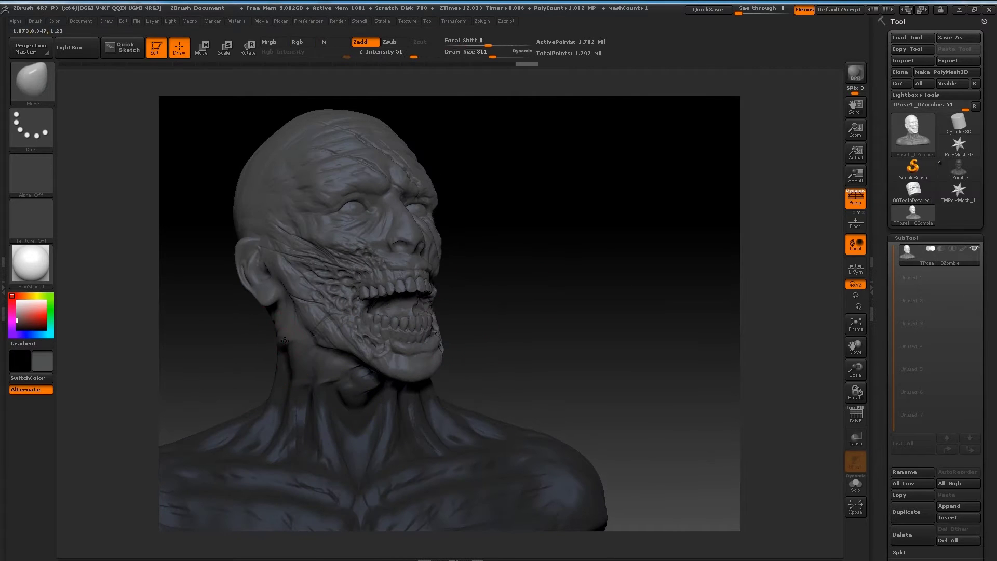
mouse_move(328, 374)
mouse_down()
mouse_move(640, 291)
mouse_move(523, 302)
mouse_move(597, 312)
mouse_up()
key(space)
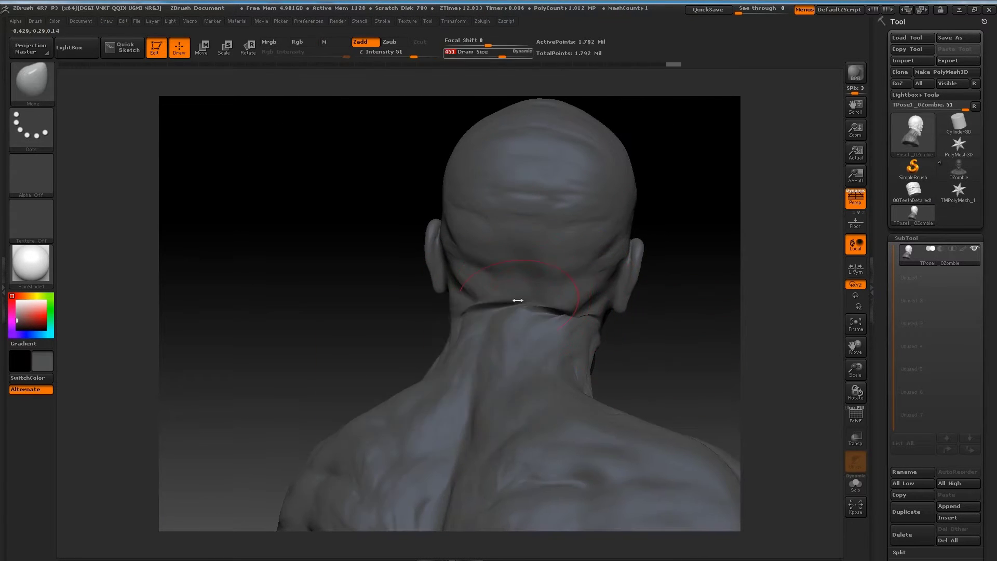
drag(493, 332, 475, 332)
drag(571, 337, 508, 315)
mouse_move(579, 320)
mouse_down()
mouse_move(581, 312)
mouse_move(406, 390)
mouse_up()
Reselect the Move brush, frame the bust, and transfer the pose back with TPose>SubT
key(b)
key(m)
key(v)
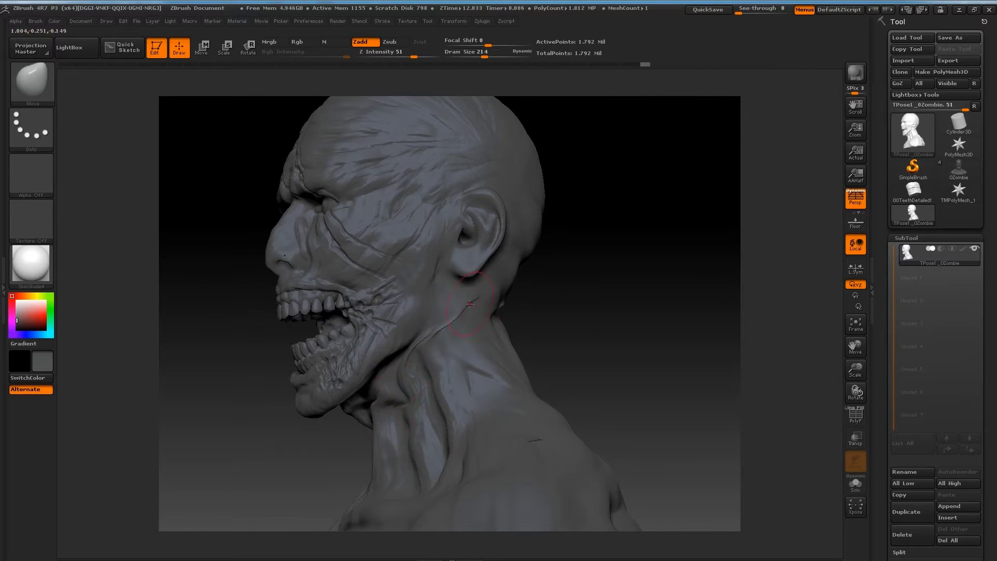
key(f)
drag(583, 316, 361, 364)
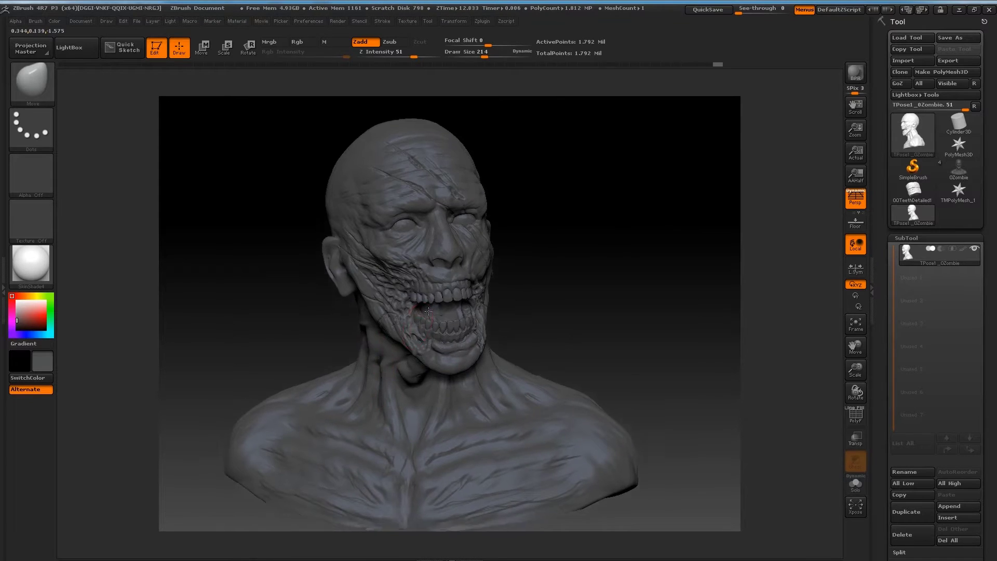
click(483, 21)
click(559, 203)
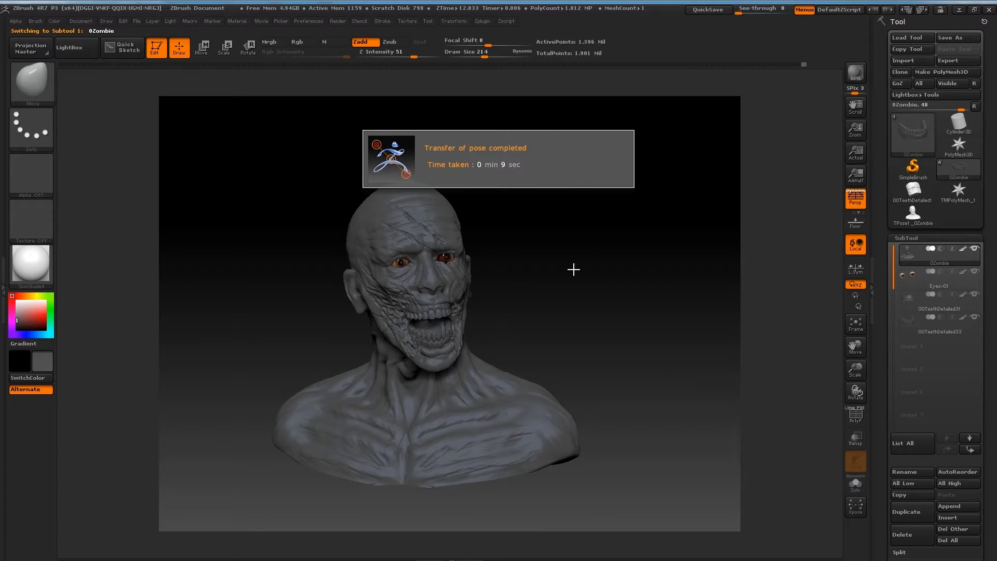
Build a new TPoseMesh, move the jaw with a transpose line, and transfer it back with TPose>SubT
click(483, 20)
click(514, 205)
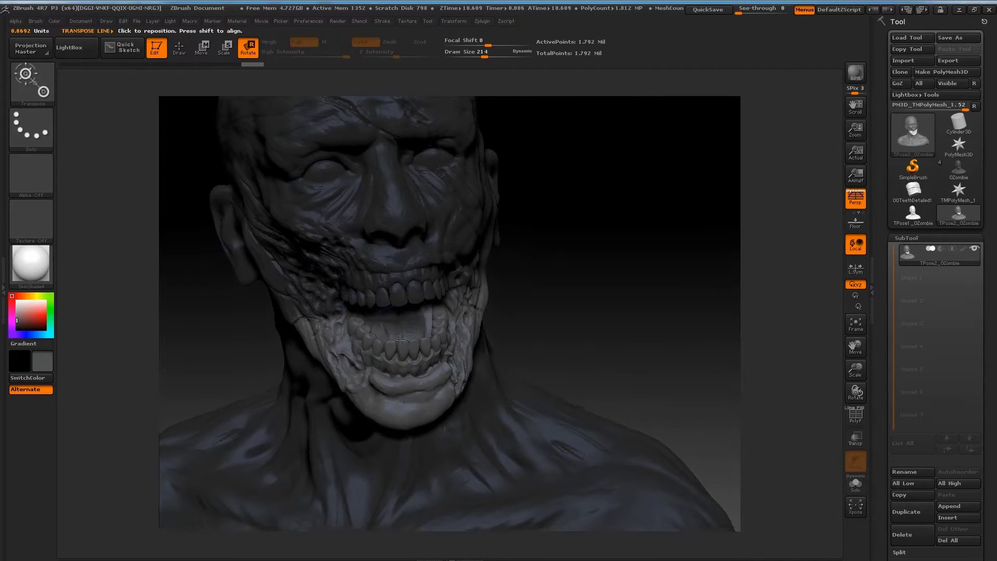
key(w)
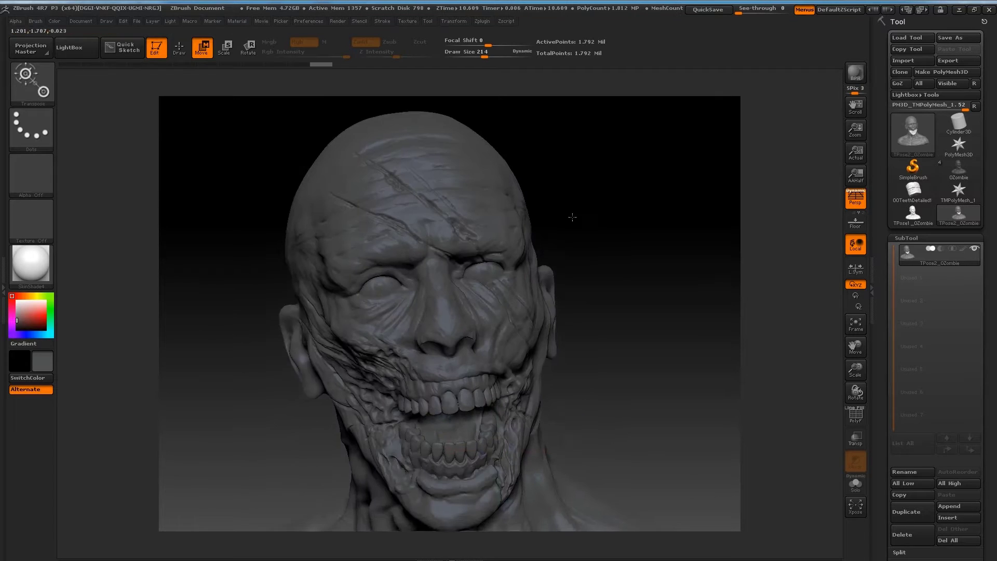
click(560, 200)
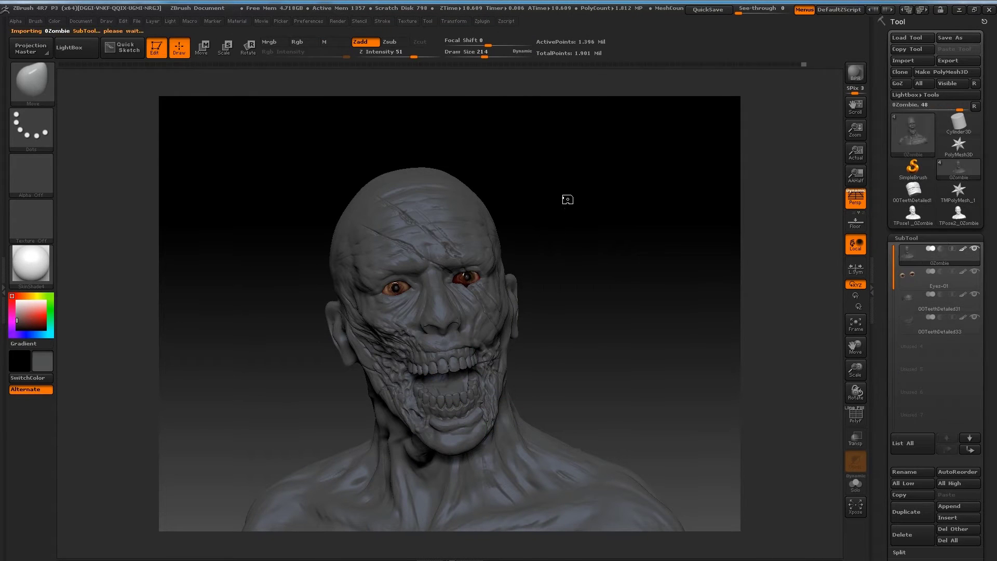
Pick the ClayBuildup brush and build up clay on the front of the neck
mouse_move(558, 249)
mouse_down()
mouse_move(549, 229)
mouse_move(558, 242)
mouse_up()
drag(540, 365, 509, 364)
key(b)
click(508, 325)
alt+drag(363, 312, 355, 268)
drag(395, 240, 353, 188)
drag(424, 274, 460, 277)
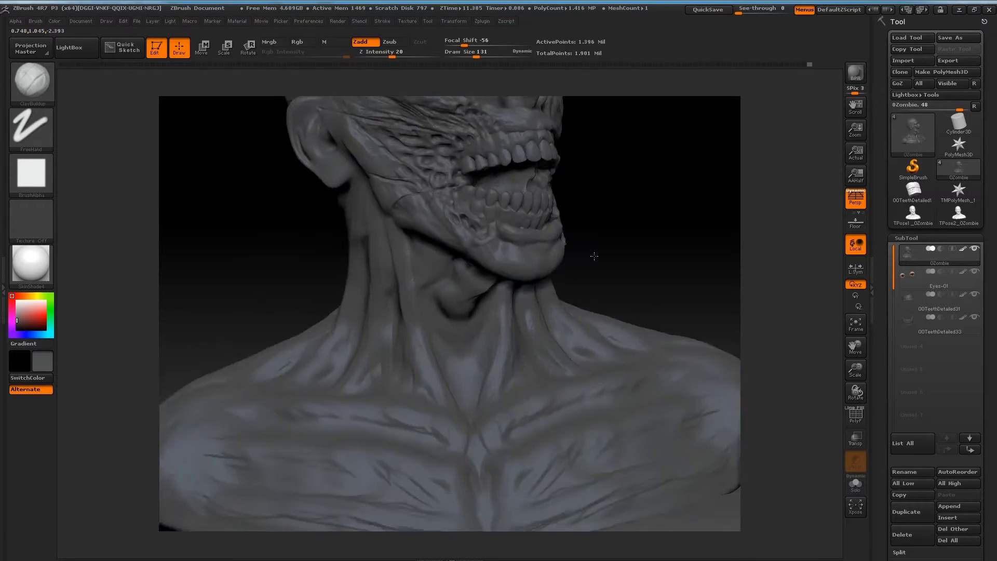
drag(507, 283, 574, 245)
Smooth the neck strokes and add clay across the side of the neck under the jaw
key(shift)
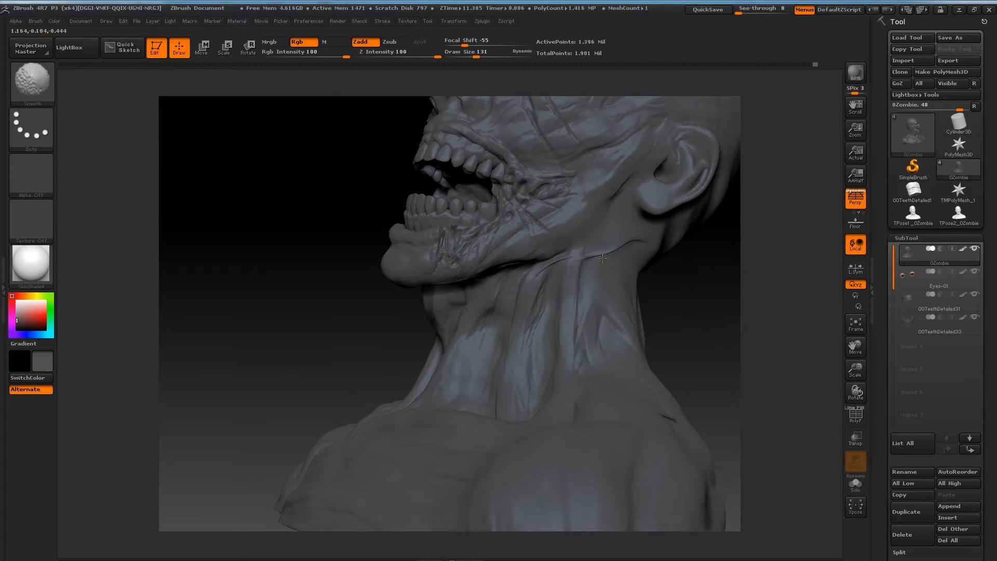
drag(735, 289, 503, 355)
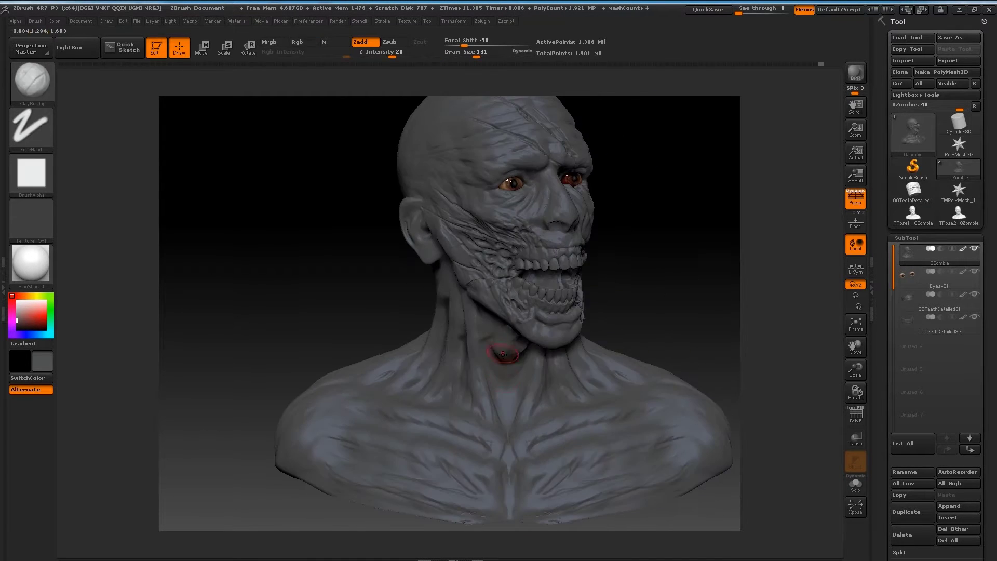
drag(500, 330, 449, 305)
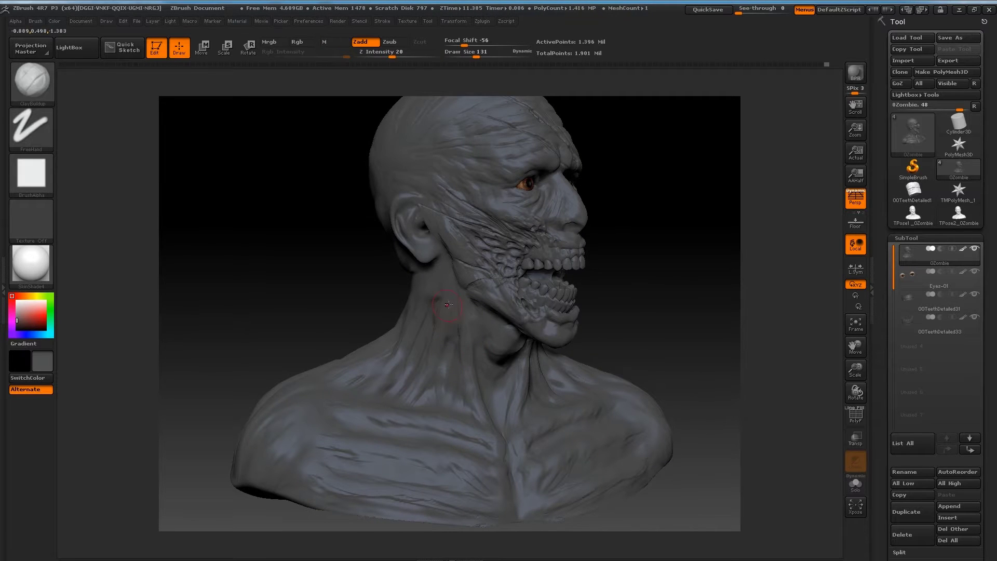
drag(435, 329, 375, 378)
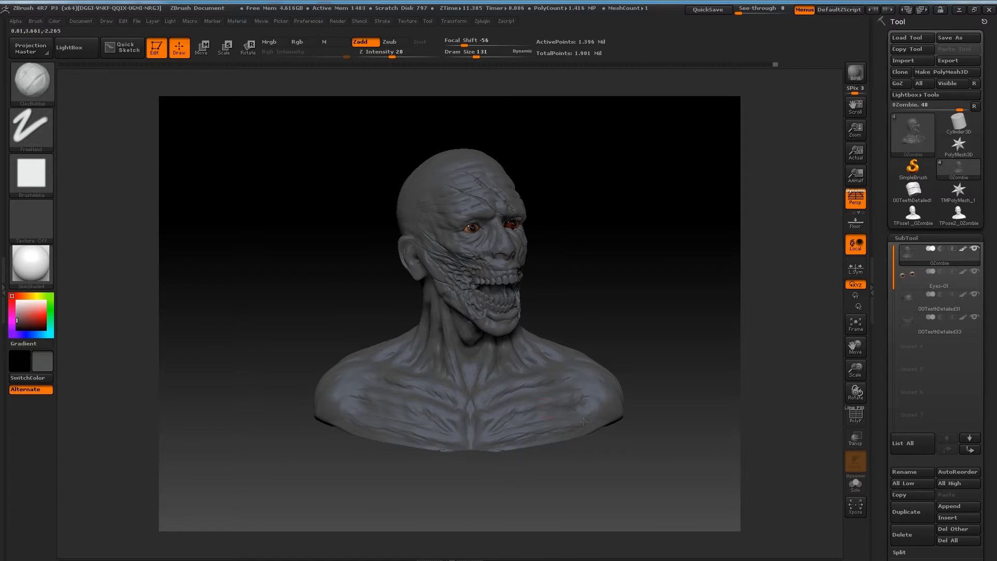
mouse_move(584, 421)
alt+mouse_down()
mouse_move(662, 243)
mouse_move(635, 238)
mouse_move(600, 266)
mouse_move(397, 296)
mouse_move(358, 262)
mouse_move(304, 242)
alt+mouse_up()
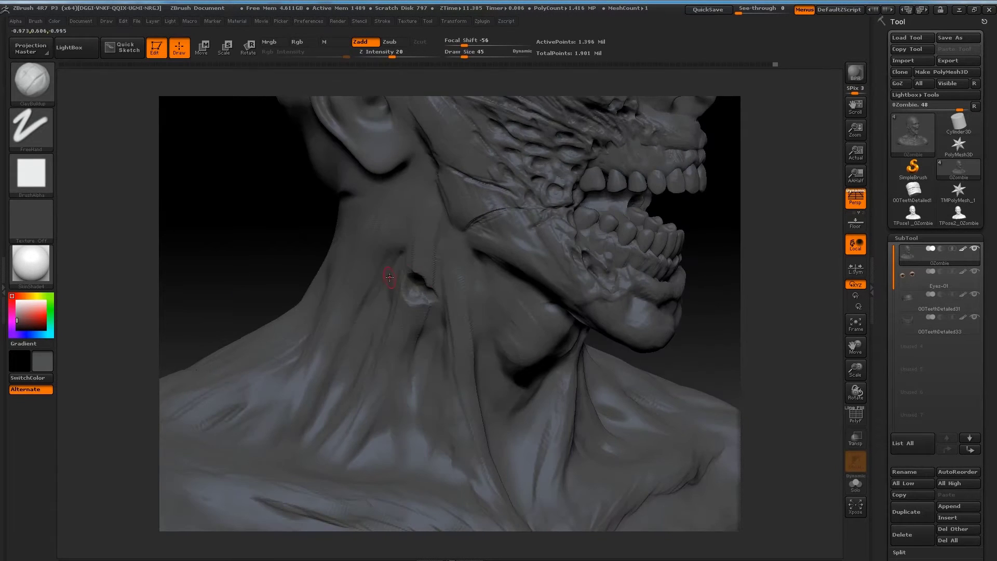
drag(389, 238, 382, 264)
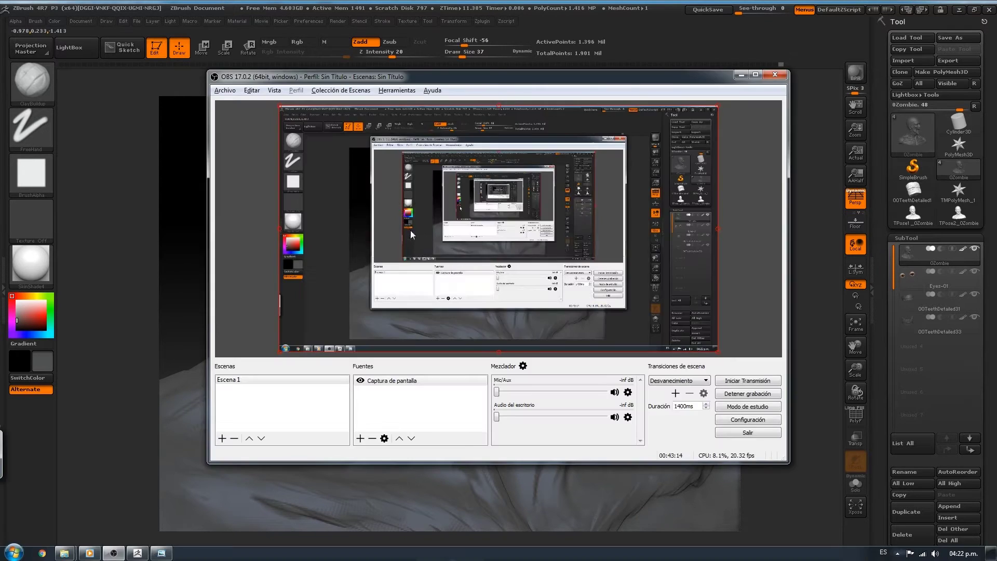
Carve deep Dam_Standard creases along the side of the neck into a ragged wound
key(b)
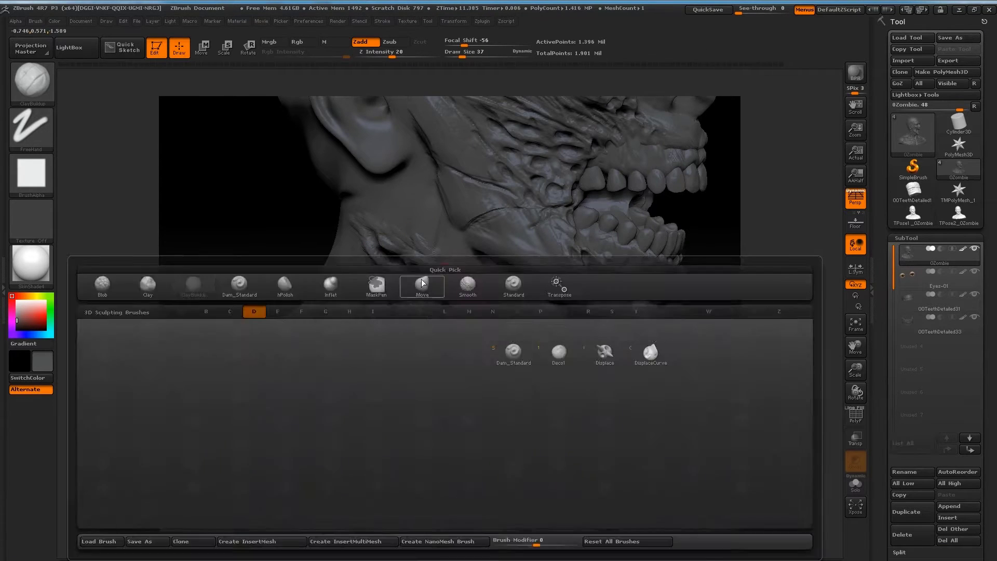
key(d)
key(s)
drag(453, 371, 445, 335)
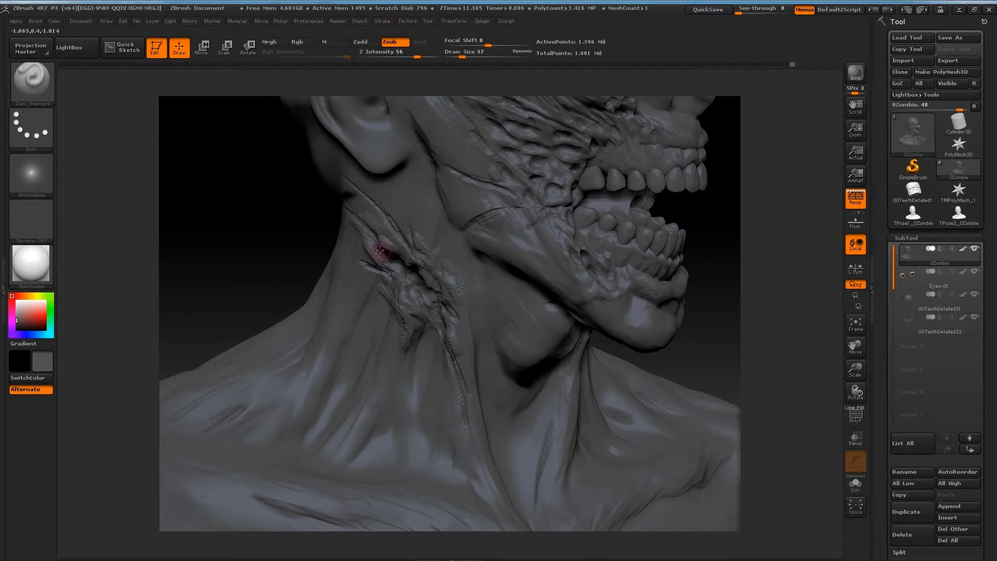
key(f)
drag(341, 191, 398, 232)
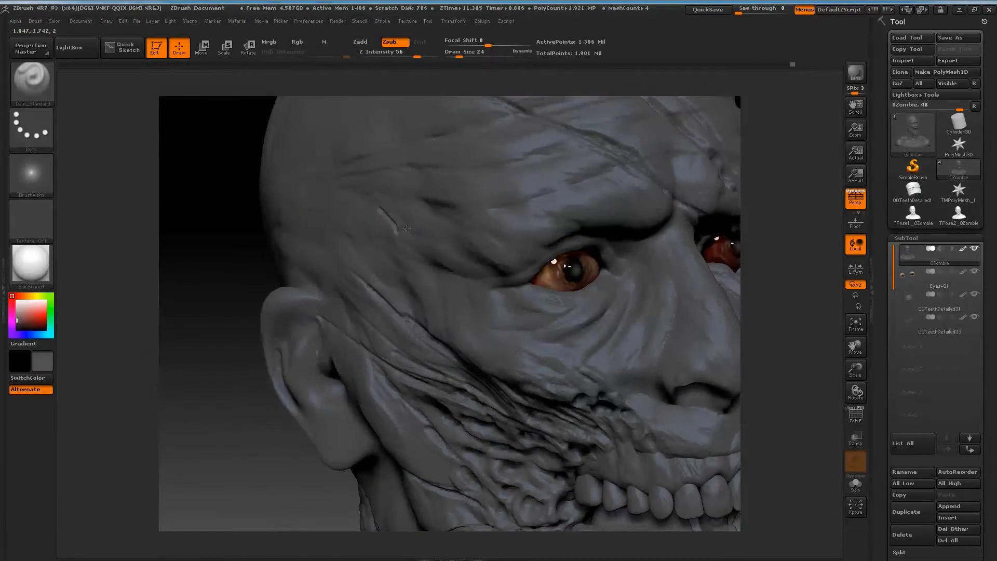
right_drag(423, 234, 383, 240)
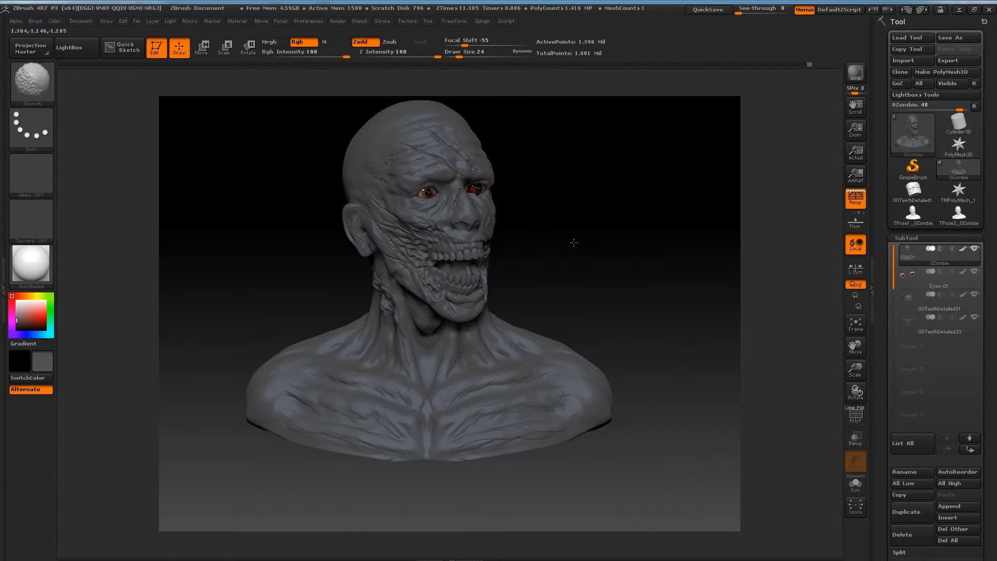
key(ctrl)
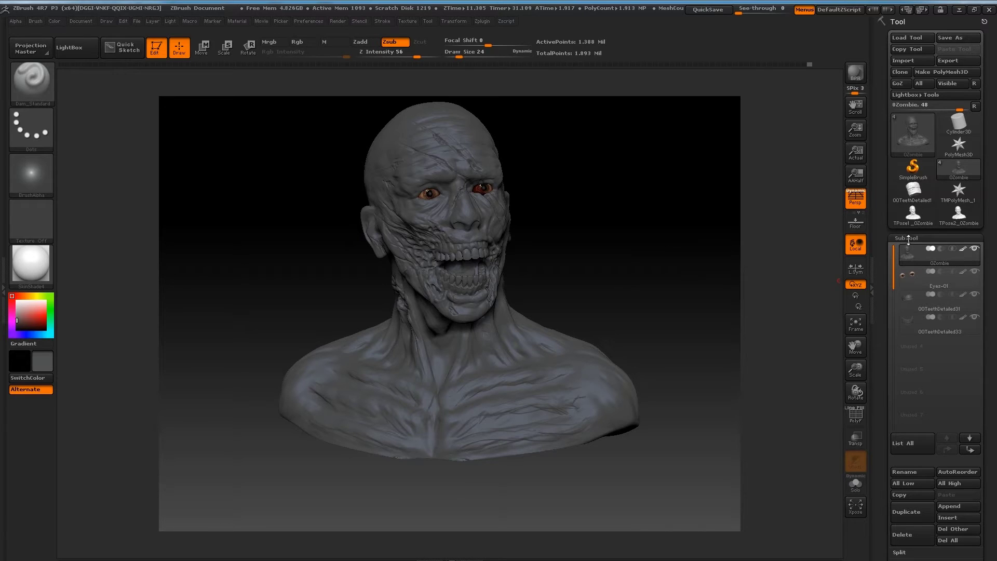
Duplicate the zombie as 0Zombie1, hide both teeth subtools, and run ZRemesher on the copy
click(906, 512)
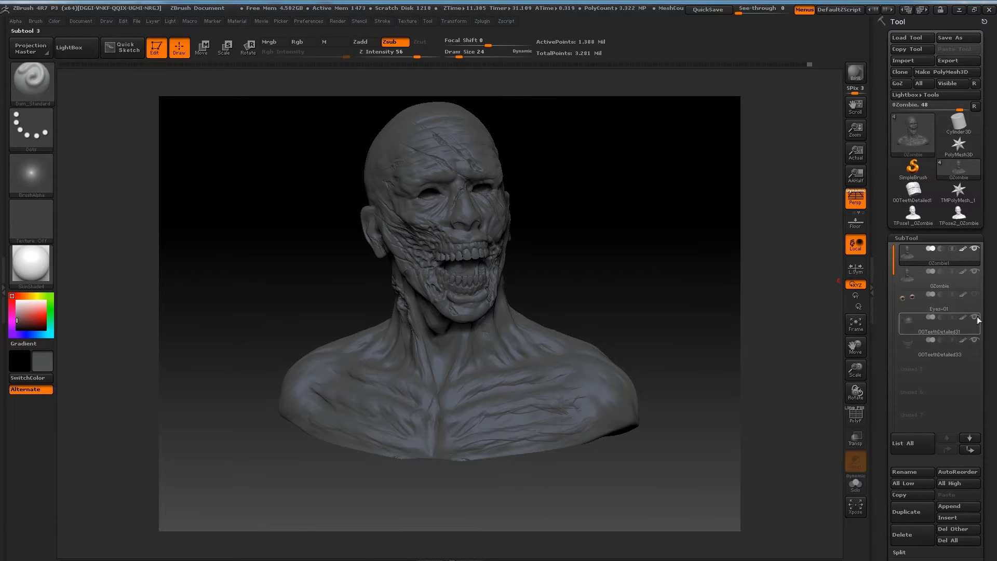
click(974, 340)
click(906, 238)
click(910, 251)
click(910, 421)
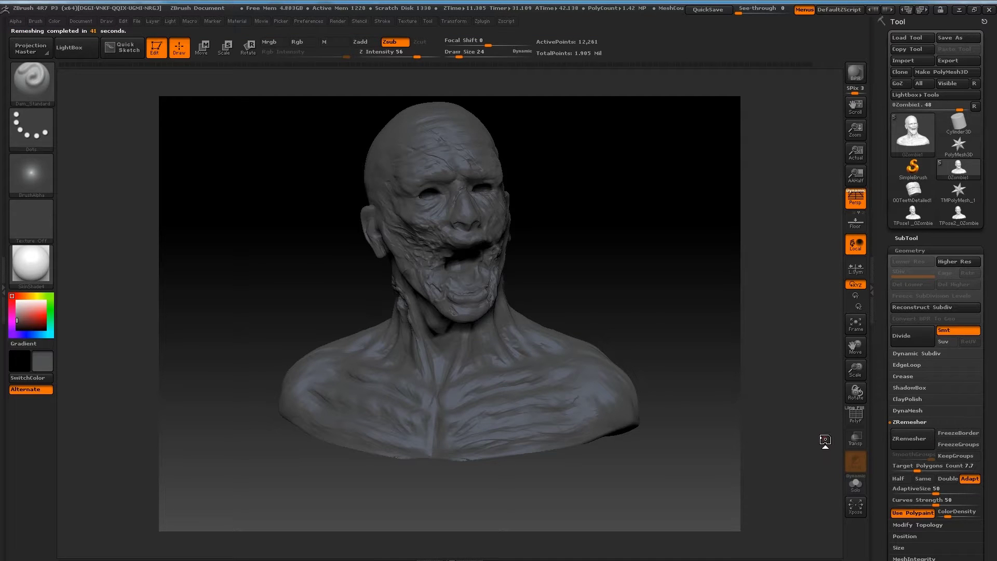
Hide the eyes and ProjectAll the original zombie's detail onto the remeshed copy
alt+drag(825, 440, 811, 363)
click(906, 238)
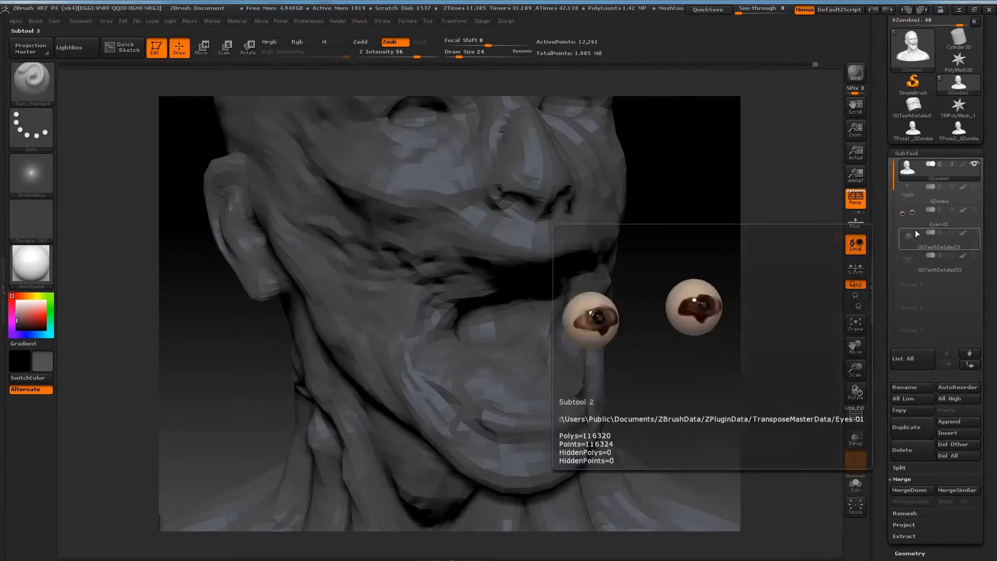
mouse_move(649, 309)
mouse_down()
mouse_move(628, 341)
mouse_move(730, 275)
mouse_up()
click(910, 153)
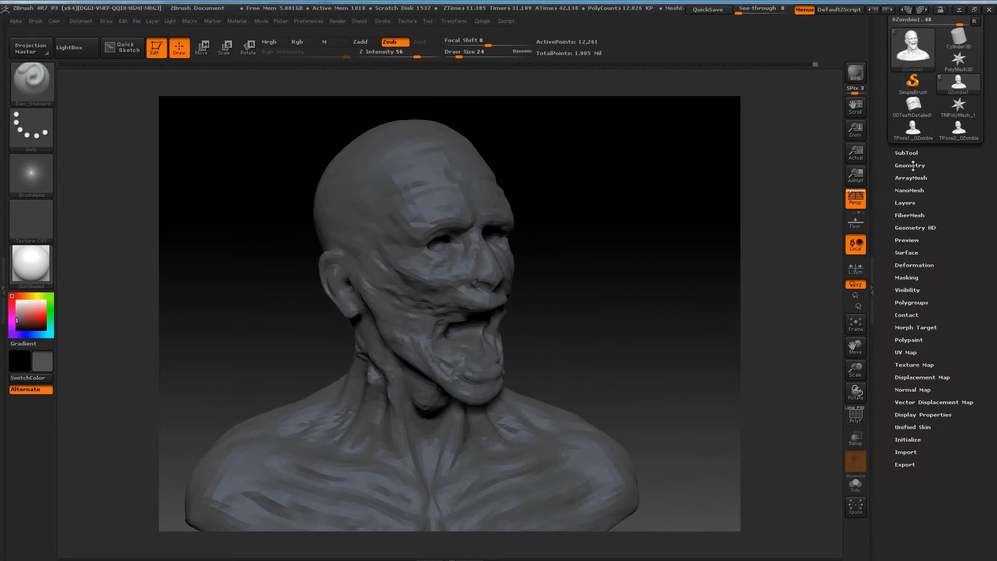
click(907, 152)
click(916, 190)
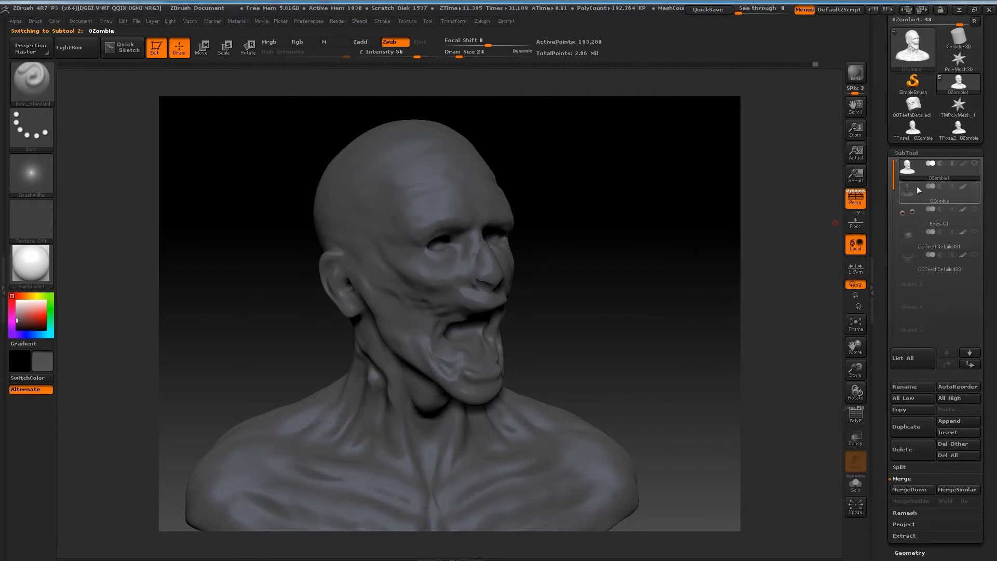
click(907, 166)
mouse_move(623, 259)
mouse_down()
mouse_move(563, 218)
mouse_move(649, 239)
mouse_up()
click(974, 209)
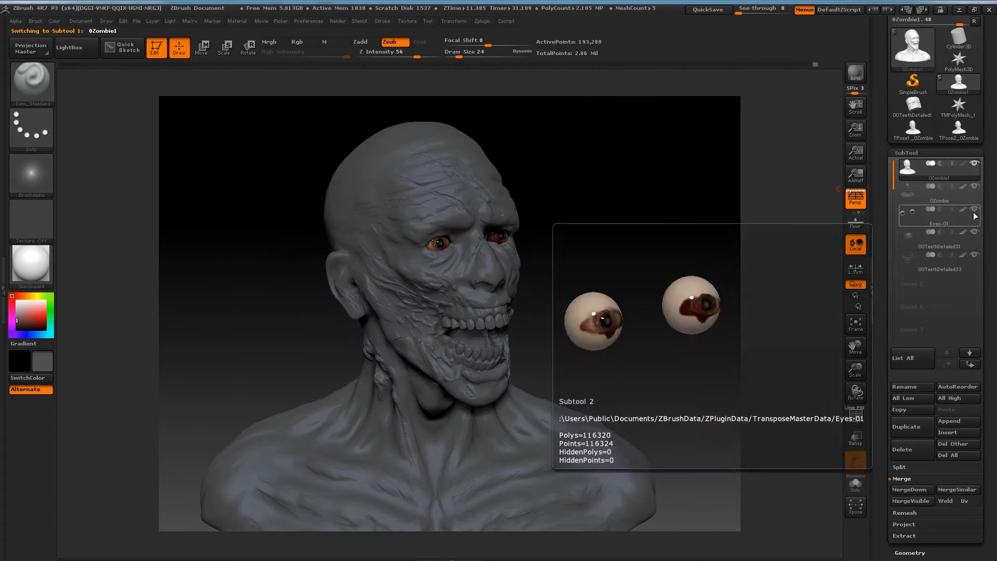
click(906, 525)
click(907, 524)
click(764, 544)
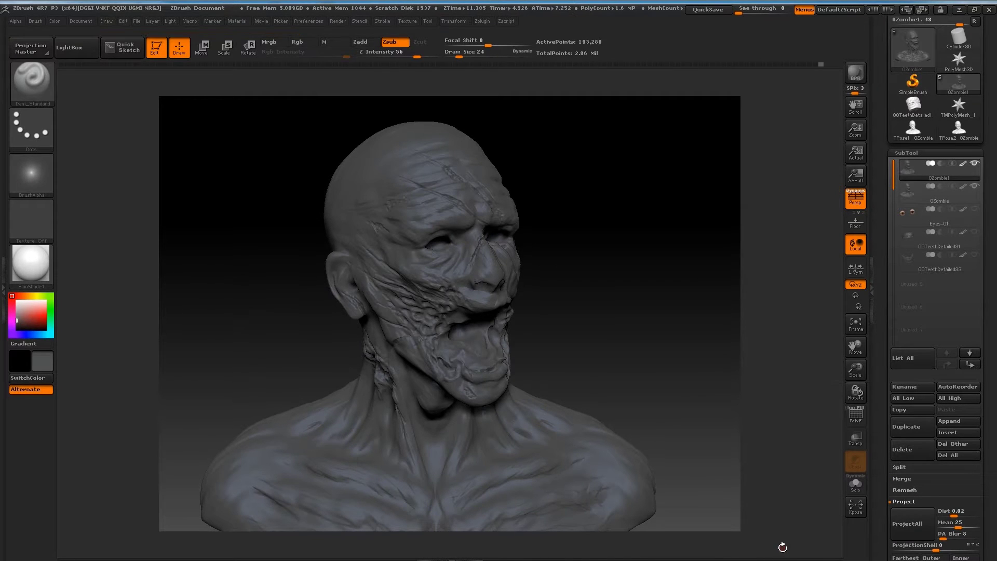
Inspect the projected detail with Polyframe, then delete the old zombie subtool
click(974, 186)
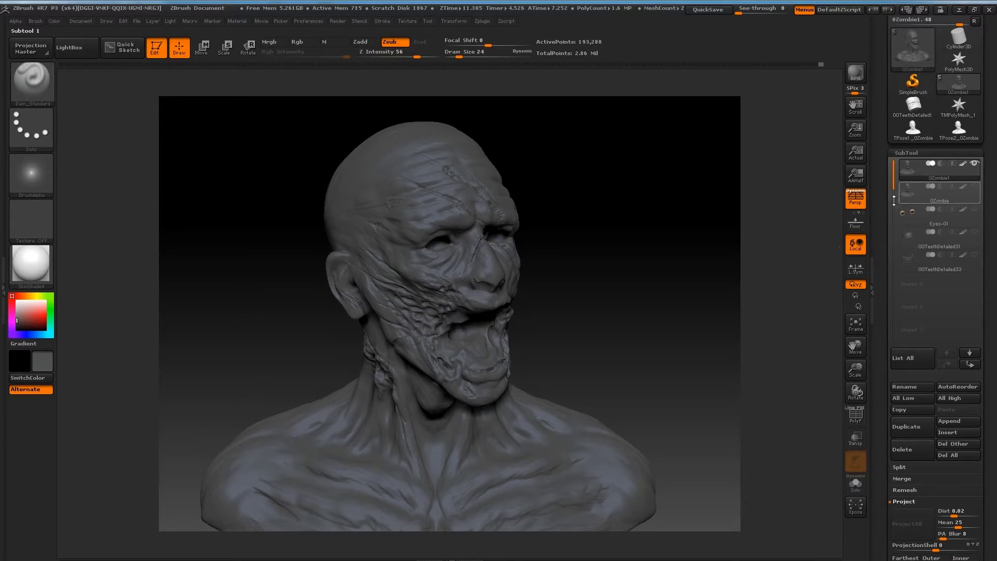
alt+drag(795, 229, 836, 223)
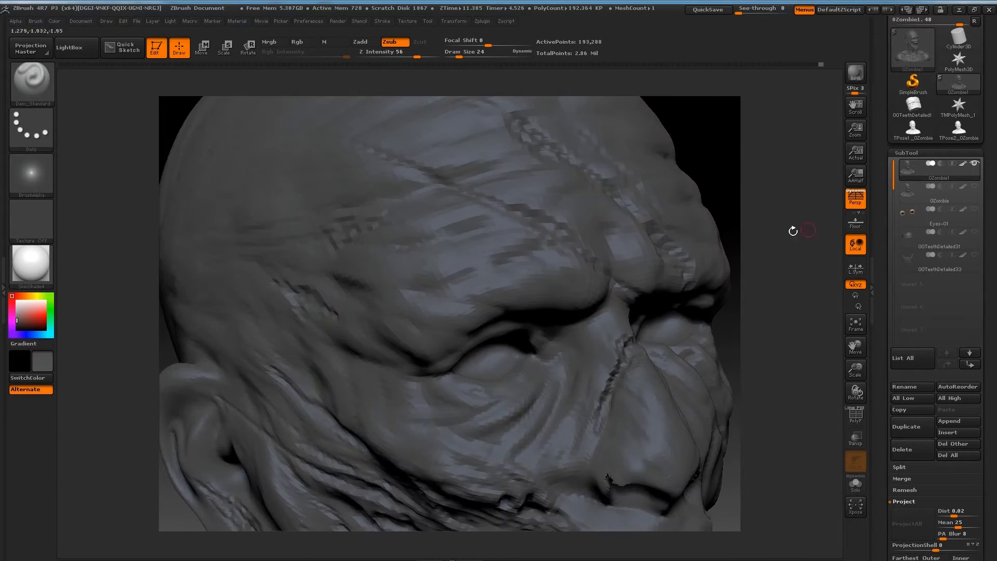
click(940, 192)
click(856, 416)
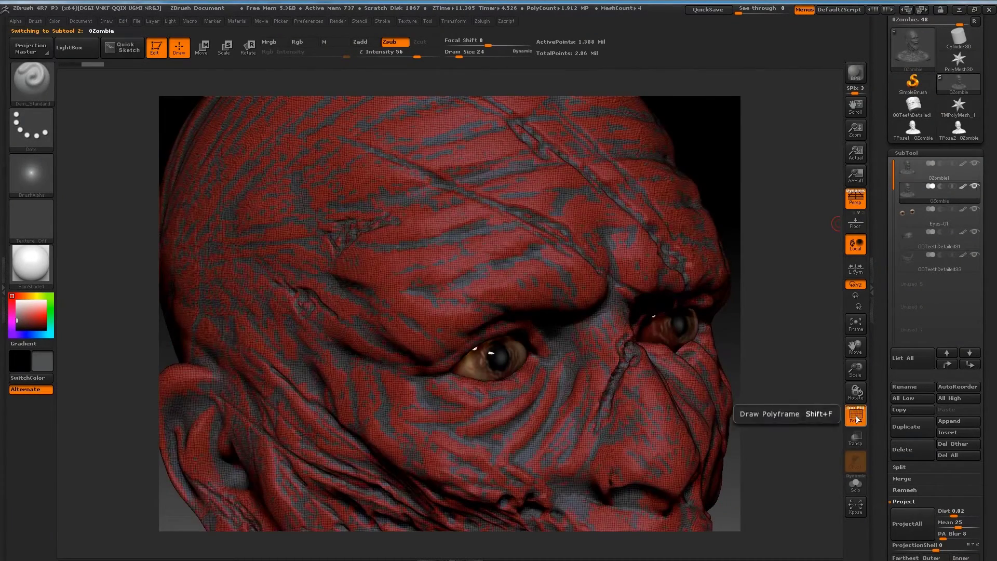
alt+drag(789, 244, 790, 207)
click(974, 175)
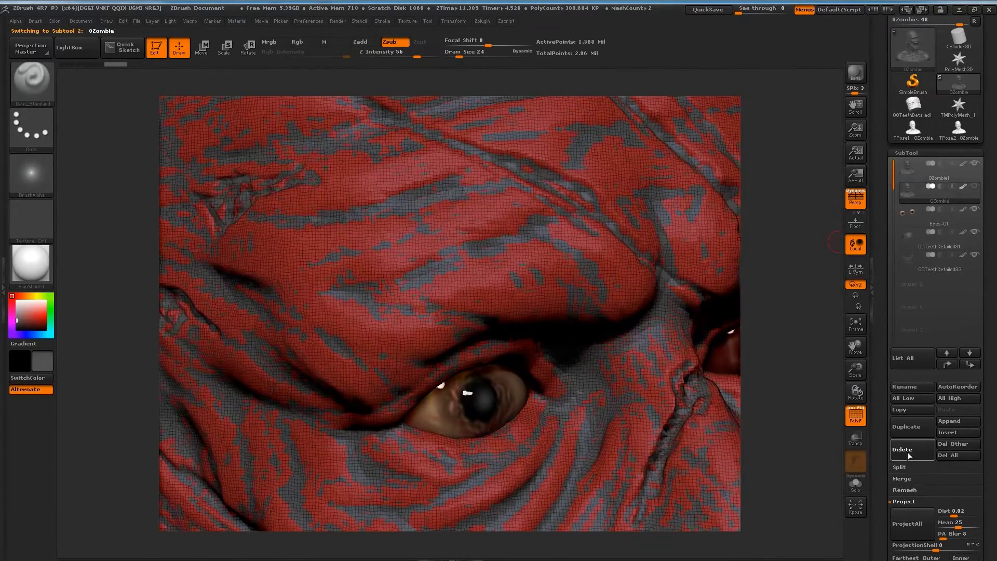
click(903, 450)
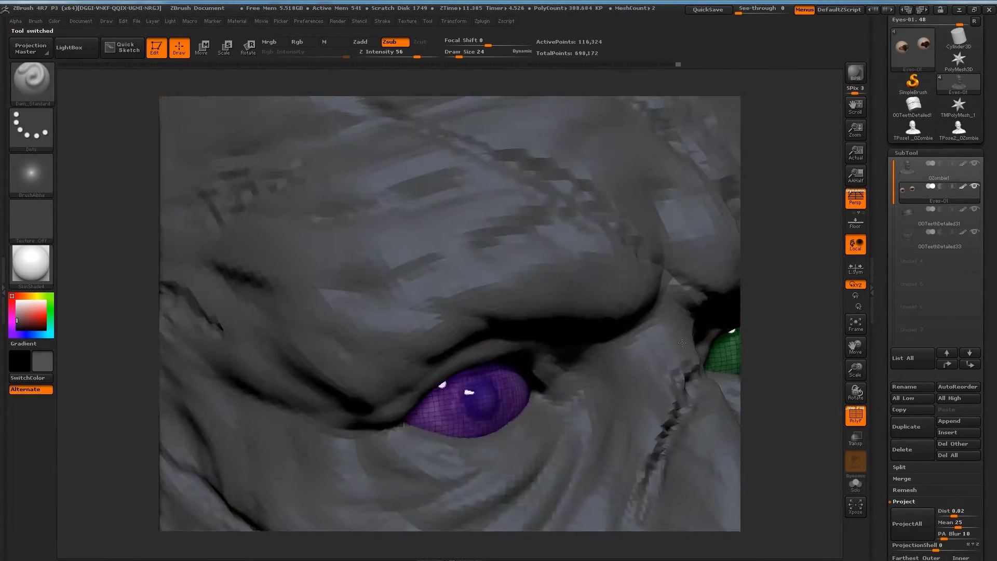
key(shift+f)
drag(664, 377, 617, 250)
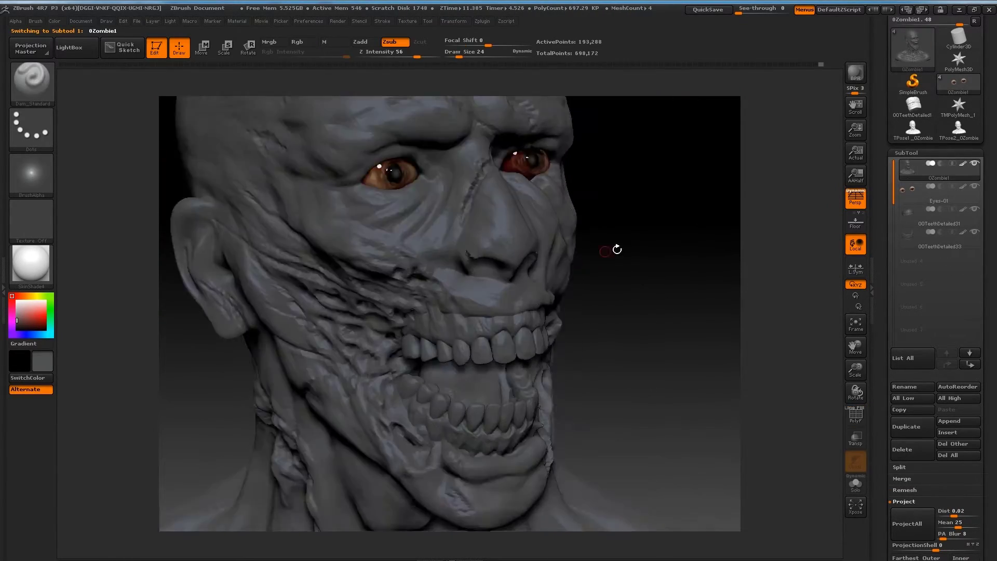
Subdivide the remeshed head one more level in Geometry
click(906, 152)
click(913, 250)
drag(780, 270, 623, 311)
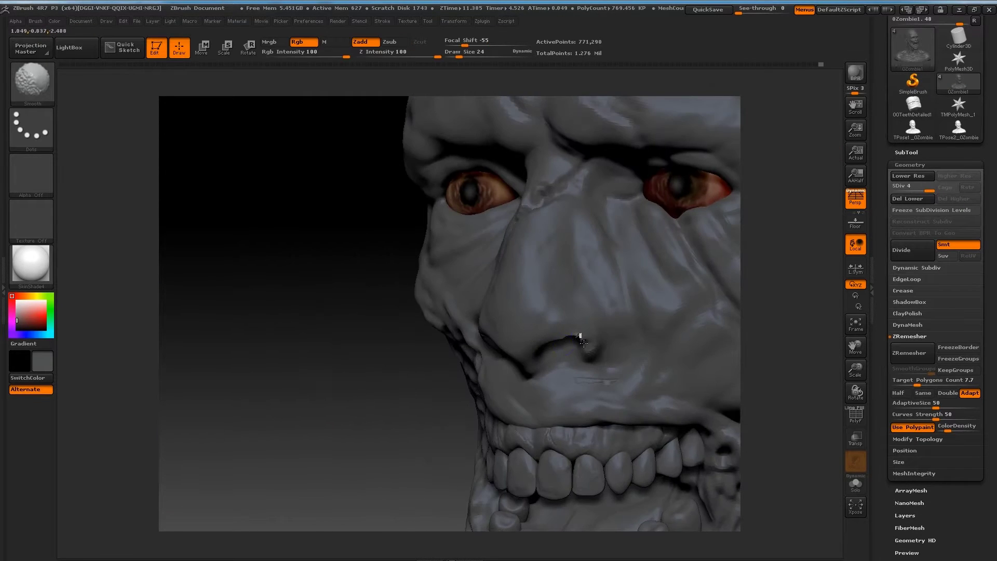
mouse_move(578, 332)
mouse_down()
mouse_move(572, 313)
mouse_move(649, 290)
mouse_move(649, 234)
mouse_up()
Select ClayBuildup with Alpha 48 and divide the mesh to level 5 (about 3.08 million points)
key(b)
key(c)
key(b)
click(31, 174)
click(273, 314)
click(899, 250)
drag(862, 392, 501, 243)
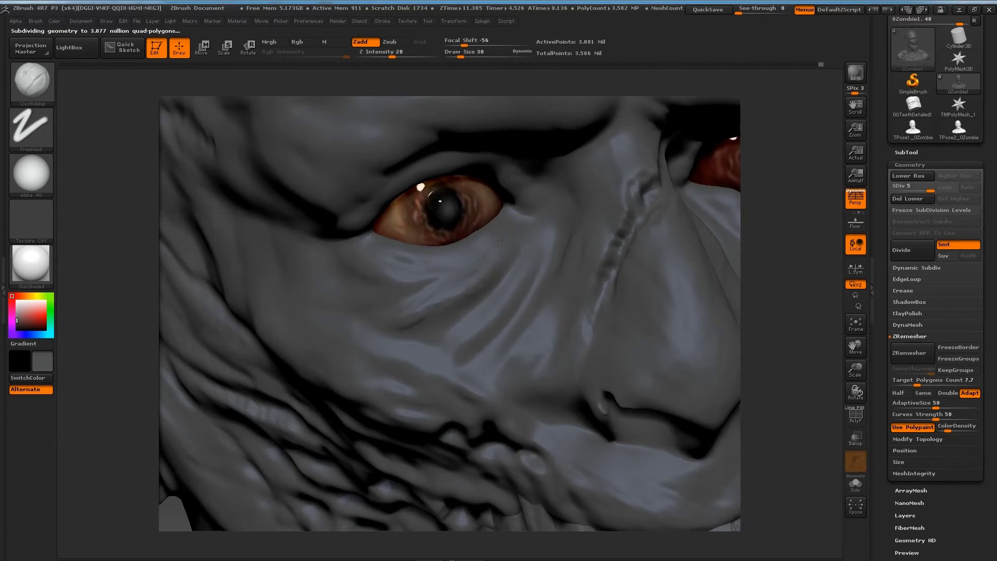
Resize the brush and add a small clay mark beside the eye corner
key(bracketleft)
key(bracketleft)
key(bracketleft)
key(space)
drag(427, 252, 596, 271)
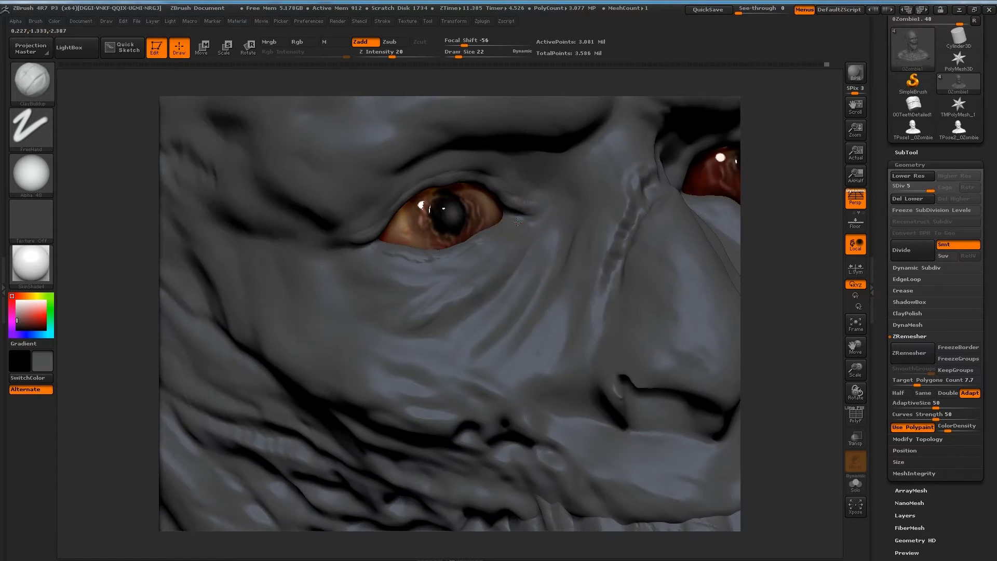
click(518, 222)
Carve a small Dam_Standard crease at the eye corner, lower intensity to 42, and smooth
key(b)
key(d)
key(s)
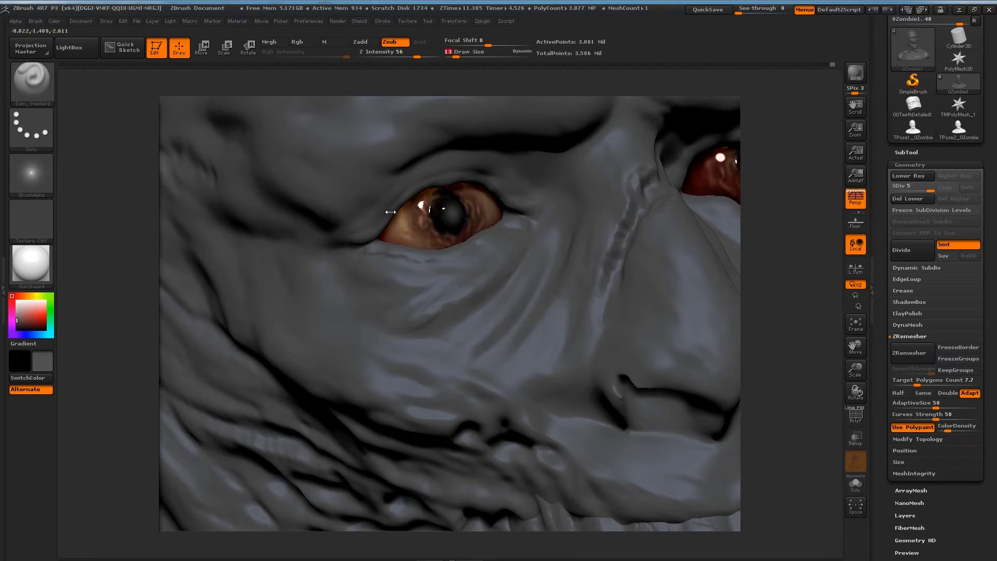
drag(374, 244, 355, 246)
key(u)
key(shift)
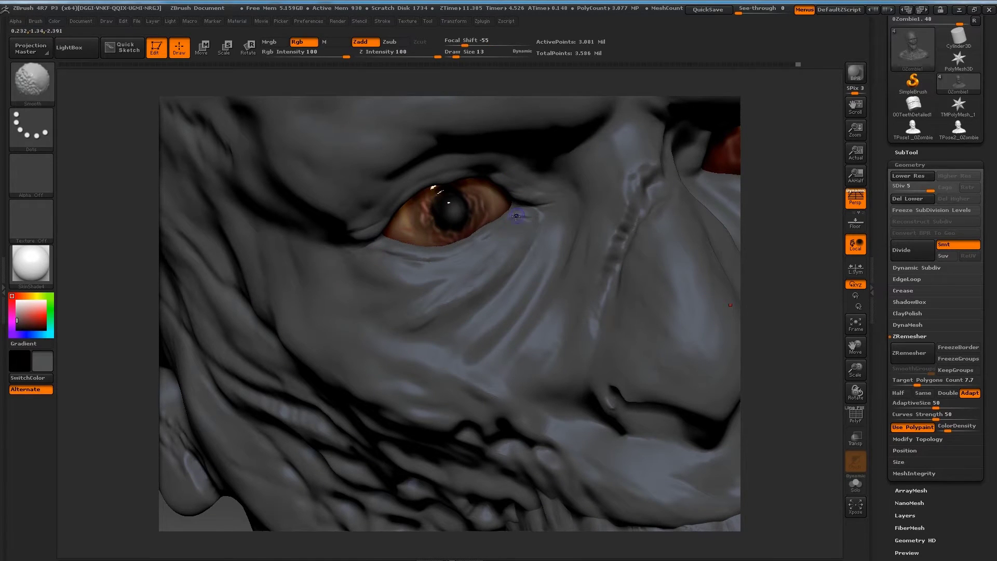
Smooth and build up the wrinkles under the lower eyelid with ClayBuildup at size 45
key(b)
key(c)
key(b)
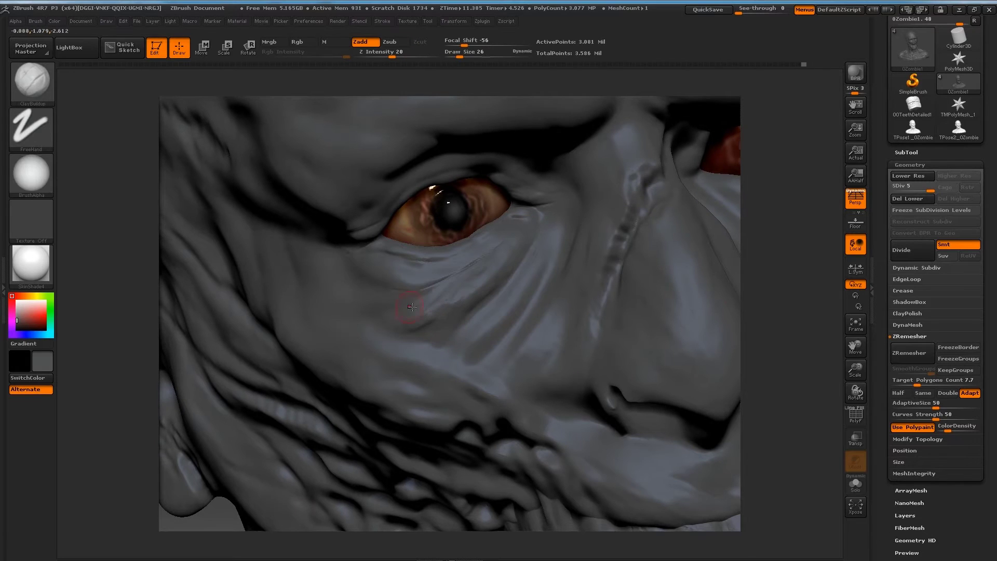
key(shift)
key(shift)
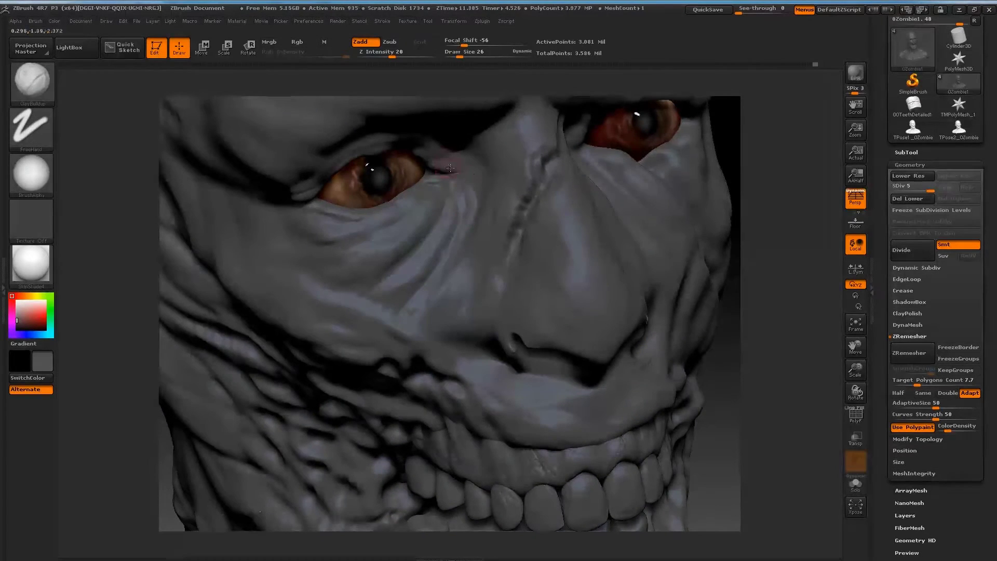
key(space)
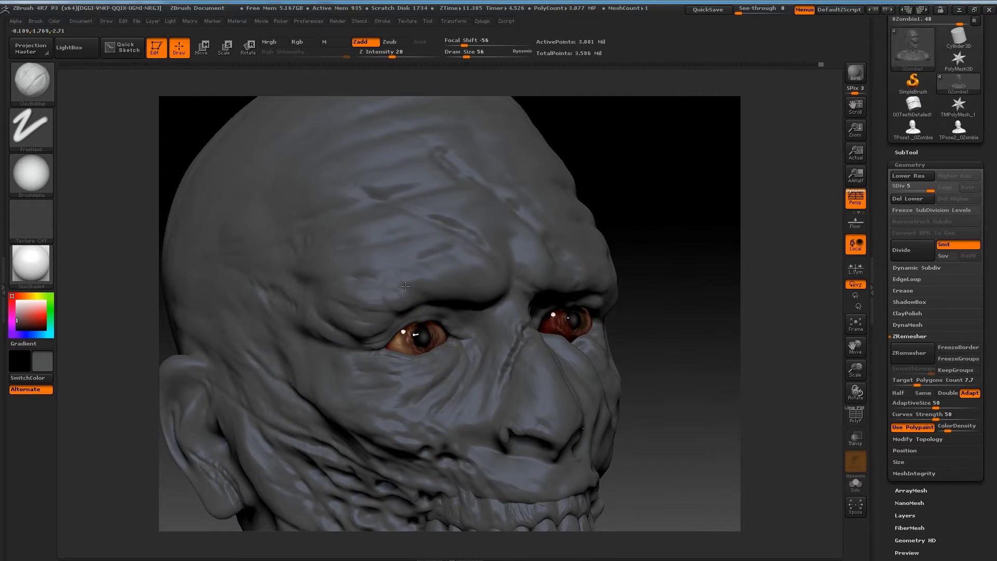
drag(371, 310, 464, 336)
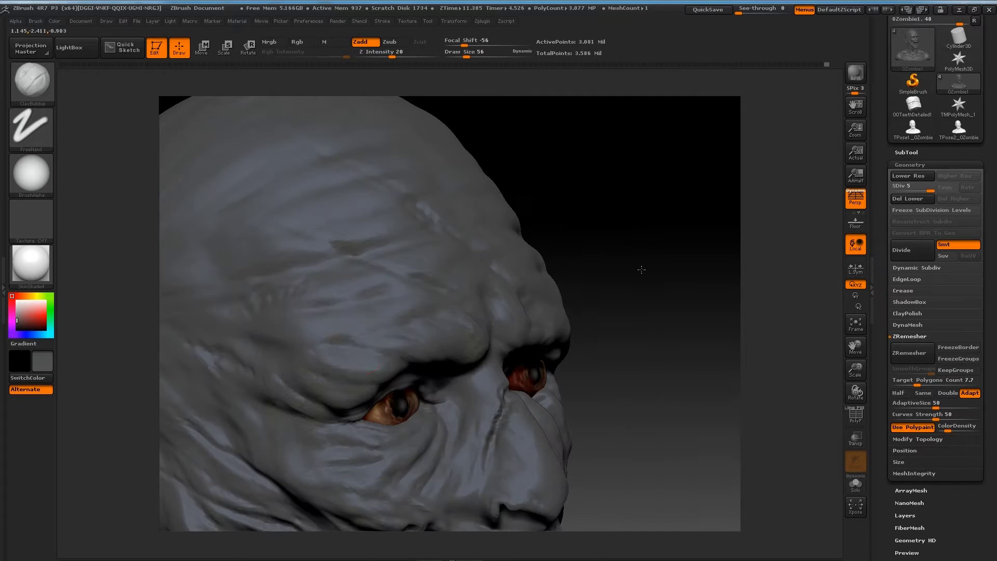
right_click(301, 337)
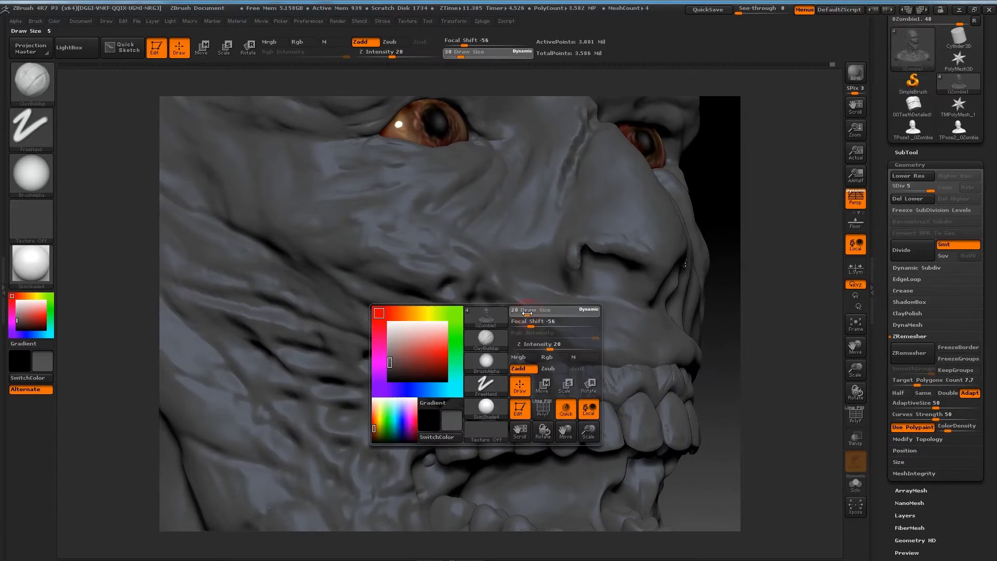
Punch dents and small pits beside the mouth and carve a short groove in the cheek
mouse_move(508, 333)
mouse_down()
mouse_move(501, 342)
mouse_move(536, 358)
mouse_up()
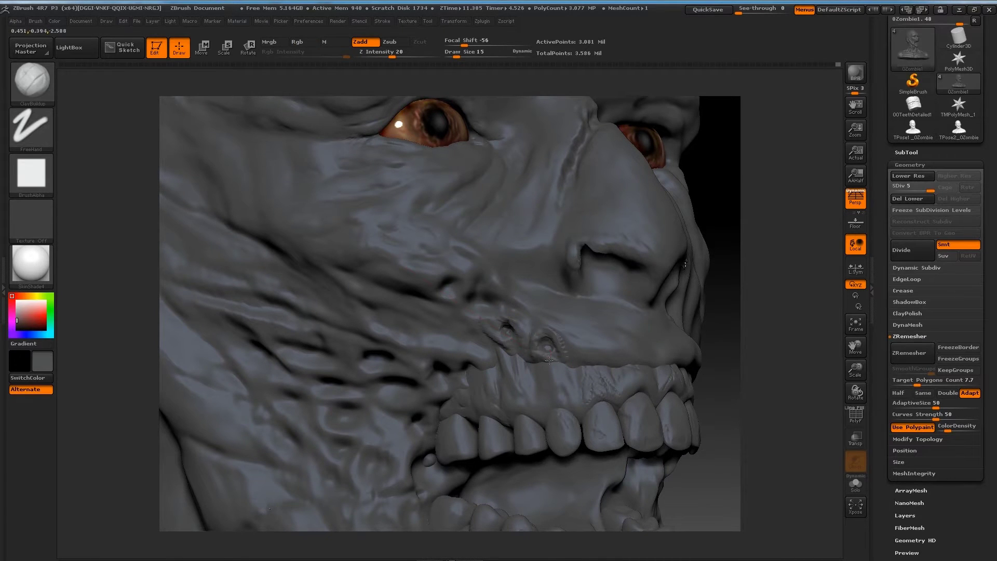
click(525, 355)
click(457, 332)
click(486, 349)
click(438, 374)
click(452, 359)
click(408, 326)
click(433, 314)
mouse_move(450, 341)
mouse_down()
mouse_move(476, 318)
mouse_move(387, 357)
mouse_move(372, 379)
mouse_up()
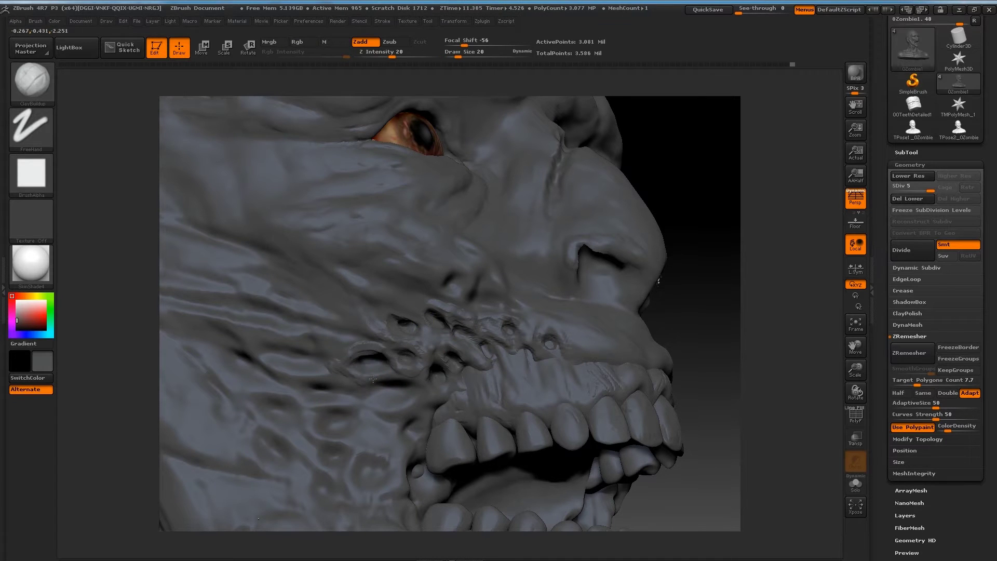
From new angles, sculpt a cavity and ridge beside the teeth and pit the cheek wrinkles
drag(645, 312, 631, 287)
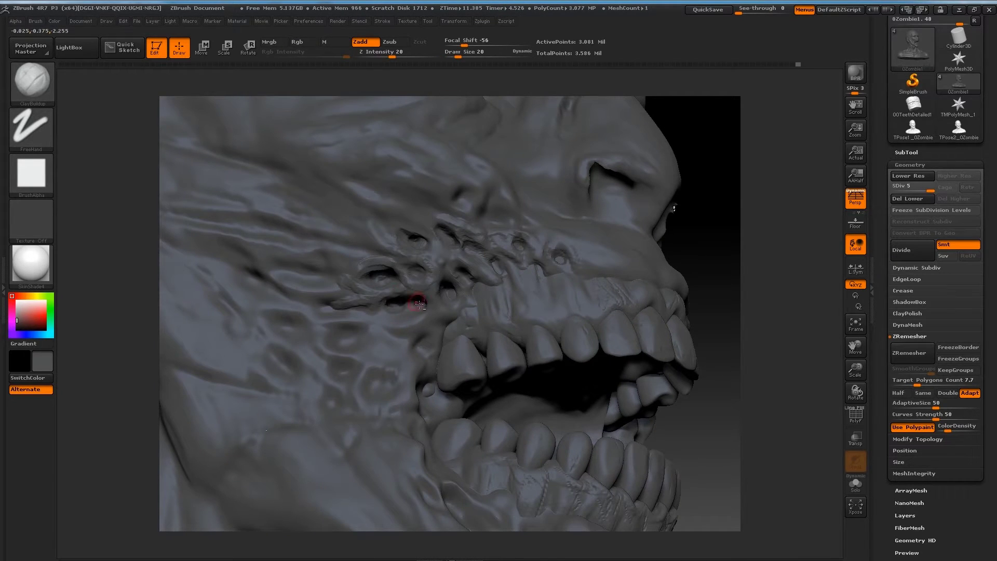
mouse_move(450, 314)
mouse_down()
mouse_move(415, 335)
mouse_move(427, 343)
mouse_move(345, 263)
mouse_move(306, 243)
mouse_move(379, 223)
mouse_move(368, 217)
mouse_move(650, 225)
mouse_move(479, 234)
mouse_move(428, 261)
mouse_move(423, 299)
mouse_move(538, 333)
mouse_move(459, 322)
mouse_move(476, 309)
mouse_up()
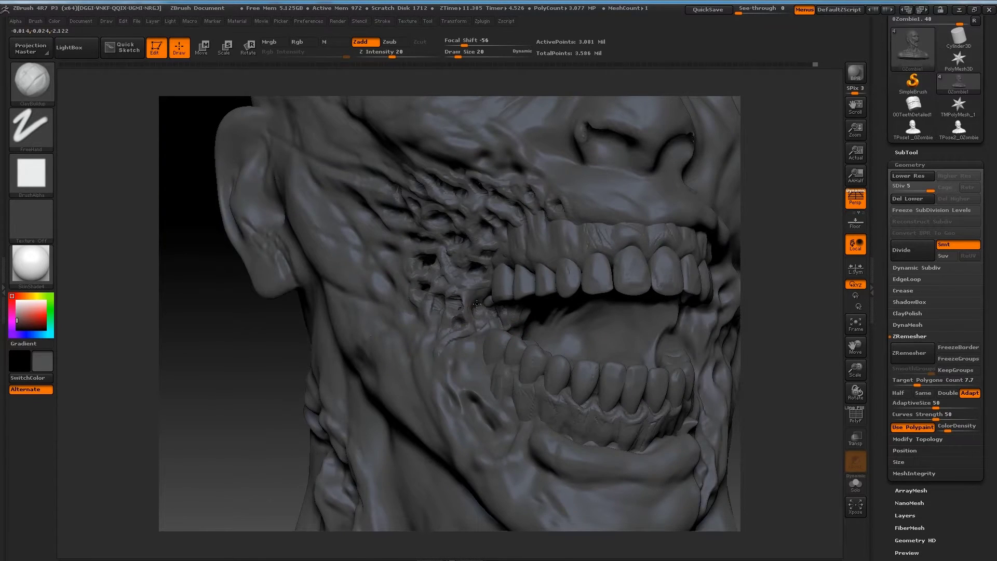
drag(288, 352, 338, 323)
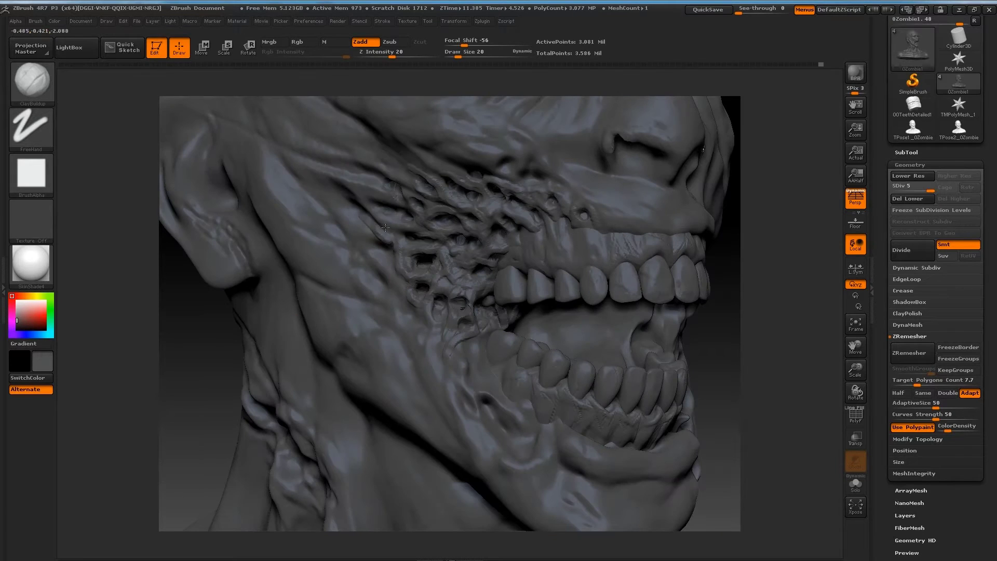
mouse_move(712, 267)
mouse_down()
mouse_move(335, 167)
mouse_move(412, 182)
mouse_move(327, 195)
mouse_move(314, 167)
mouse_up()
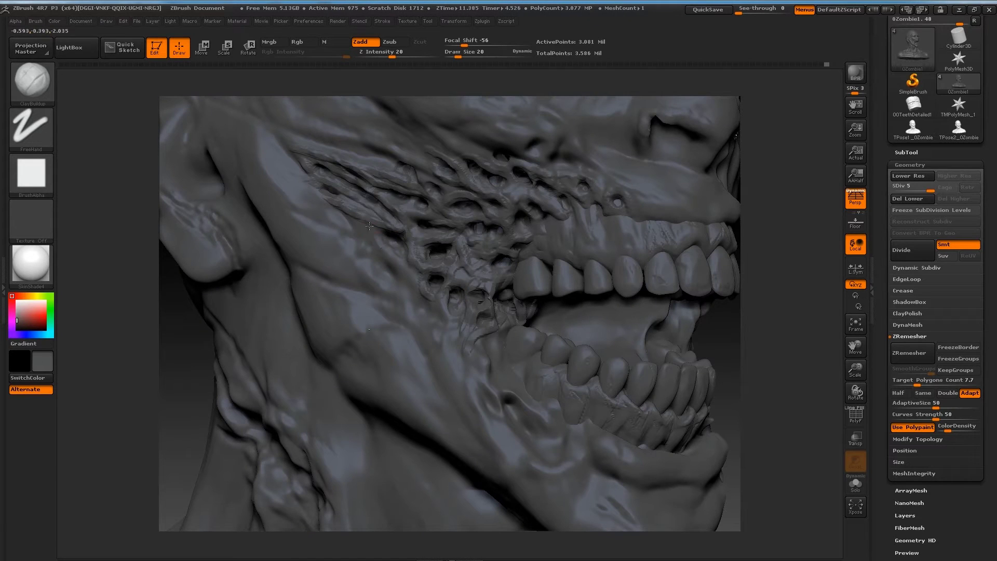
mouse_move(364, 229)
mouse_down()
mouse_move(364, 249)
mouse_move(395, 285)
mouse_move(416, 275)
mouse_move(410, 311)
mouse_up()
mouse_move(625, 260)
mouse_down()
mouse_move(439, 199)
mouse_move(494, 199)
mouse_move(341, 203)
mouse_up()
Switch the brush to Dam_Standard
key(b)
key(d)
key(s)
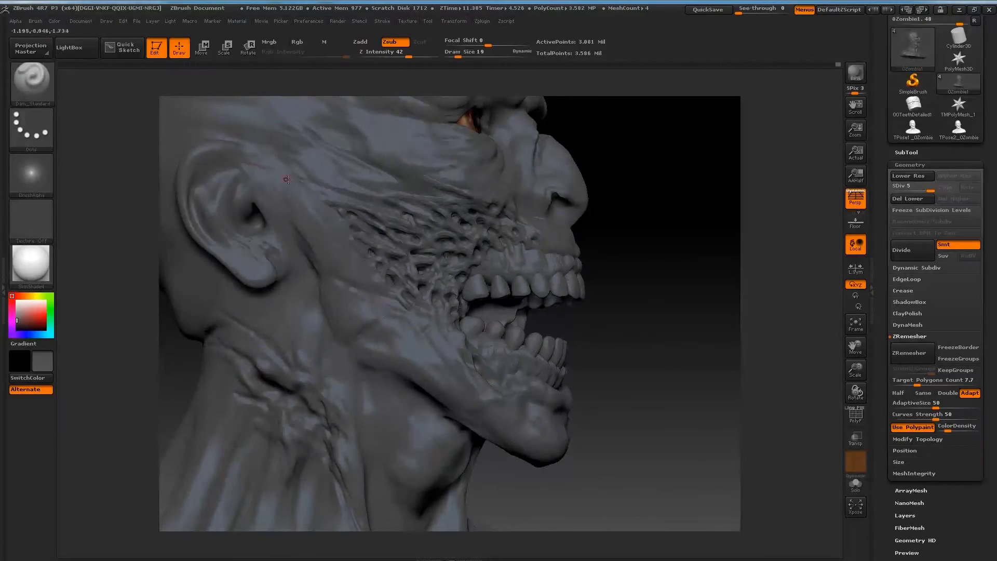
Carve deep creases along the cheek wrinkle and the jaw wound
drag(315, 189, 334, 196)
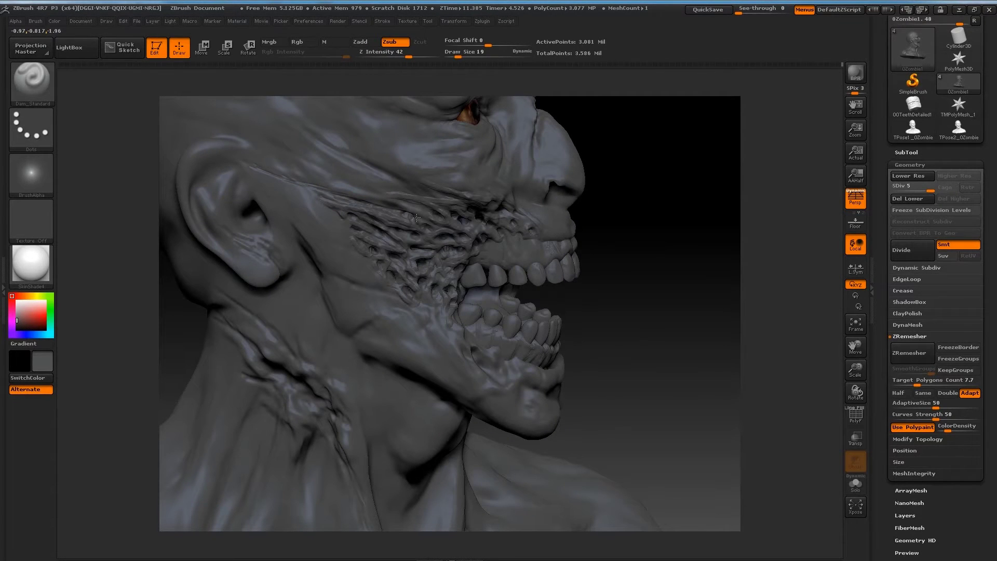
drag(444, 199, 378, 189)
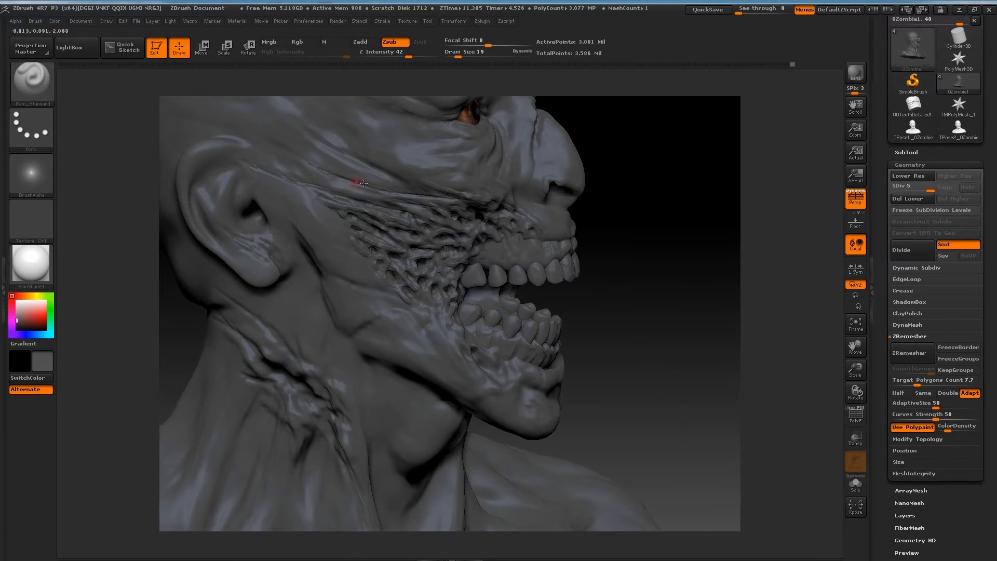
drag(335, 195, 424, 216)
drag(619, 223, 590, 279)
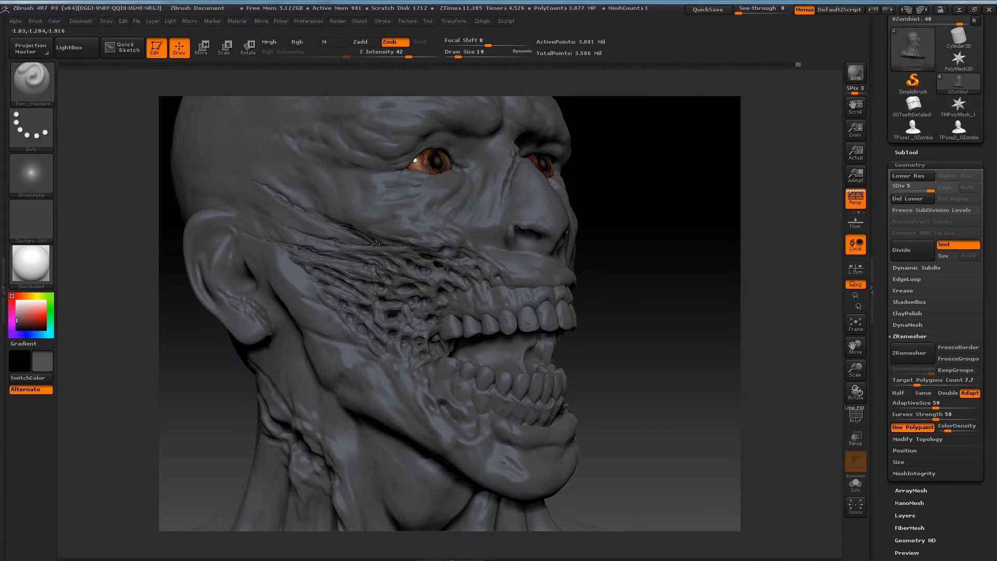
drag(393, 252, 497, 240)
scroll(497, 240, up, 3)
drag(437, 297, 483, 261)
mouse_move(444, 296)
mouse_down()
mouse_move(484, 257)
mouse_move(426, 237)
mouse_move(649, 275)
mouse_up()
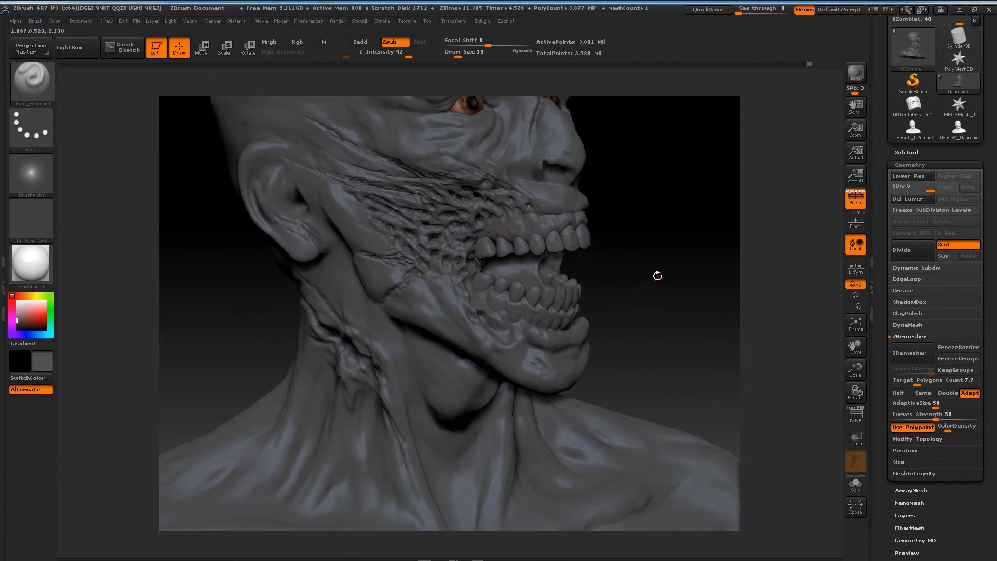
With ClayBuildup at size 19, fill in some pores on the cheek wound
key(b)
key(c)
key(b)
key(space)
click(358, 214)
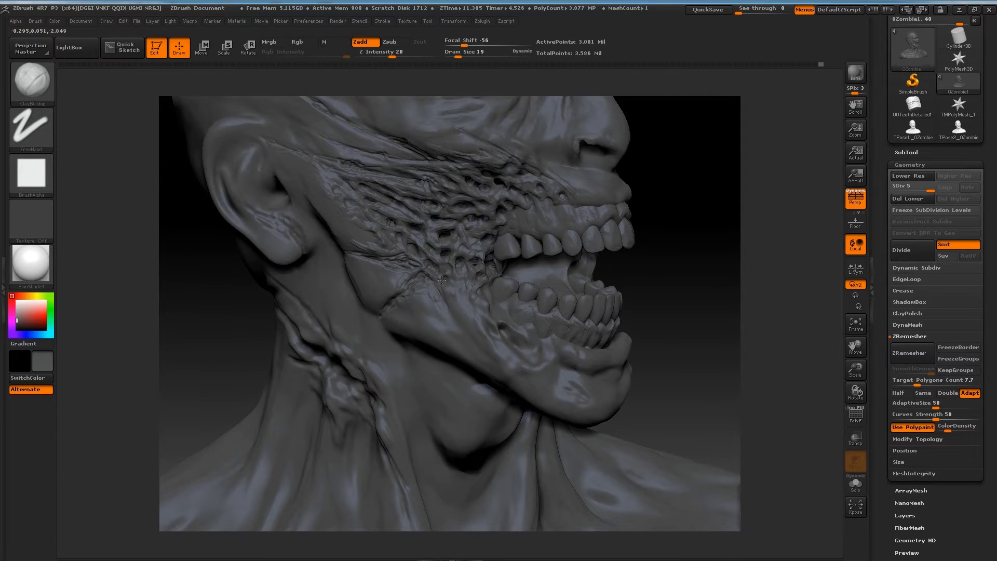
drag(660, 266, 493, 313)
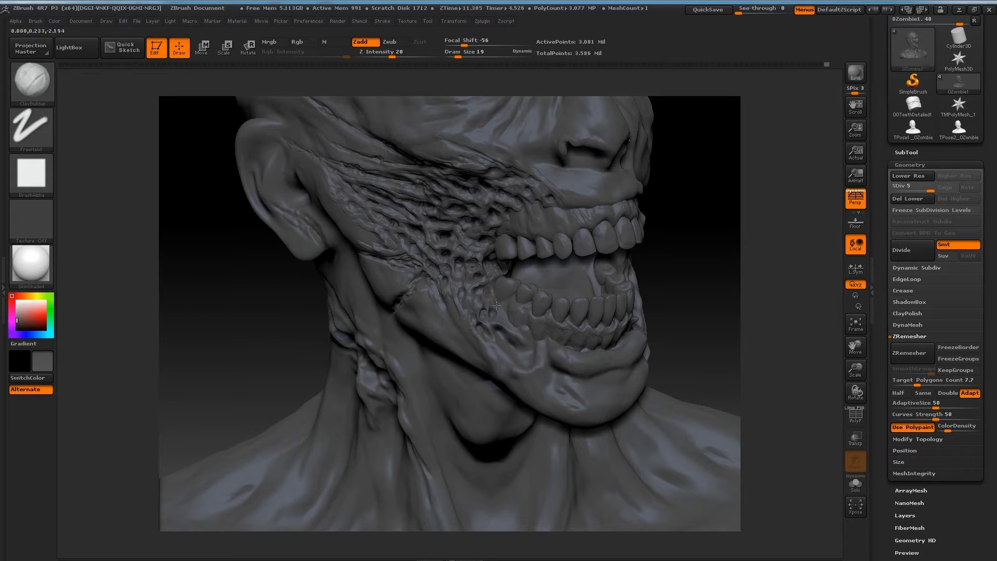
drag(498, 332, 503, 365)
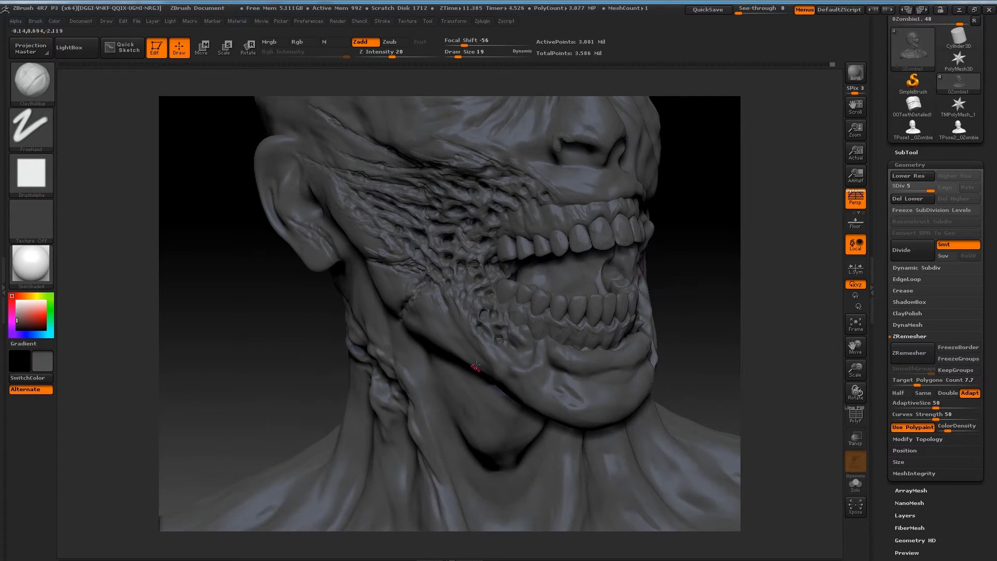
mouse_move(453, 313)
mouse_down()
mouse_move(466, 308)
mouse_move(487, 346)
mouse_move(401, 218)
mouse_up()
Return to Dam_Standard, reframe the face, and subdivide the mesh to level 6
key(b)
key(d)
key(s)
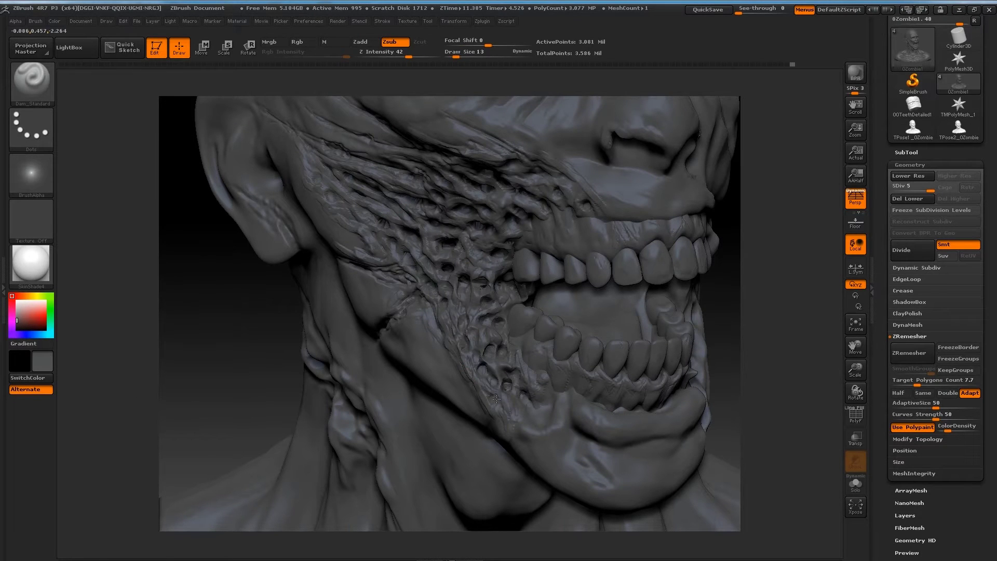
drag(522, 396, 335, 191)
drag(303, 128, 276, 187)
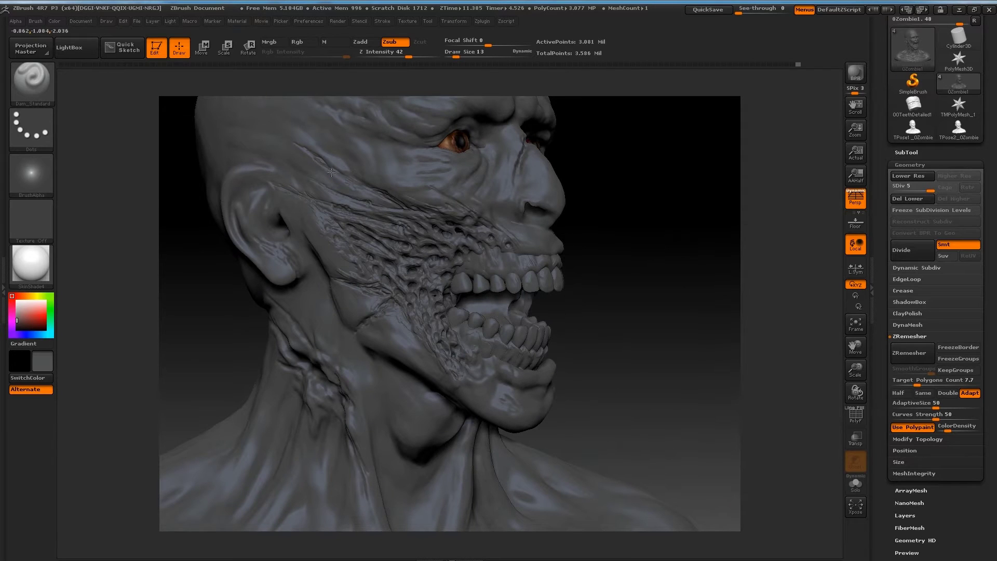
drag(320, 160, 399, 315)
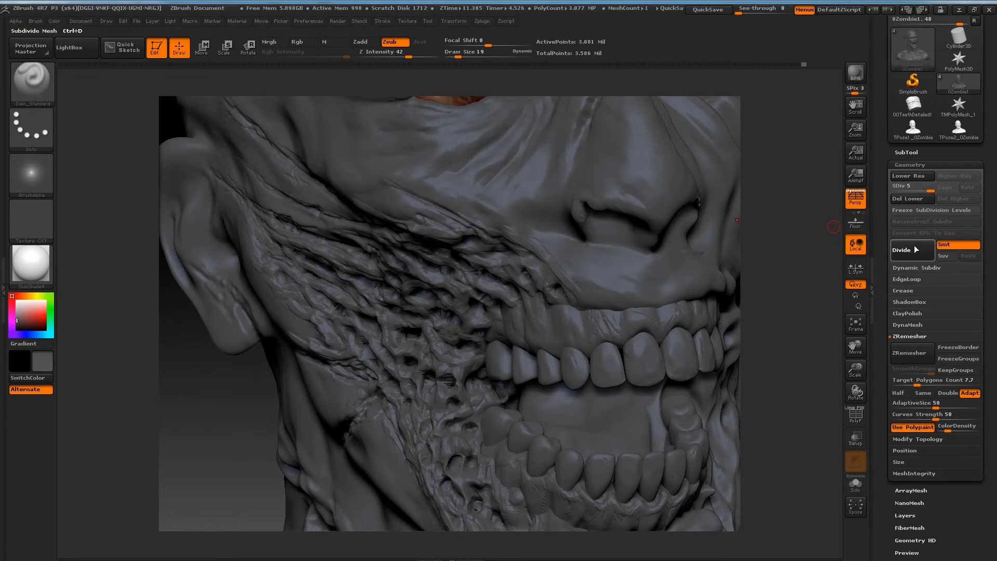
click(896, 251)
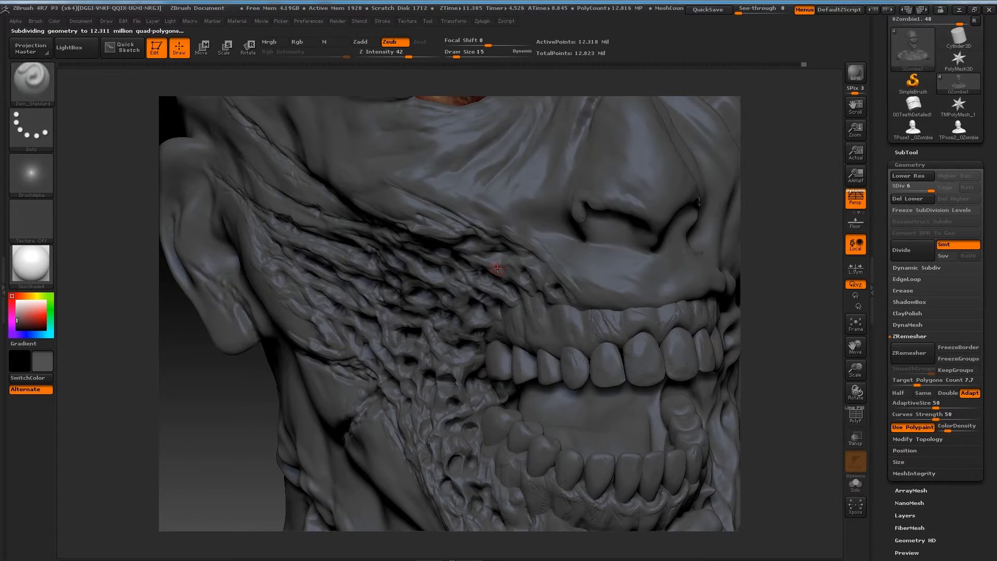
Carve a long ragged gash with parallel cuts up the nose bridge
drag(497, 269, 447, 310)
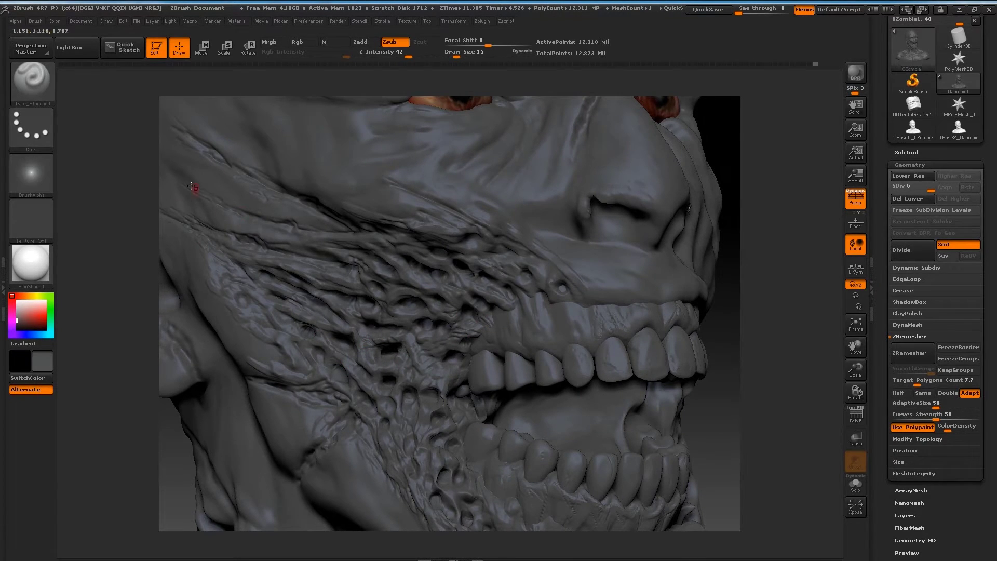
drag(679, 234, 310, 205)
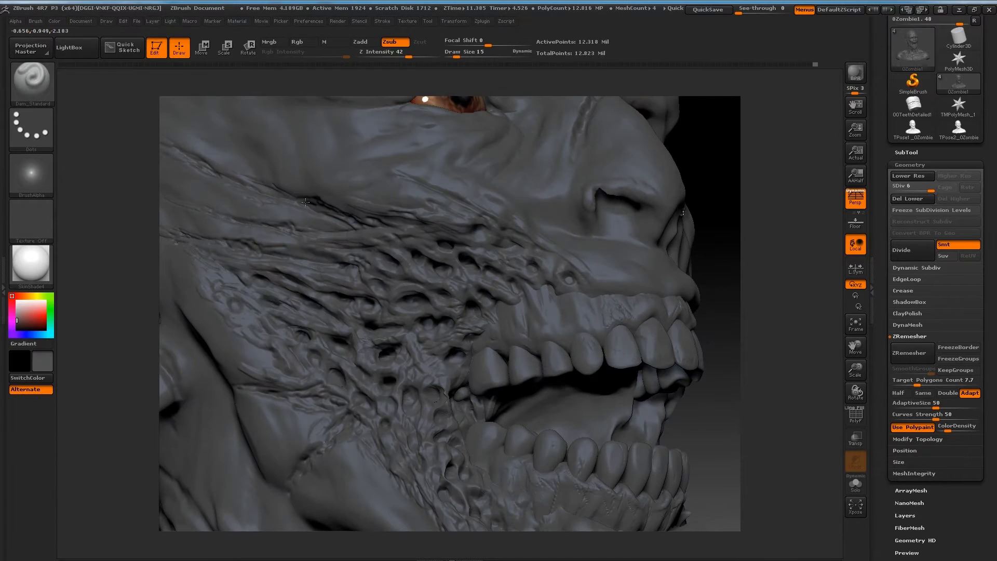
drag(484, 244, 558, 281)
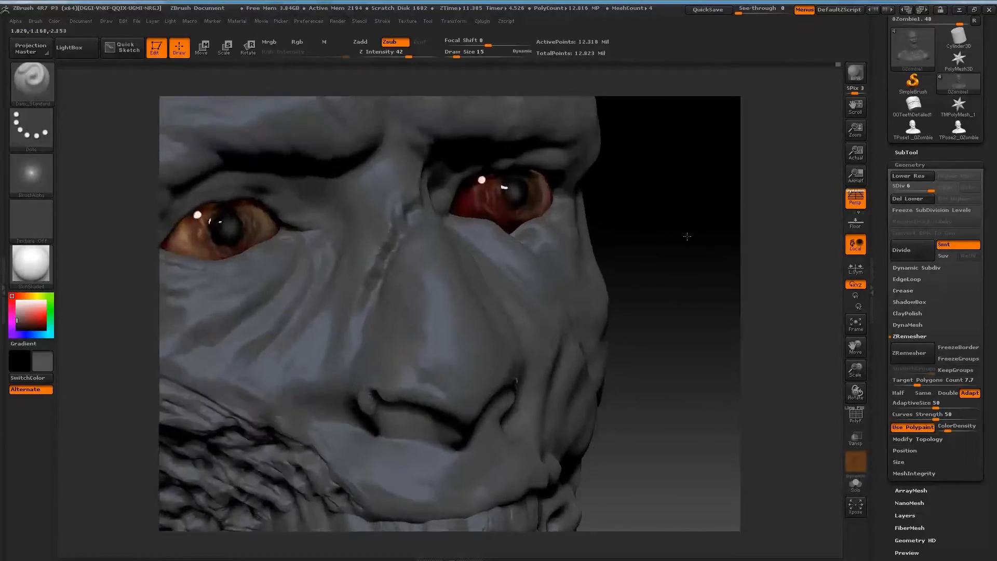
mouse_move(380, 332)
mouse_down()
mouse_move(379, 304)
mouse_move(403, 239)
mouse_move(390, 185)
mouse_up()
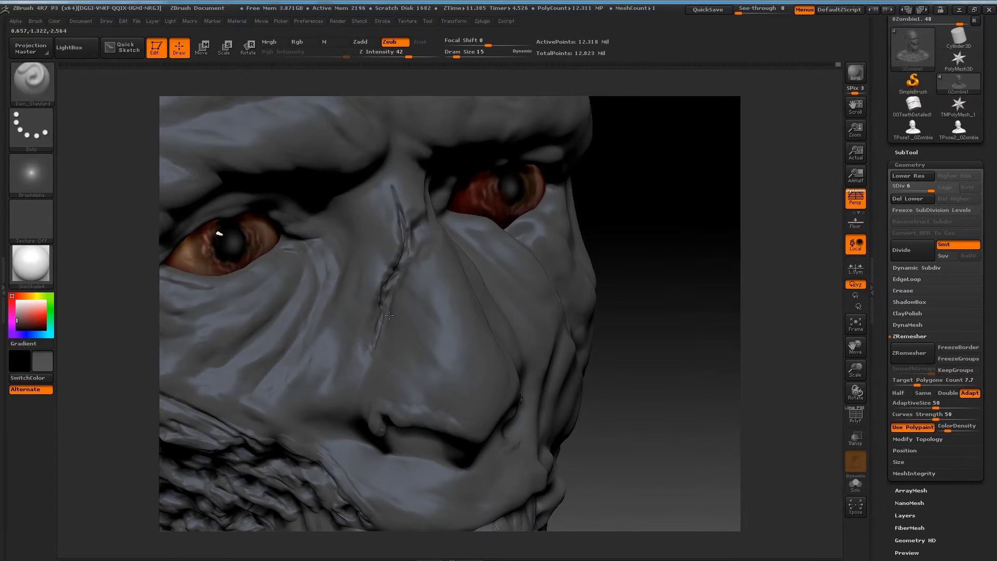
drag(384, 317, 364, 376)
mouse_move(418, 222)
mouse_down()
mouse_move(402, 261)
mouse_move(434, 186)
mouse_up()
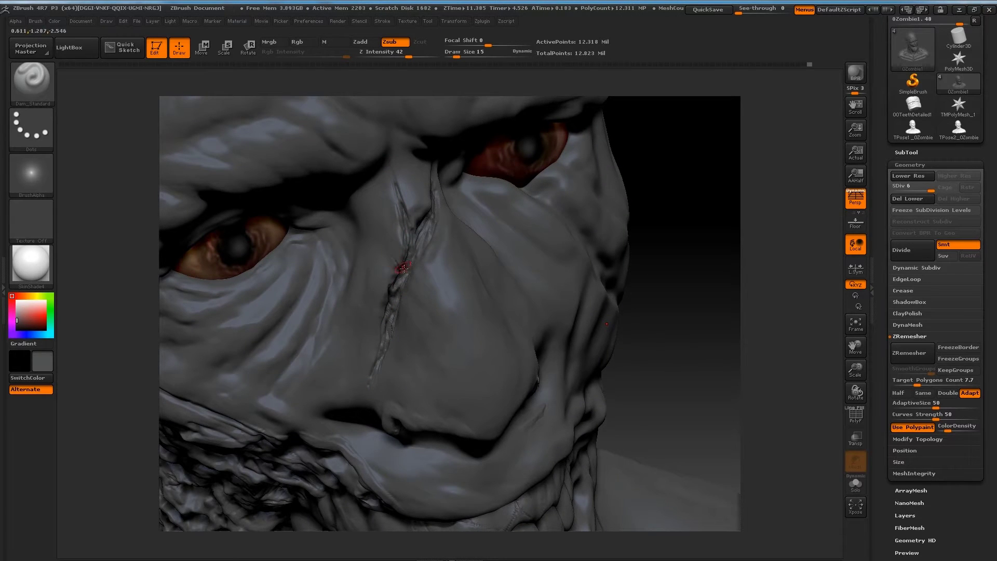
drag(727, 202, 678, 200)
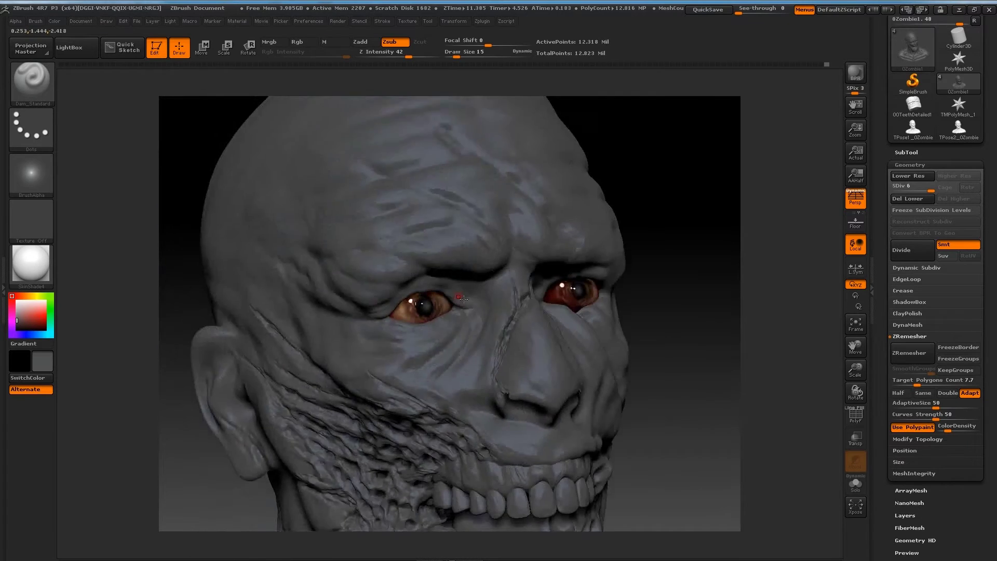
Carve small cuts on the upper cheek, the forehead and the lower lip
mouse_move(352, 319)
mouse_down()
mouse_move(306, 305)
mouse_move(395, 335)
mouse_move(318, 308)
mouse_up()
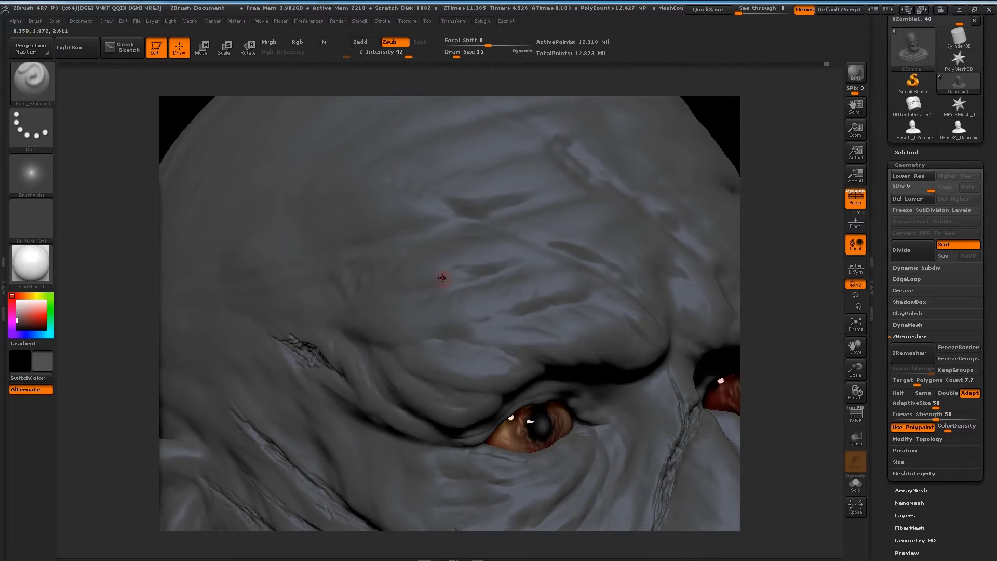
drag(450, 280, 505, 258)
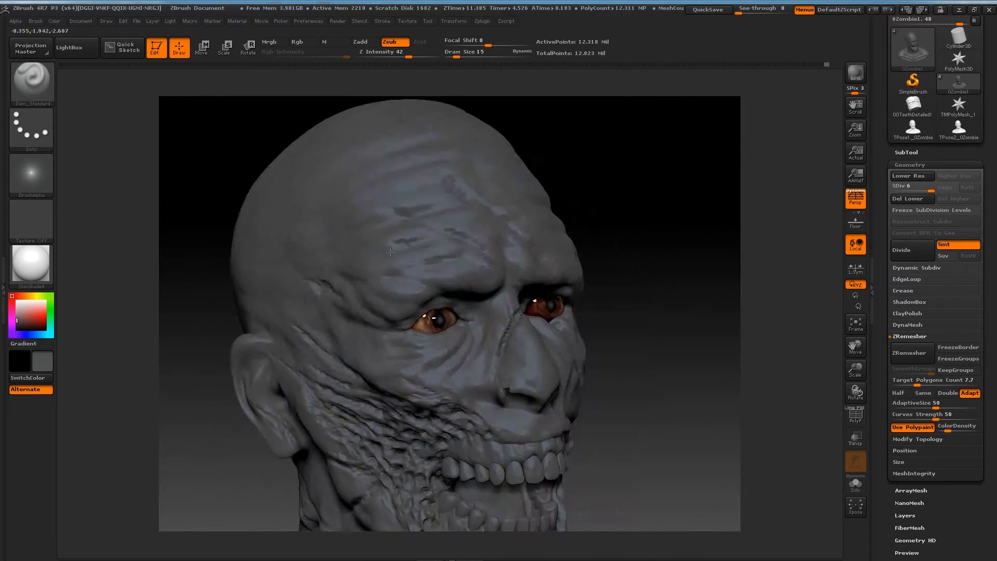
mouse_move(439, 346)
mouse_down()
mouse_move(451, 335)
mouse_move(443, 327)
mouse_move(464, 363)
mouse_up()
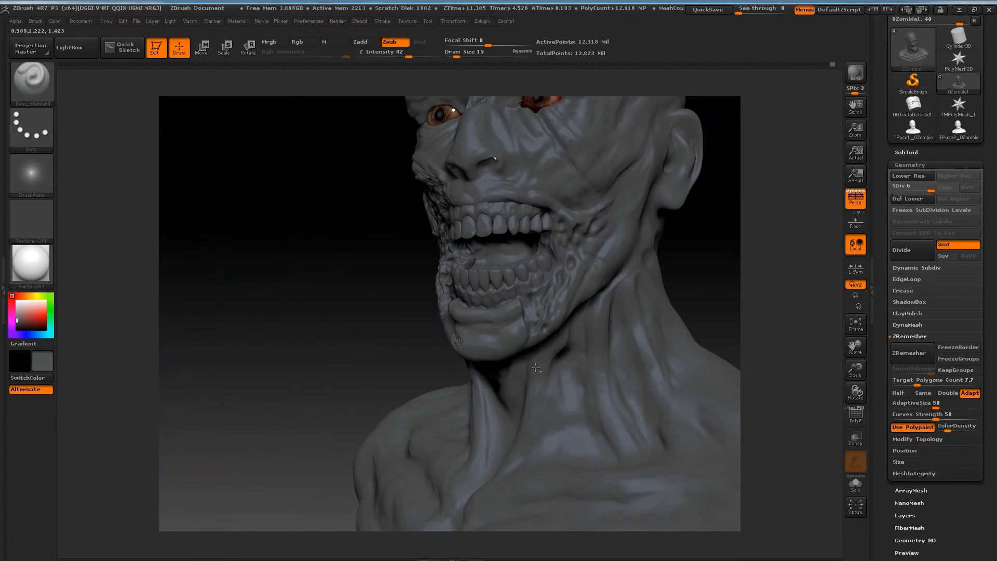
mouse_move(445, 295)
mouse_down()
mouse_move(626, 216)
mouse_move(312, 291)
mouse_move(557, 278)
mouse_move(246, 272)
mouse_up()
At brush size 17, deepen and extend the cheek groove toward the nose
key(space)
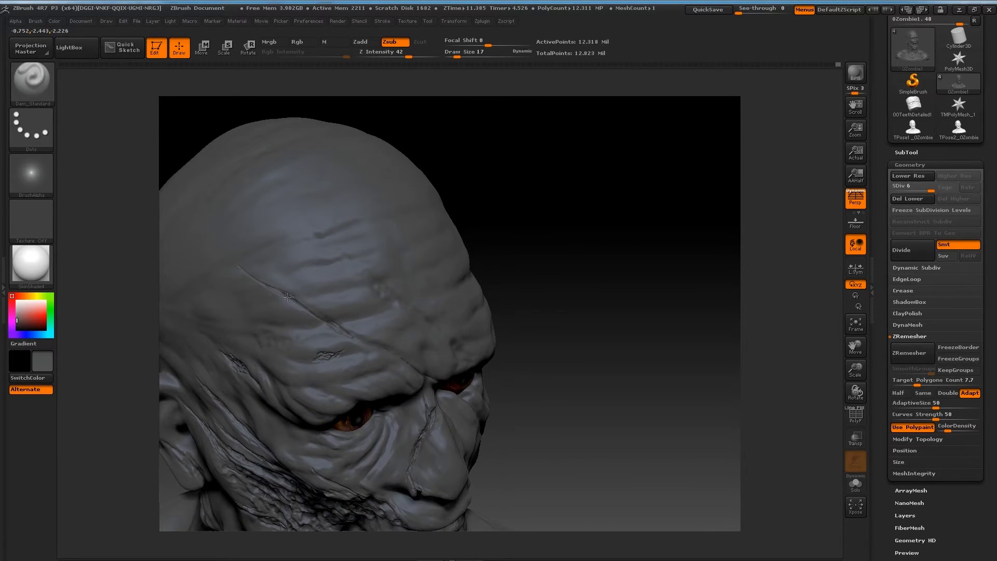
mouse_move(325, 321)
mouse_down()
mouse_move(568, 240)
mouse_move(332, 270)
mouse_move(335, 293)
mouse_up()
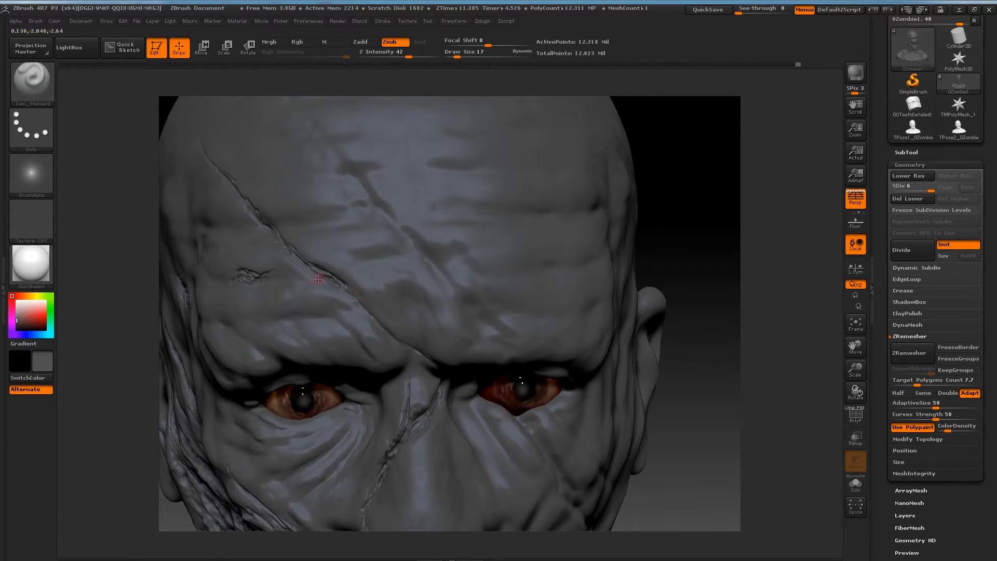
drag(252, 216, 356, 278)
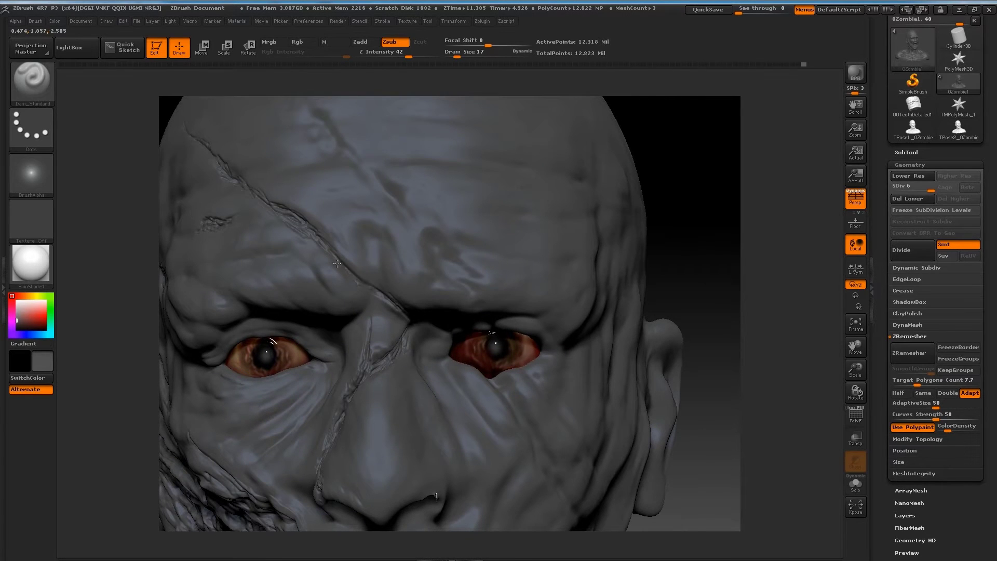
alt+drag(682, 308, 646, 194)
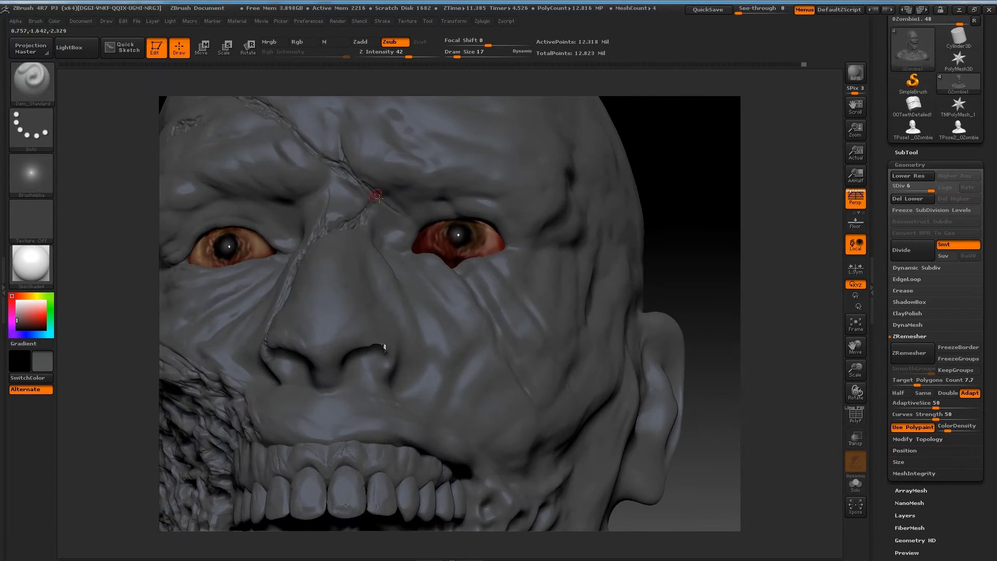
drag(444, 201, 483, 314)
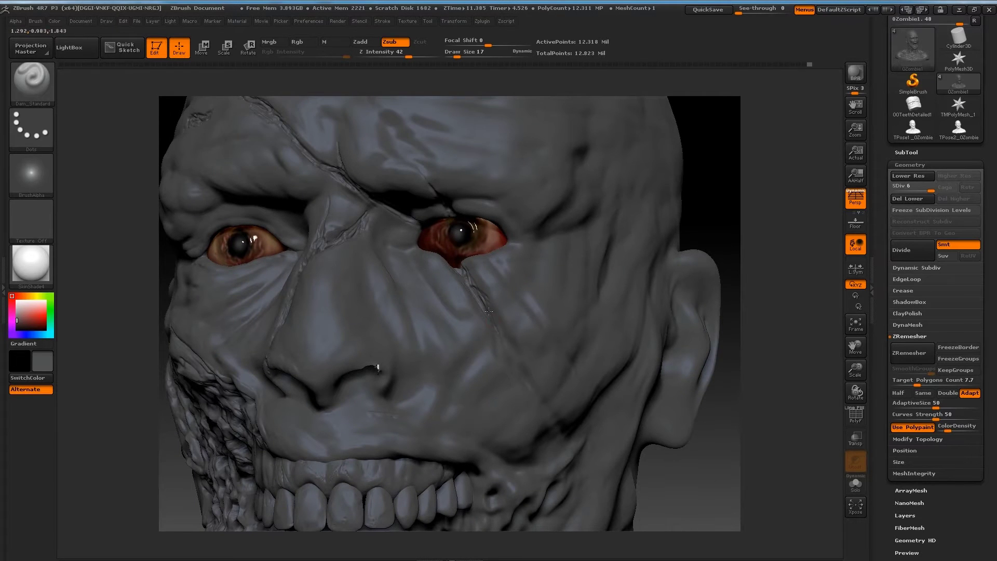
alt+drag(488, 311, 497, 248)
drag(552, 346, 548, 337)
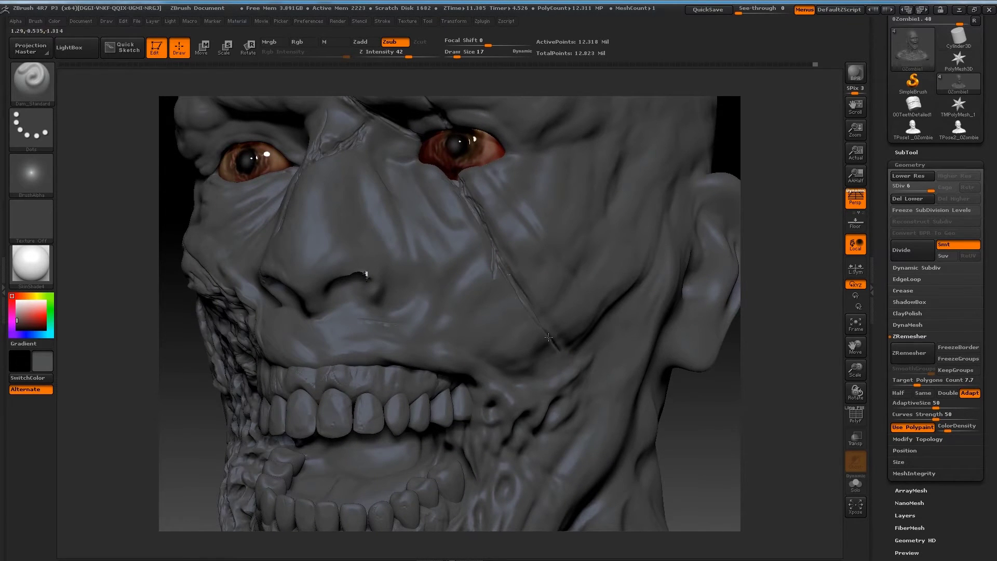
drag(779, 312, 748, 311)
drag(467, 218, 511, 281)
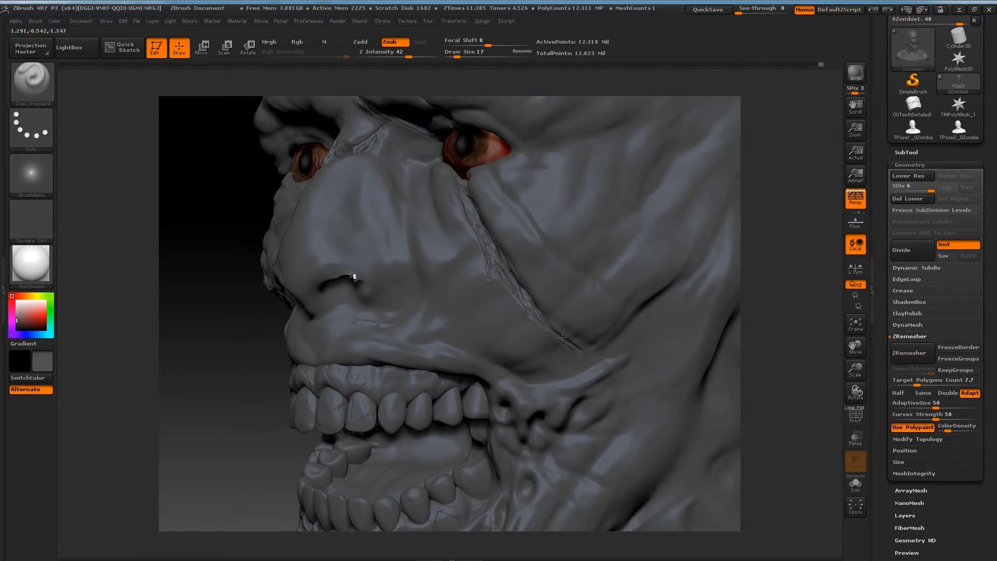
Deepen the diagonal scar running down the cheek
drag(563, 338, 470, 325)
key(ctrl)
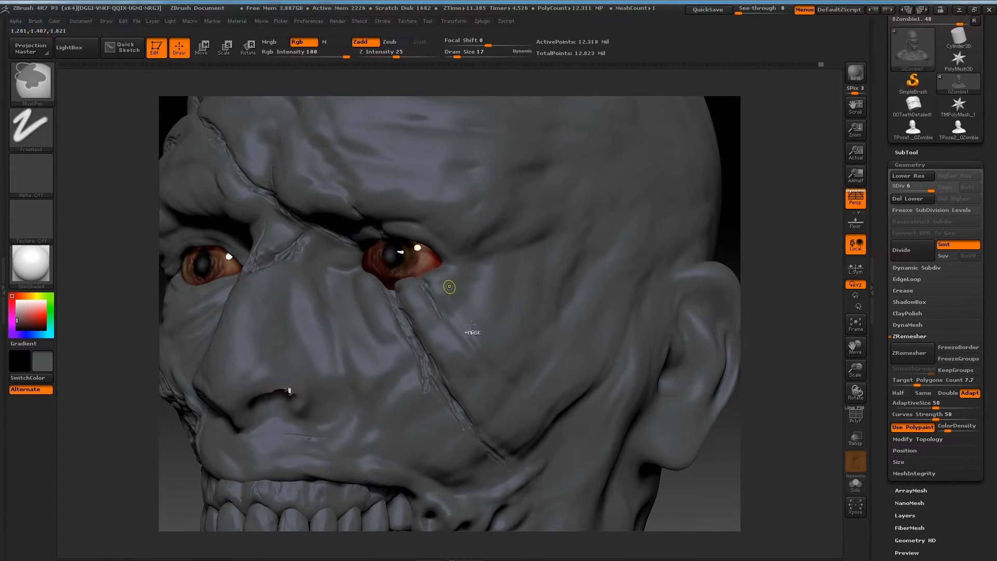
key(f)
drag(601, 256, 459, 303)
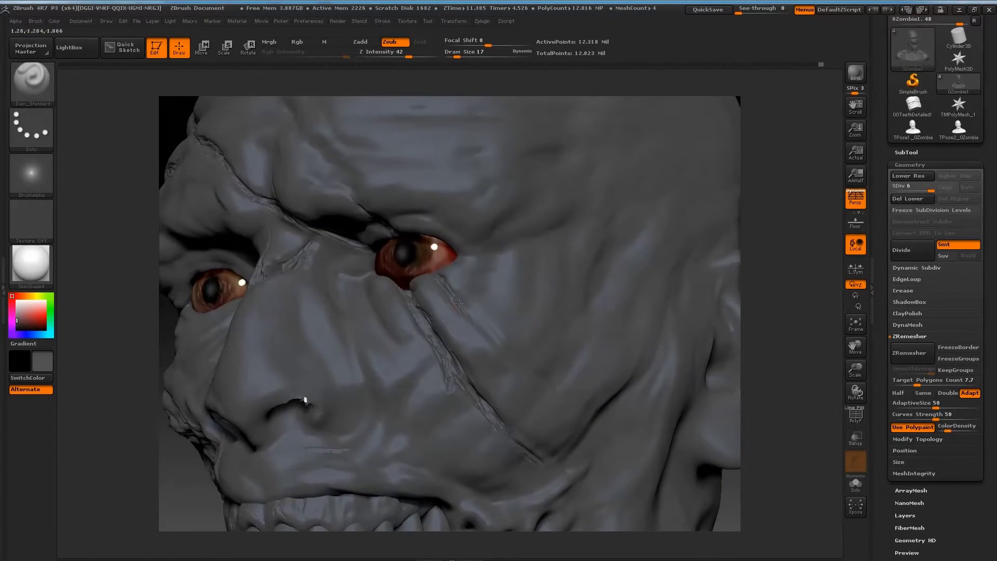
drag(499, 334, 479, 323)
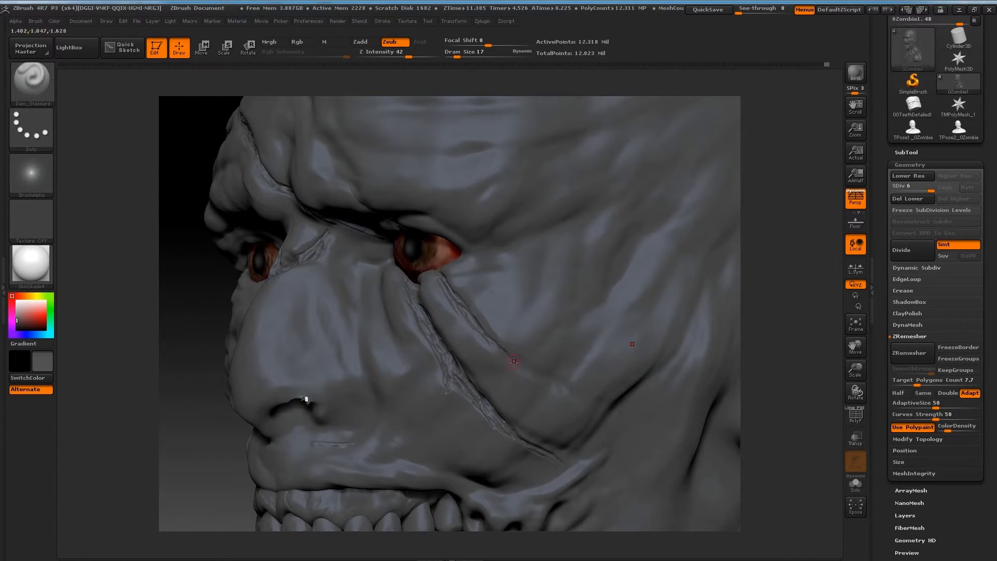
drag(522, 364, 521, 360)
Quick-save the sculpt with Ctrl+S and confirm
key(f)
key(ctrl+s)
key(Return)
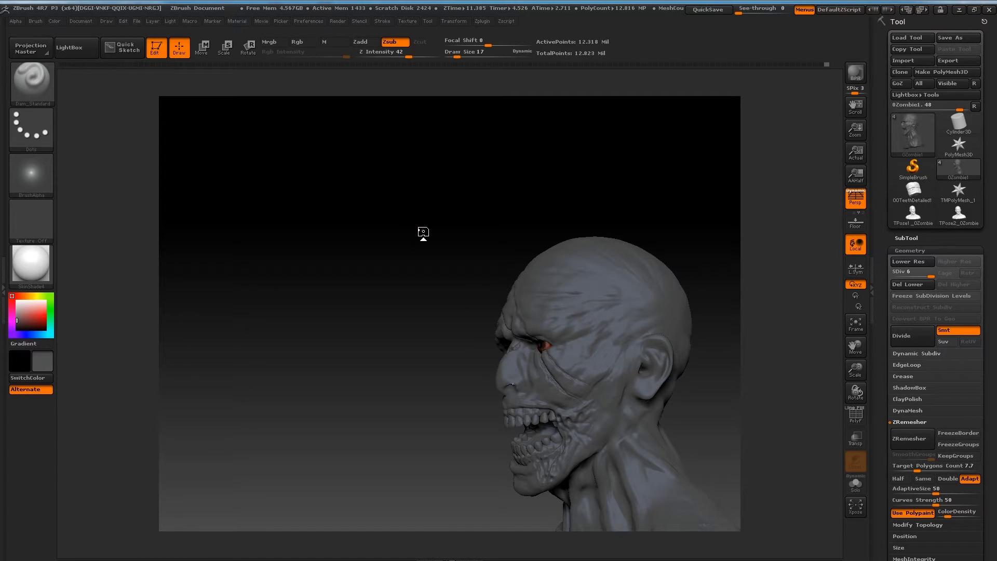
Orbit and zoom around the head to inspect the forehead slash scars from several angles
mouse_move(642, 403)
ctrl+right_down()
mouse_move(614, 385)
mouse_move(548, 298)
ctrl+right_up()
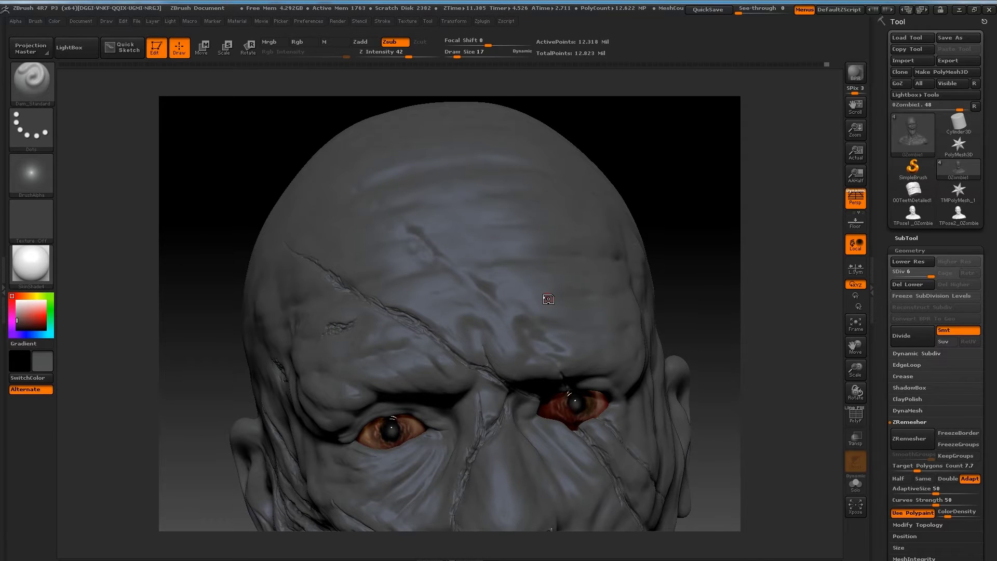
right_drag(548, 298, 539, 356)
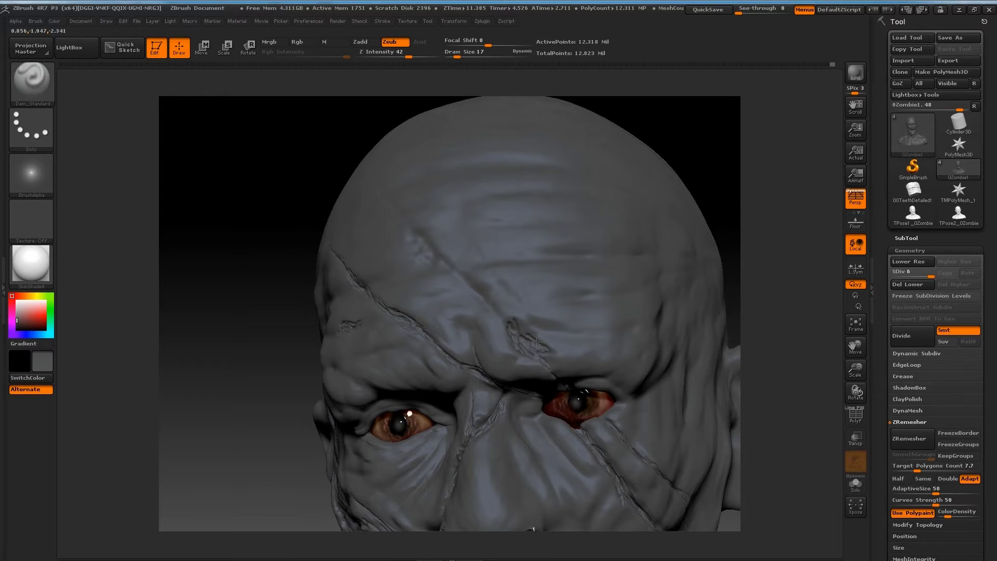
mouse_move(508, 322)
right_down()
mouse_move(501, 296)
mouse_move(351, 276)
right_up()
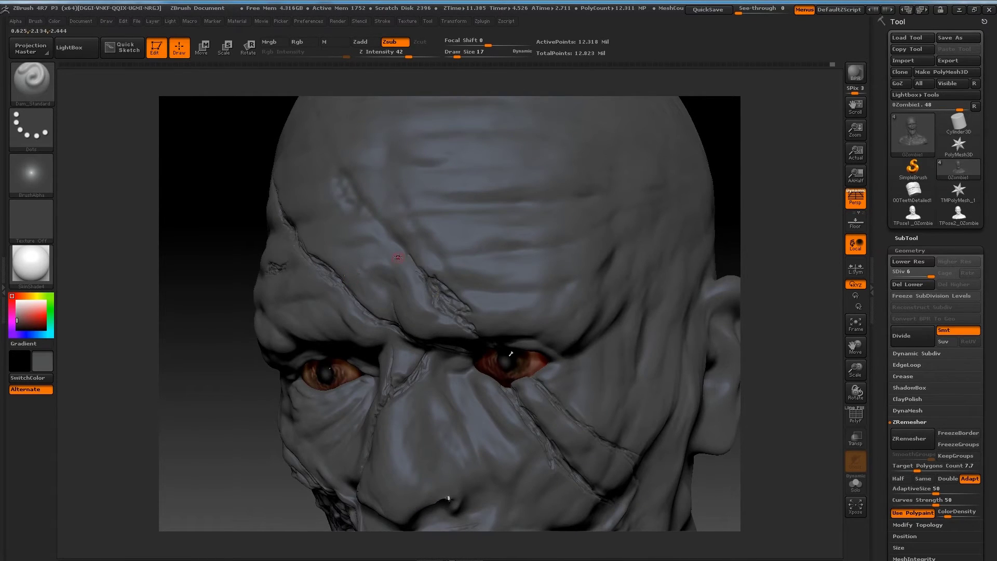
right_drag(398, 258, 382, 232)
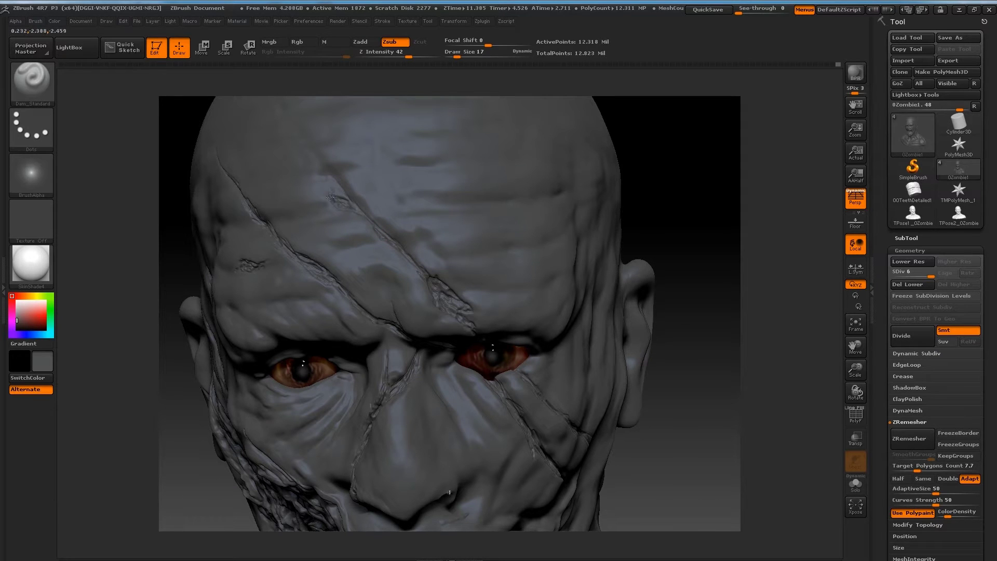
mouse_move(607, 142)
right_down()
mouse_move(315, 128)
mouse_move(361, 197)
mouse_move(363, 184)
right_up()
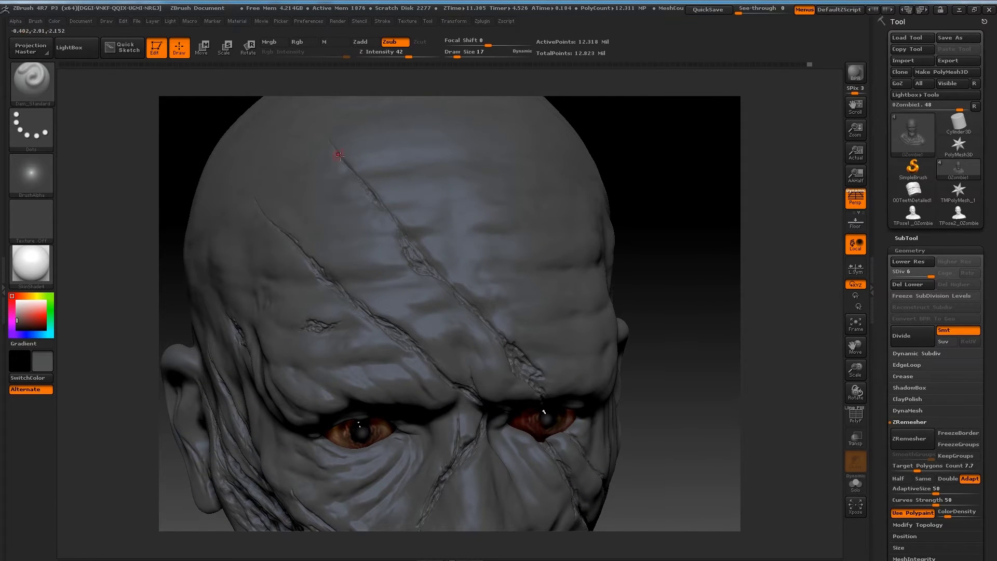
right_drag(339, 155, 383, 216)
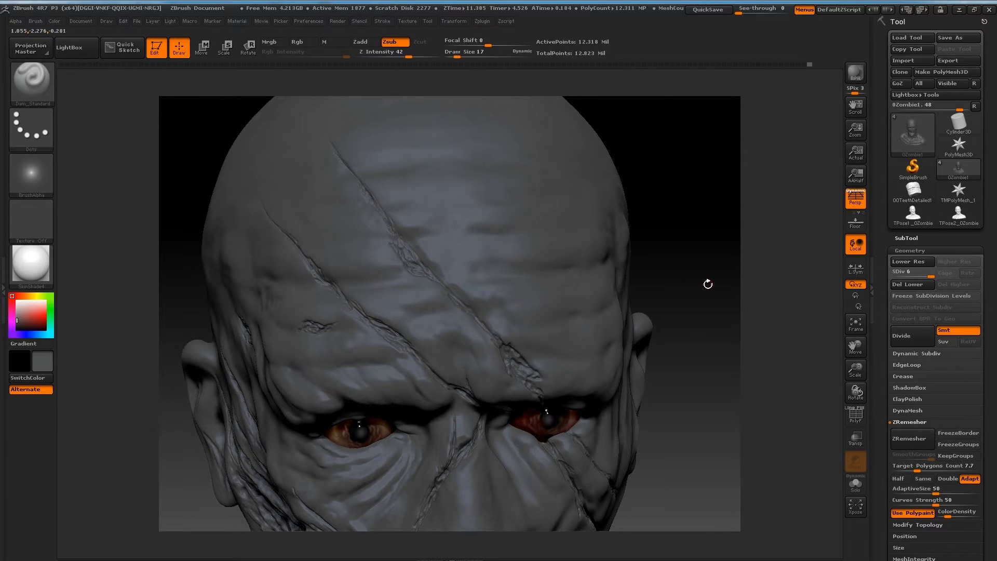
right_drag(708, 284, 440, 276)
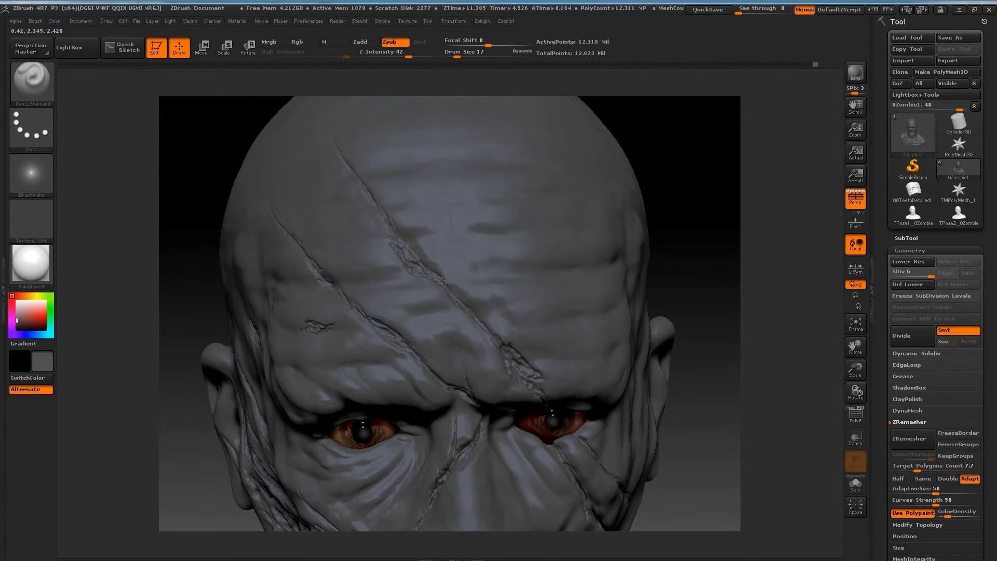
right_drag(464, 301, 465, 301)
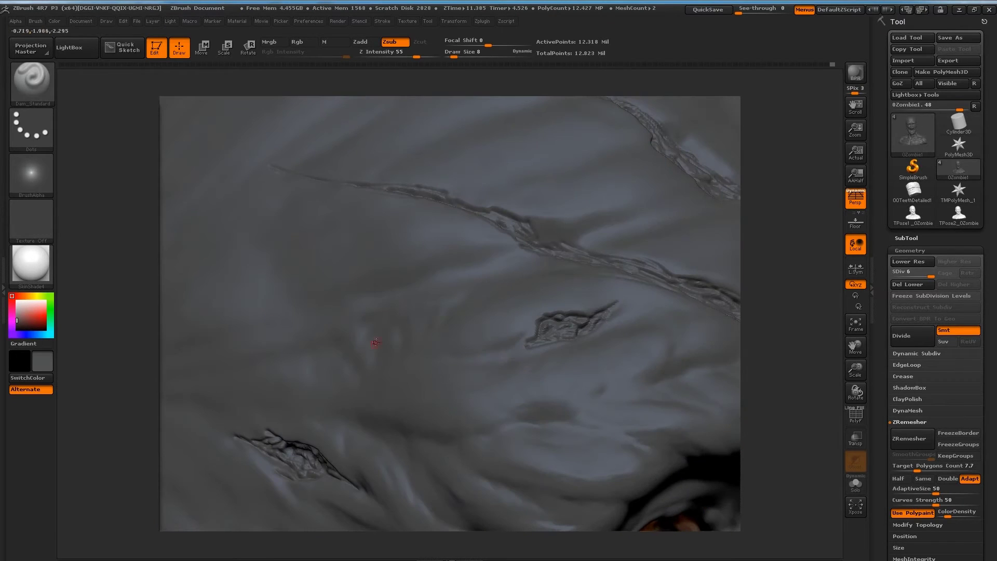
Carve a short nick between the forehead scars with Dam_Standard at Draw Size 8
drag(552, 414, 533, 417)
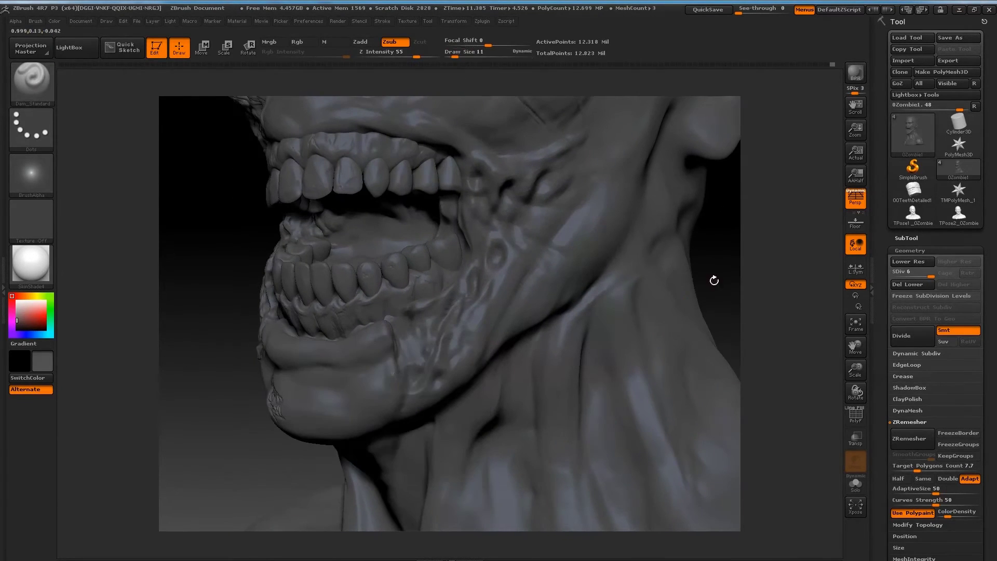
Carve and deepen a crease on the cheek beside the jaw and a thin one along the neck
drag(714, 280, 416, 382)
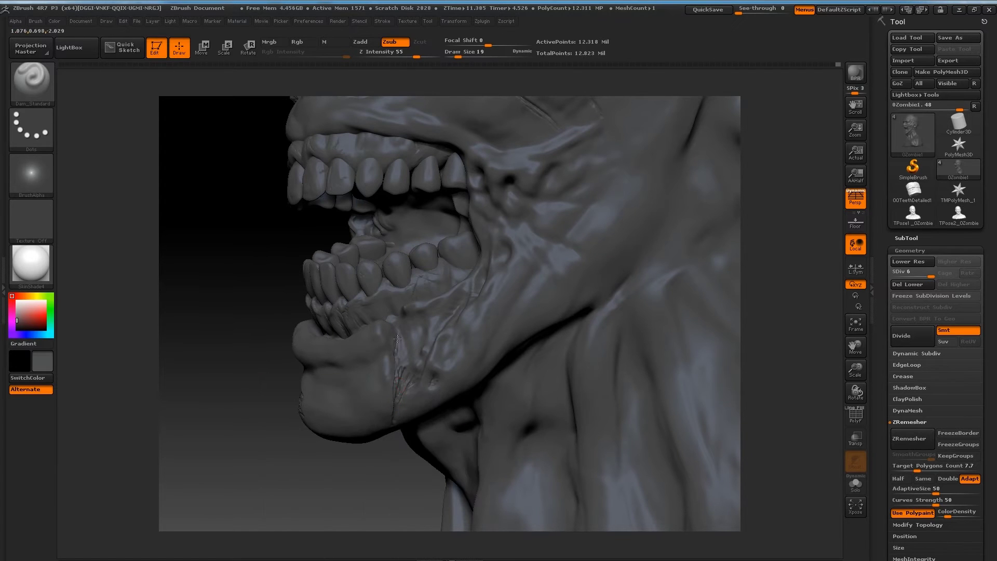
drag(279, 475, 511, 239)
mouse_move(551, 266)
mouse_down()
mouse_move(514, 252)
mouse_move(557, 200)
mouse_up()
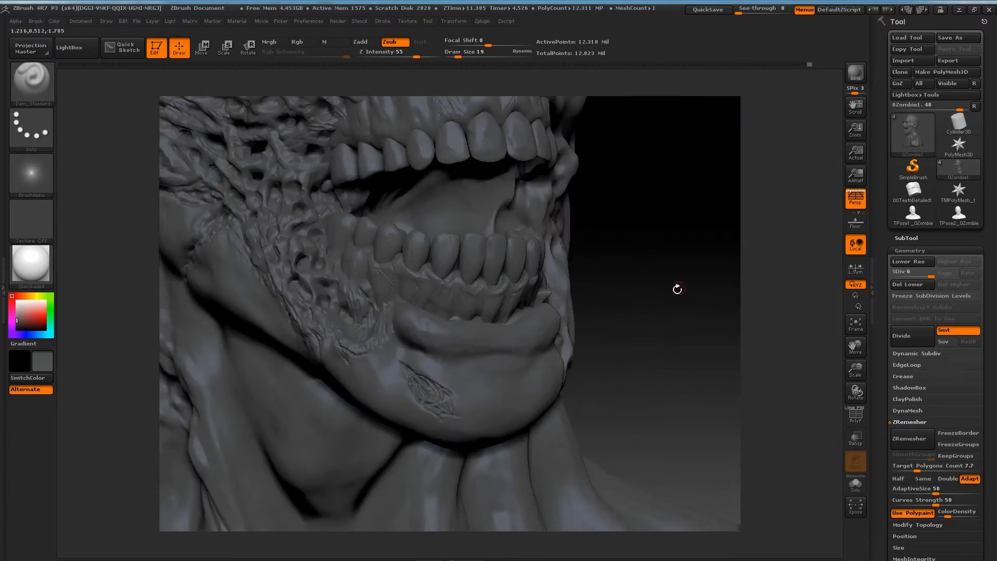
drag(324, 156, 416, 218)
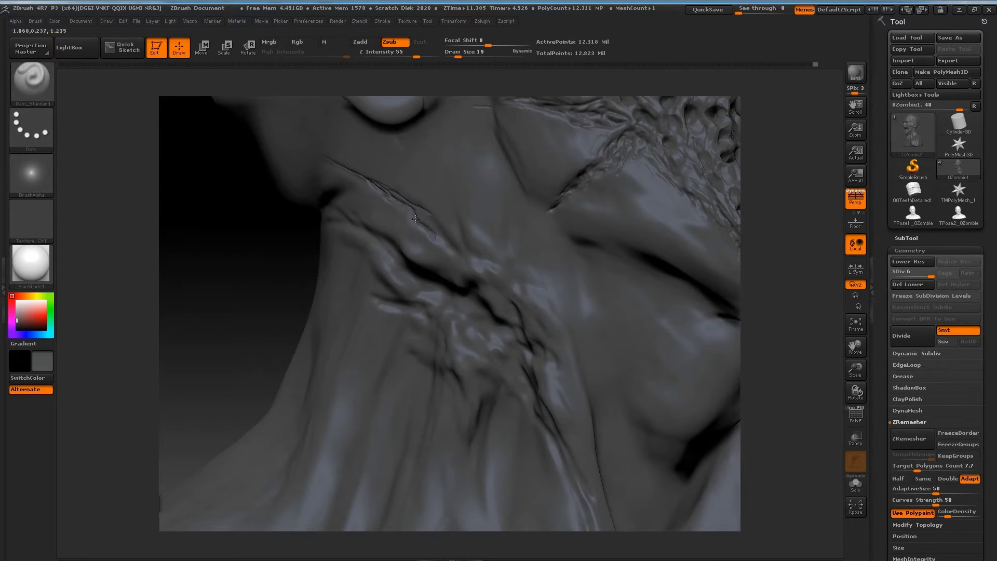
mouse_move(343, 171)
mouse_down()
mouse_move(466, 257)
mouse_move(360, 229)
mouse_up()
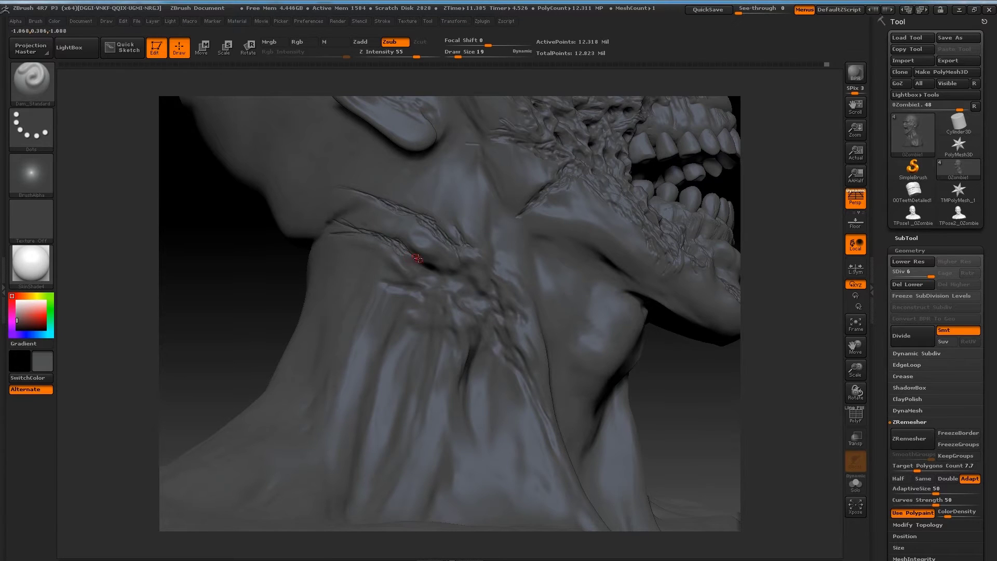
Carve a groove down the neck and switch to the ClayBuildup brush
drag(413, 285, 389, 340)
drag(256, 318, 291, 309)
key(b)
key(c)
key(b)
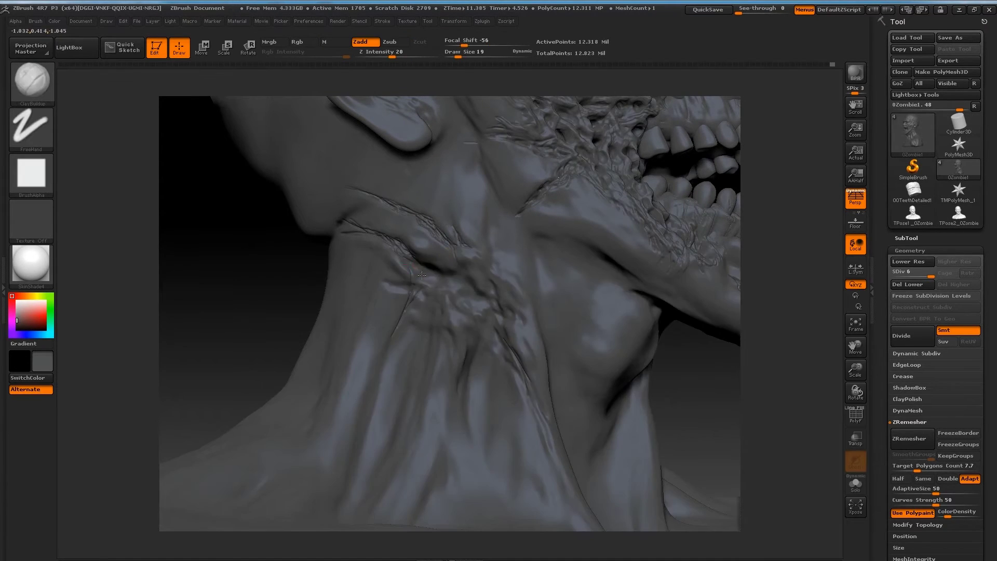
Dab clay bumps all along the neck crease, including its lower part
ctrl+right_drag(418, 270, 478, 249)
mouse_move(478, 249)
mouse_down()
mouse_move(427, 209)
mouse_move(446, 244)
mouse_move(494, 286)
mouse_up()
mouse_move(514, 252)
mouse_down()
mouse_move(462, 194)
mouse_move(470, 231)
mouse_move(493, 260)
mouse_up()
right_drag(494, 260, 452, 275)
mouse_move(443, 280)
mouse_down()
mouse_move(412, 283)
mouse_move(398, 218)
mouse_move(415, 257)
mouse_up()
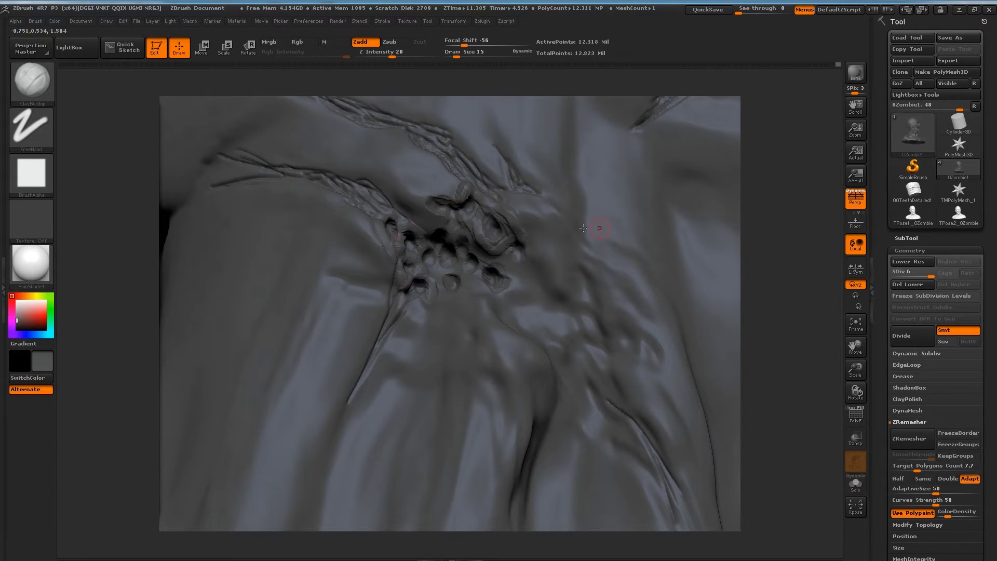
right_drag(584, 228, 447, 270)
mouse_move(439, 265)
mouse_down()
mouse_move(462, 286)
mouse_move(527, 298)
mouse_move(501, 319)
mouse_move(540, 306)
mouse_up()
mouse_move(540, 270)
mouse_down()
mouse_move(558, 317)
mouse_move(533, 269)
mouse_up()
With a smaller brush, add fine bumps deep in and along the edges of the neck crease
right_drag(534, 269, 454, 236)
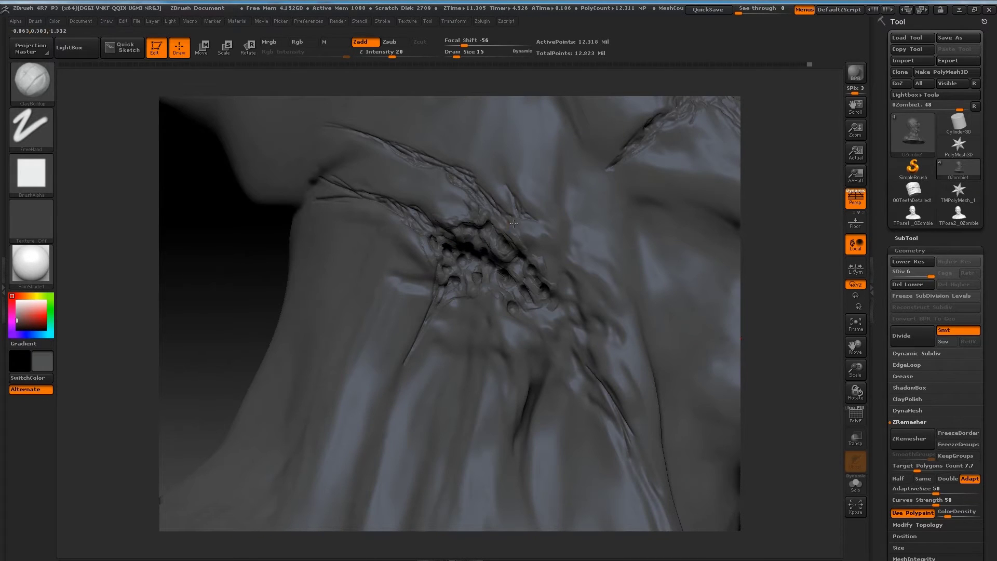
right_drag(551, 283, 502, 307)
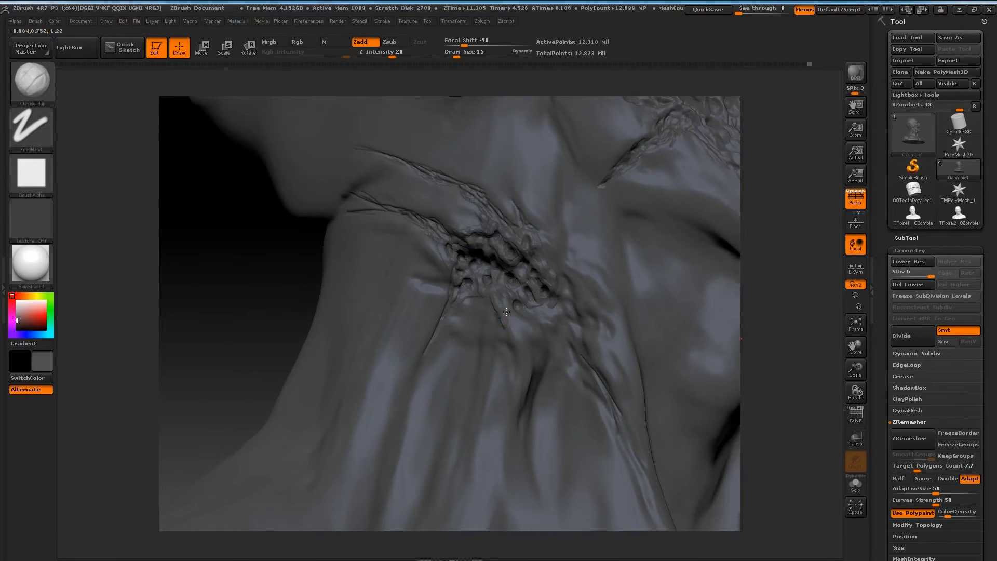
drag(506, 312, 529, 317)
right_drag(536, 323, 548, 298)
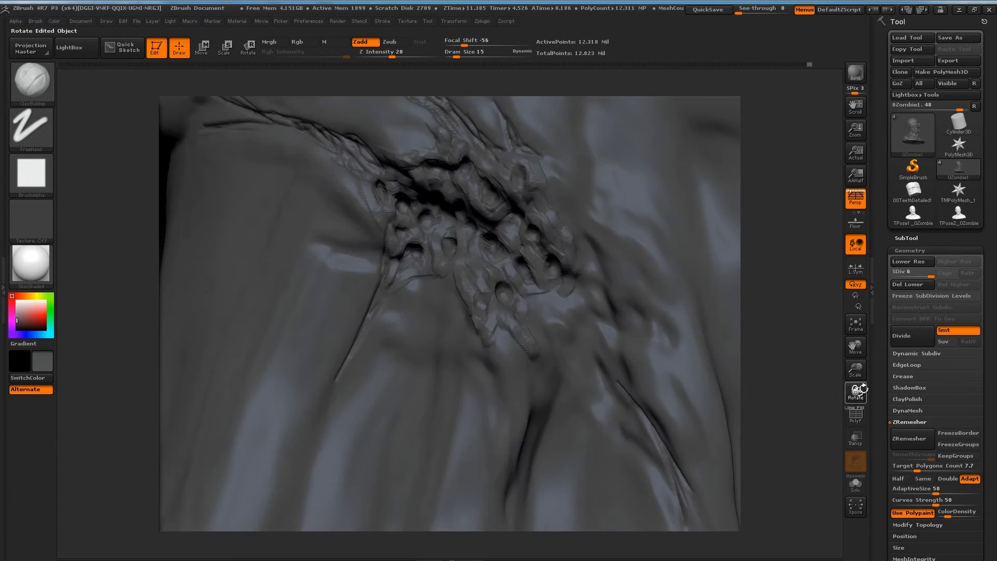
key(bracketleft)
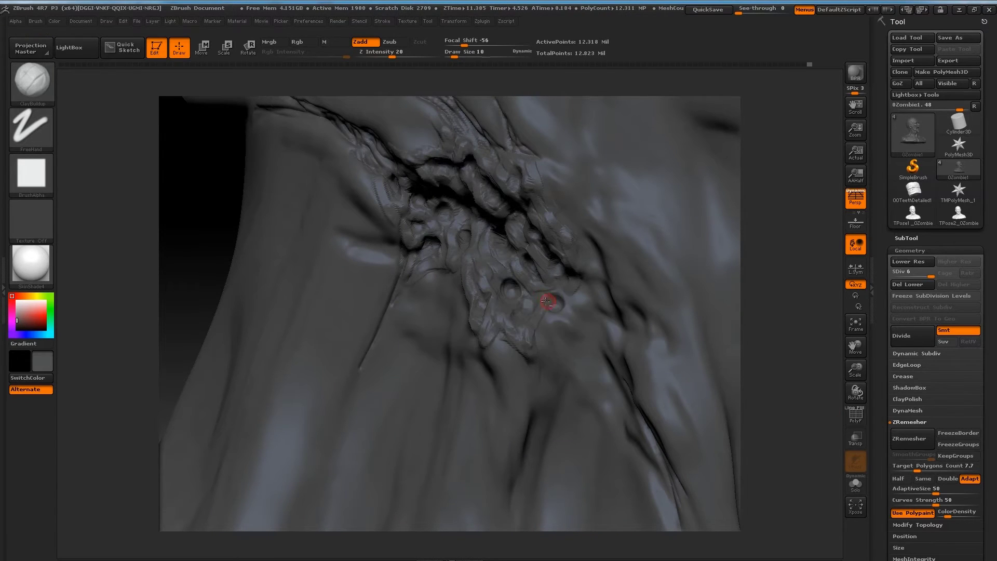
drag(545, 300, 599, 300)
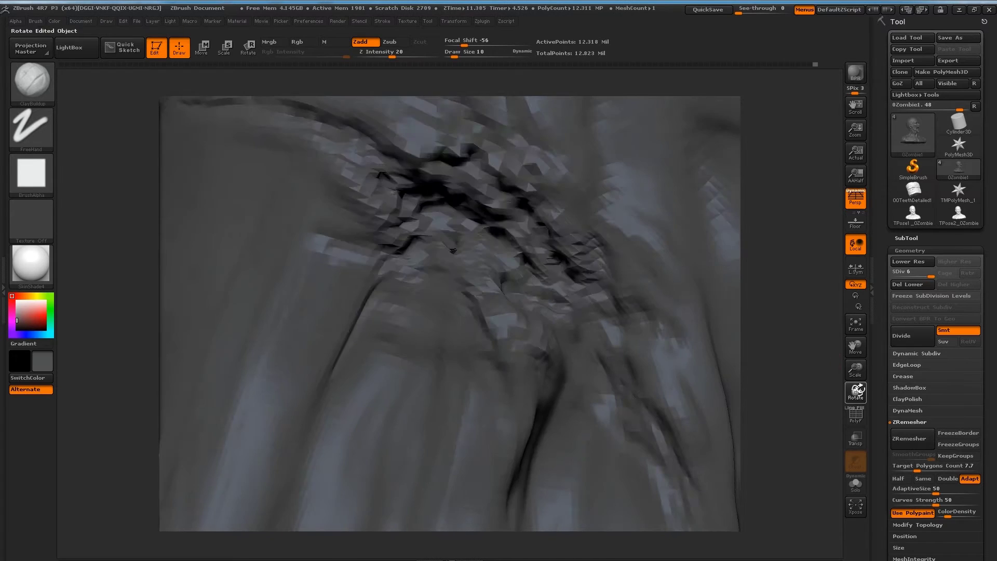
right_drag(598, 300, 455, 313)
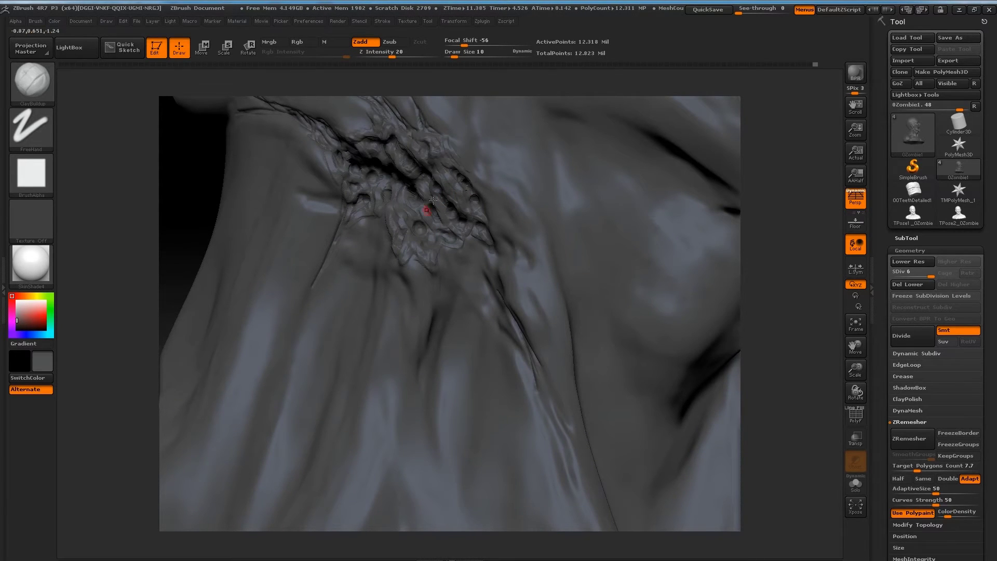
drag(398, 242, 410, 290)
mouse_move(475, 249)
mouse_down()
mouse_move(503, 247)
mouse_move(501, 205)
mouse_move(478, 176)
mouse_up()
mouse_move(506, 211)
mouse_down()
mouse_move(490, 202)
mouse_move(617, 280)
mouse_up()
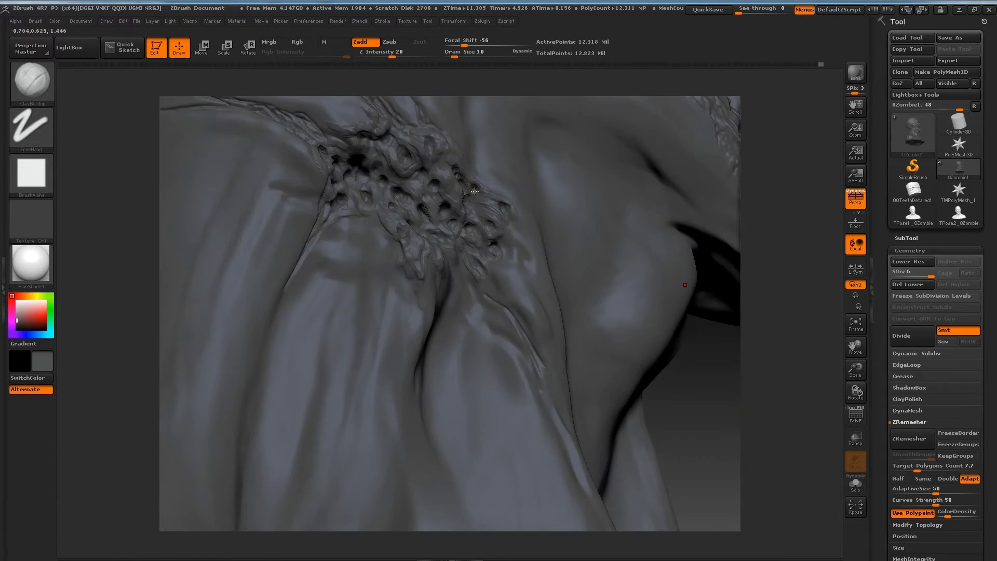
mouse_move(754, 333)
mouse_down()
mouse_move(757, 363)
mouse_move(737, 312)
mouse_up()
With Dam_Standard, carve thin grooves beside the neck wound
key(b)
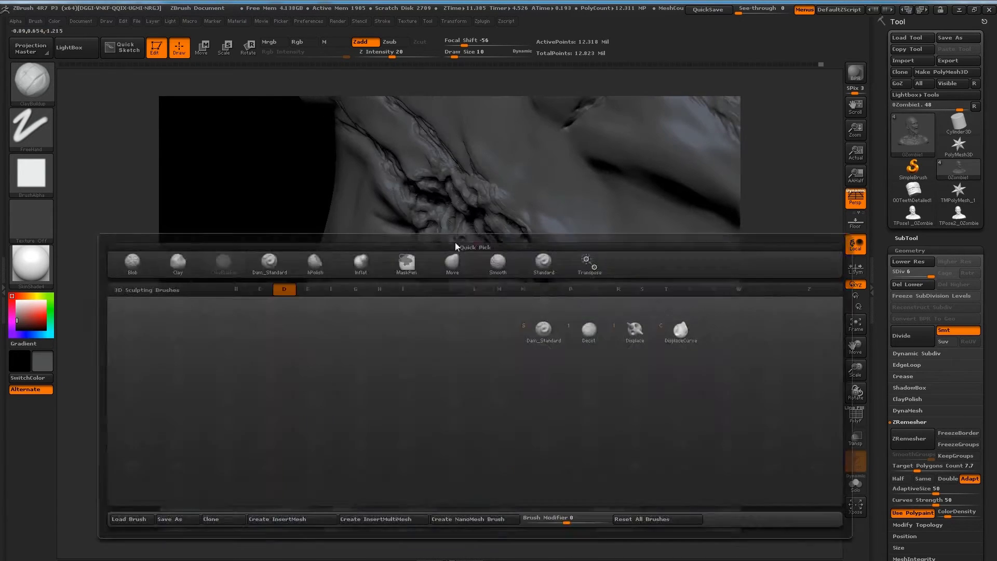
key(d)
key(s)
right_drag(461, 264, 416, 244)
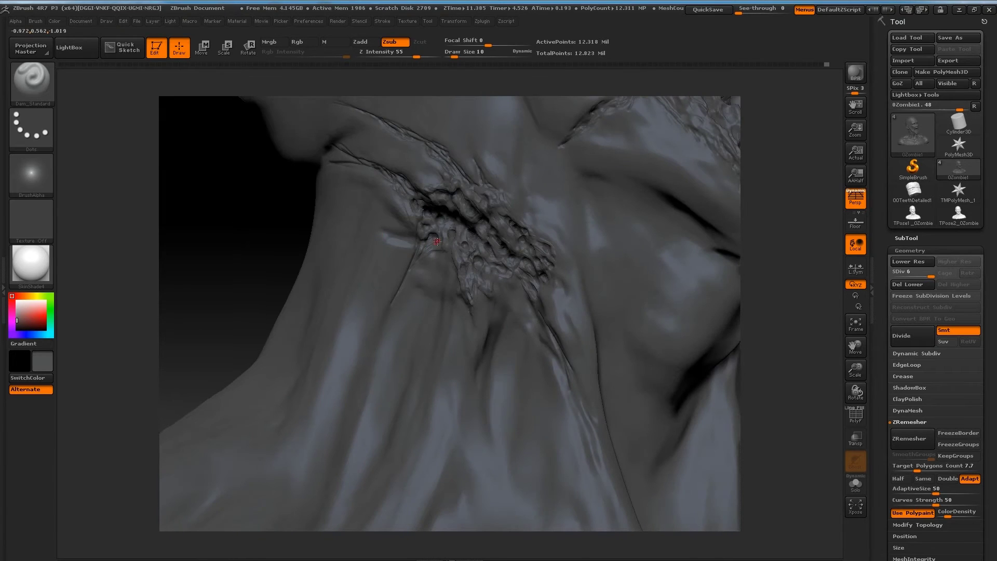
drag(385, 232, 410, 237)
drag(441, 202, 456, 186)
Carve a thin groove running down the neck between the wound and the jaw
mouse_move(513, 281)
right_down()
mouse_move(483, 223)
mouse_move(481, 249)
mouse_move(463, 239)
right_up()
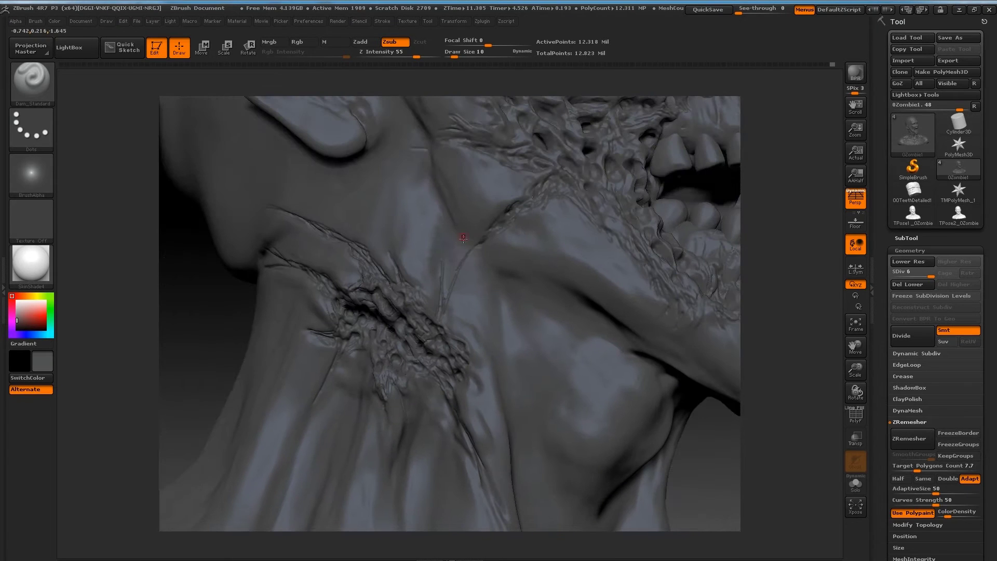
drag(445, 265, 434, 321)
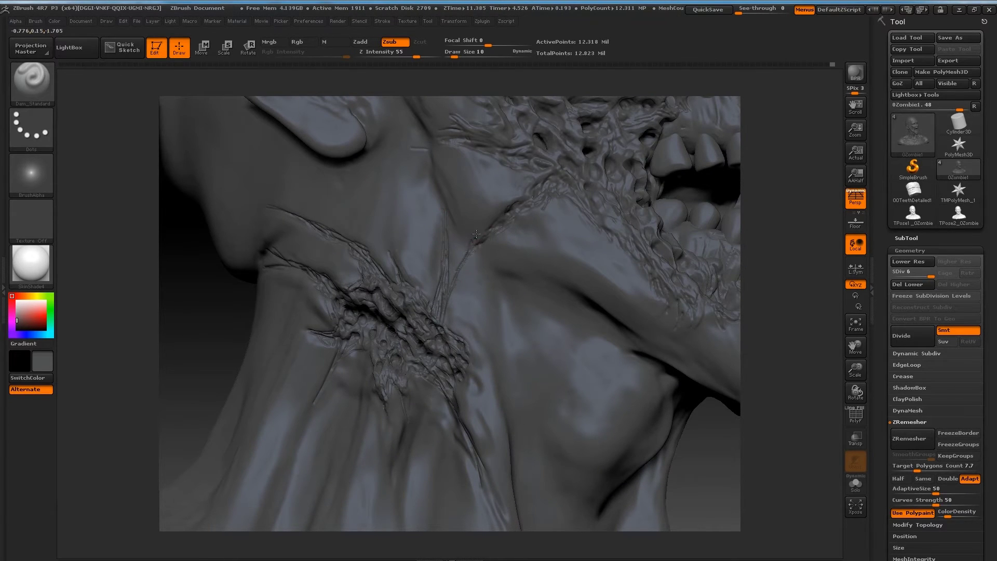
right_drag(476, 234, 440, 304)
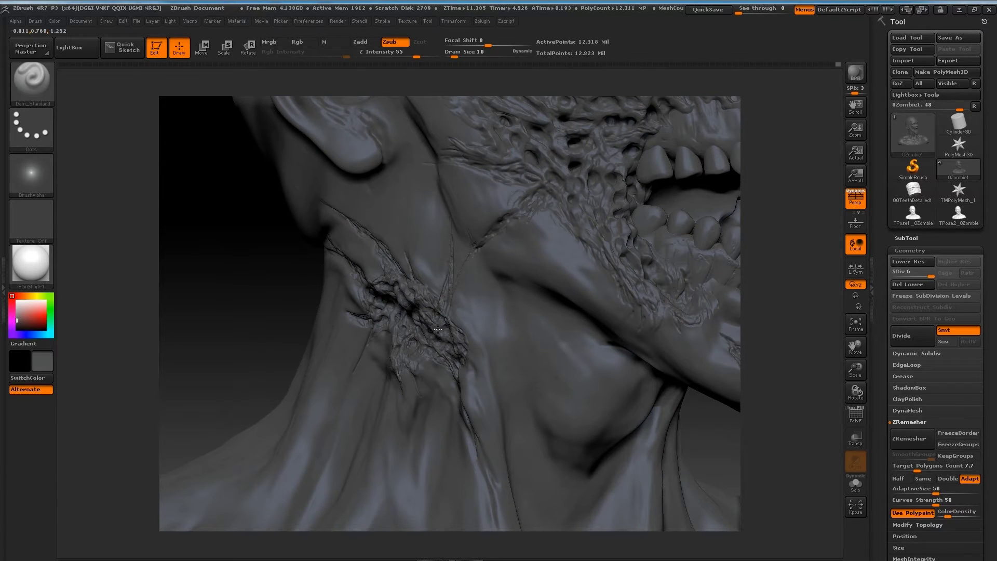
key(f)
mouse_move(340, 274)
right_down()
mouse_move(595, 339)
mouse_move(501, 305)
mouse_move(345, 363)
mouse_move(343, 322)
right_up()
Add ClayBuildup strokes along the jaw and rotate toward the mouth area
key(b)
key(c)
key(b)
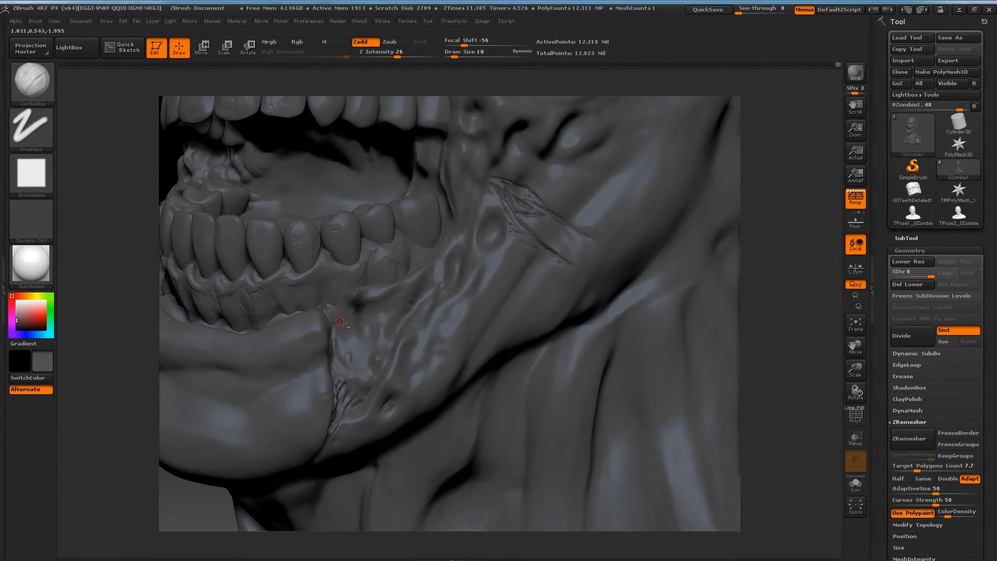
drag(344, 341, 345, 355)
drag(365, 332, 365, 344)
drag(856, 409, 337, 338)
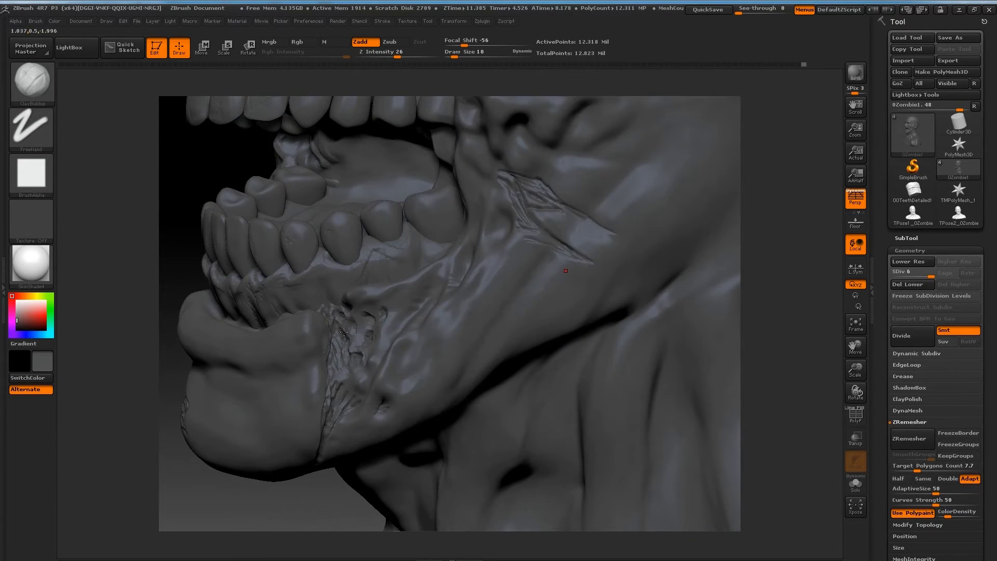
drag(855, 393, 356, 385)
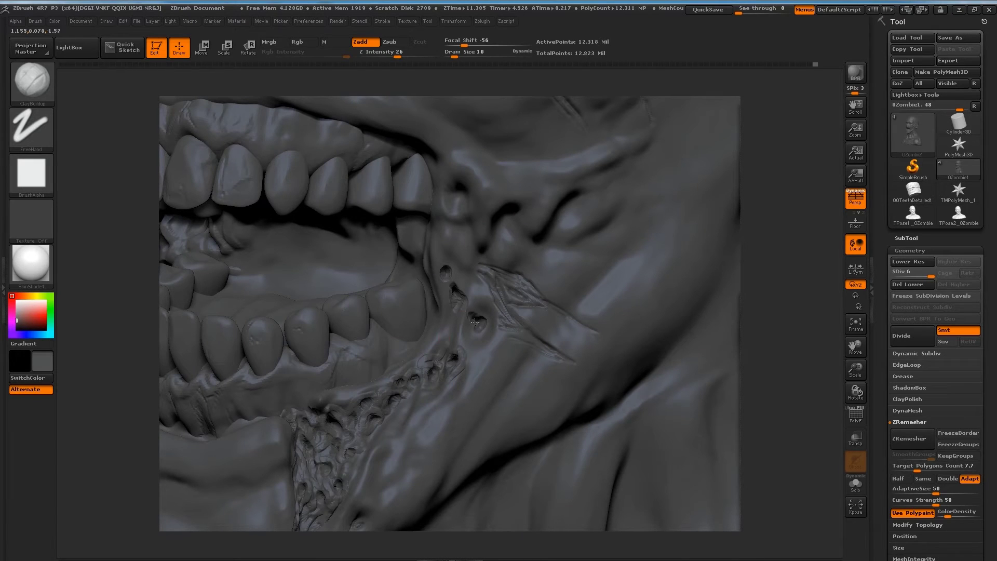
Press pore dents and wrinkle ridges into the cheek with a smaller brush
click(460, 249)
click(457, 203)
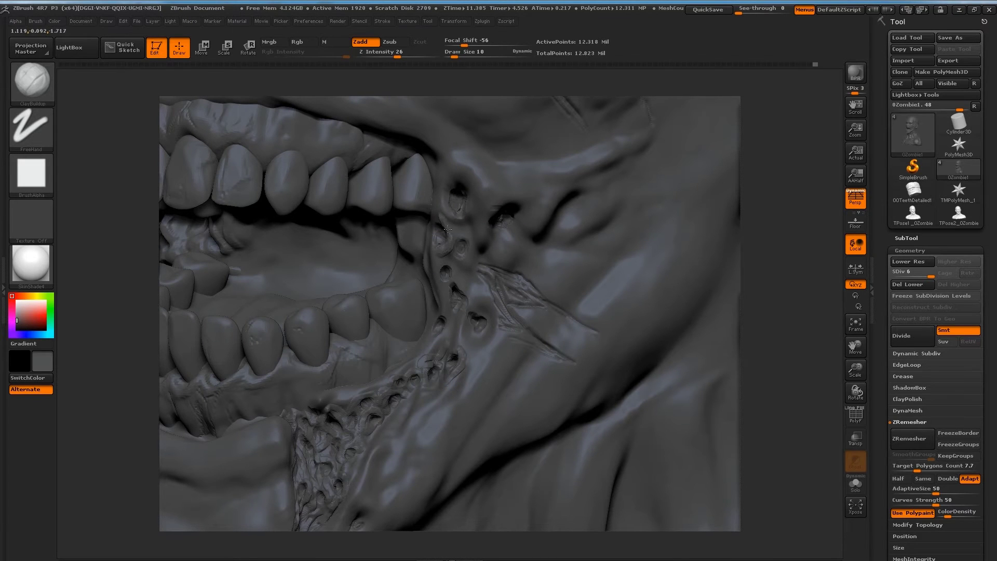
key(space)
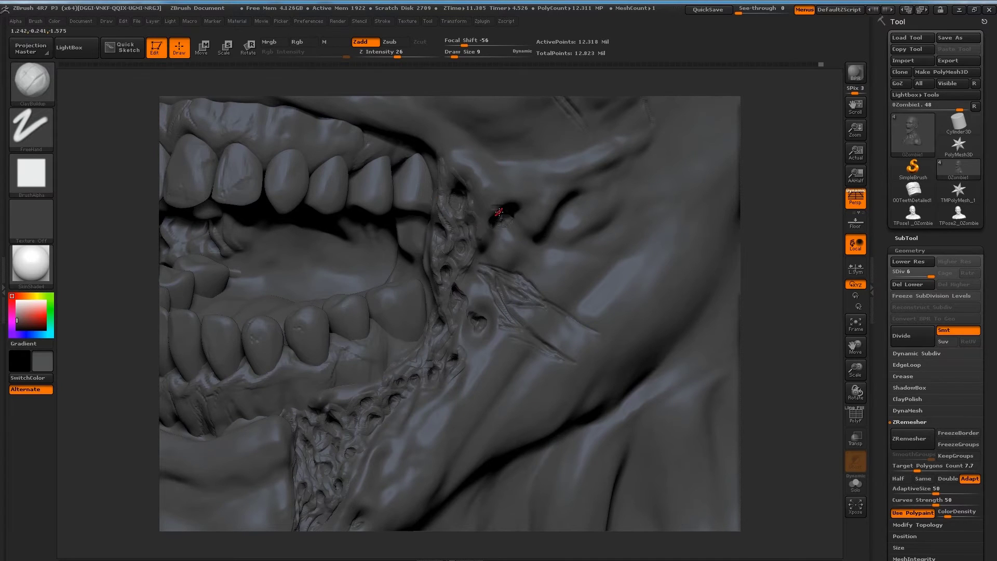
drag(499, 212, 473, 168)
drag(470, 275, 471, 304)
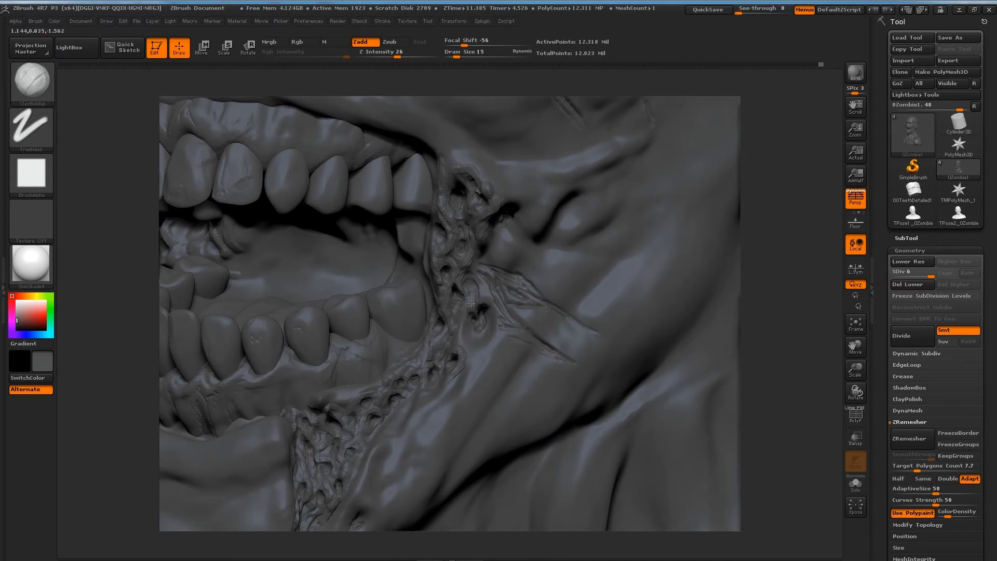
drag(486, 270, 496, 231)
mouse_move(546, 205)
mouse_down()
mouse_move(520, 242)
mouse_move(524, 186)
mouse_up()
key(f)
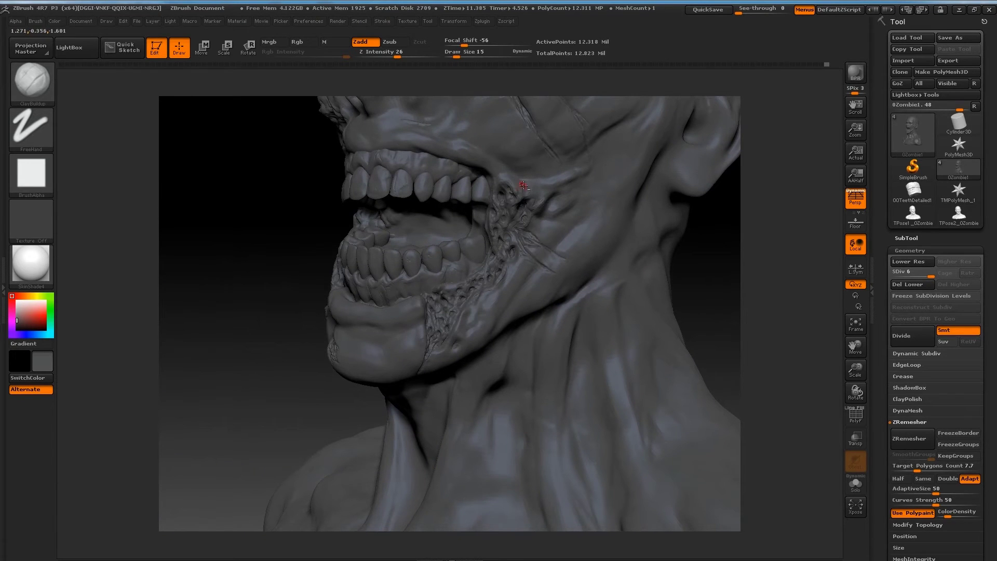
Switch to a smaller Dam_Standard brush and orbit from the jaw and teeth to the nose
key(b)
key(d)
key(s)
alt+drag(509, 218, 491, 167)
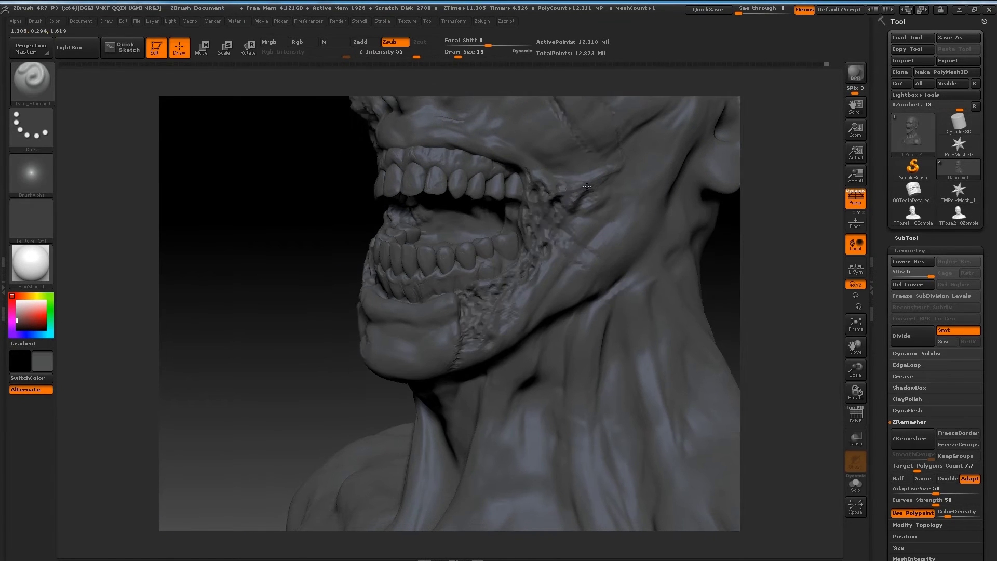
alt+drag(467, 289, 384, 366)
key(space)
drag(389, 412, 379, 424)
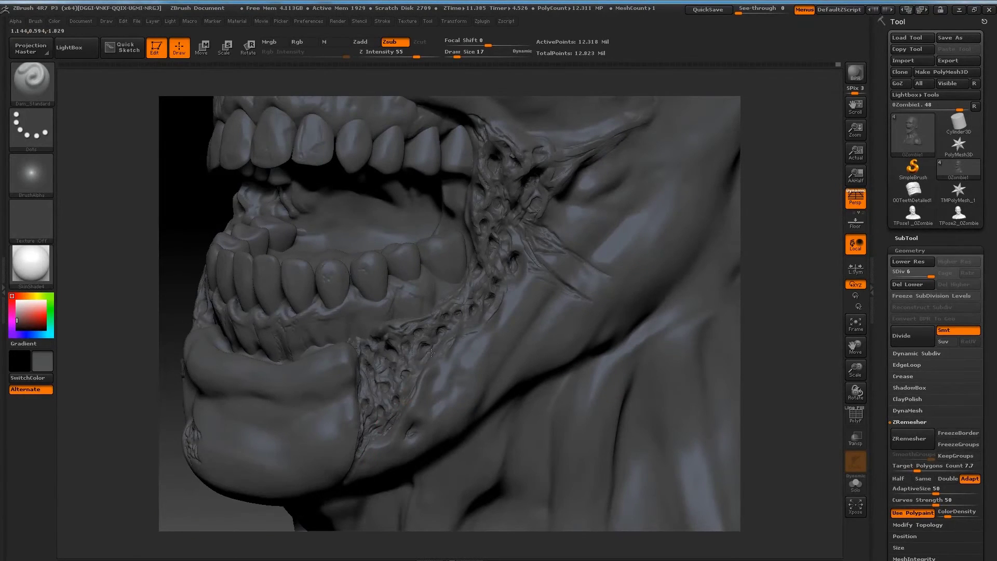
drag(448, 346, 507, 322)
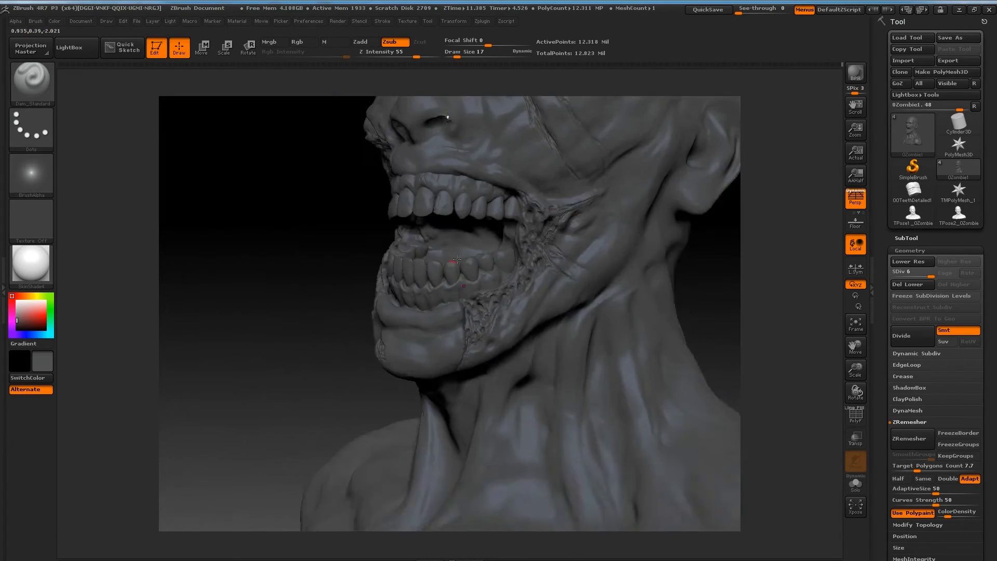
mouse_move(569, 206)
mouse_down()
mouse_move(582, 300)
mouse_move(546, 253)
mouse_move(511, 260)
mouse_move(540, 283)
mouse_up()
Carve fine creases around the nose and nostril with Dam_Standard at Draw Size 5
key(space)
mouse_move(514, 221)
mouse_down()
mouse_move(503, 235)
mouse_move(542, 258)
mouse_up()
drag(468, 208, 498, 233)
mouse_move(187, 218)
mouse_down()
mouse_move(318, 258)
mouse_move(517, 237)
mouse_move(342, 270)
mouse_move(608, 285)
mouse_move(439, 177)
mouse_up()
key(])
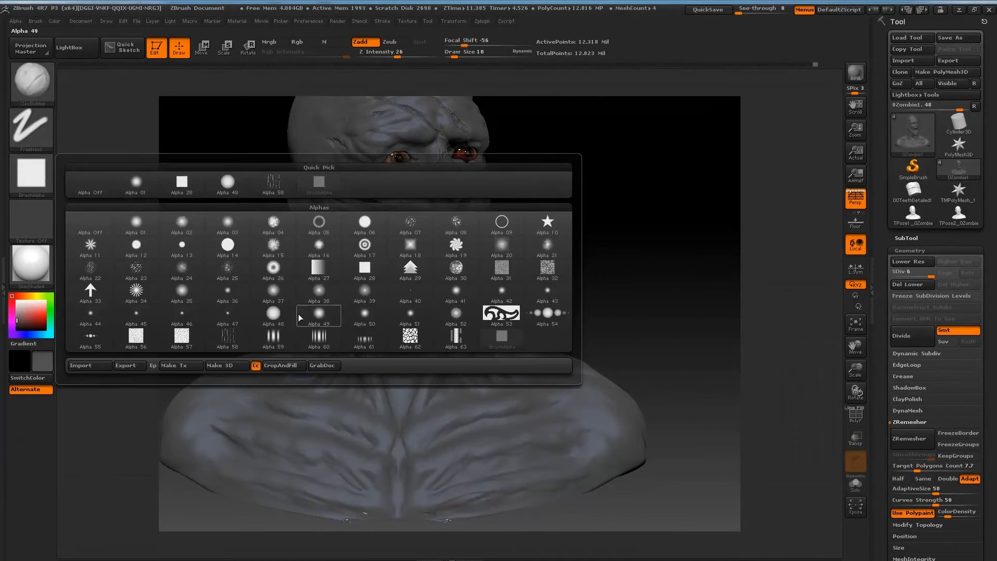
Apply Alpha 48 and carve creases under the lower eyelid with Dam_Standard
click(273, 315)
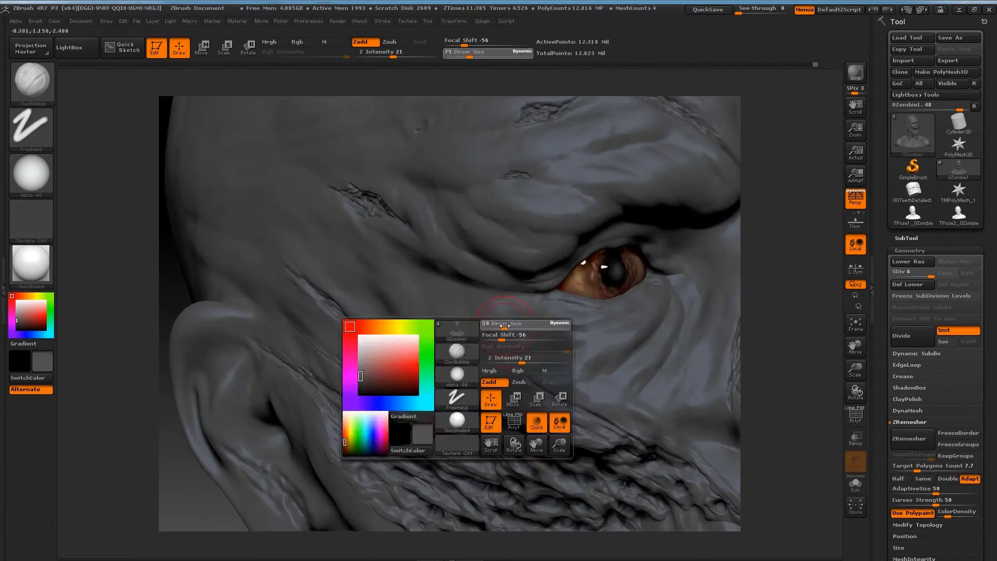
drag(549, 282, 595, 293)
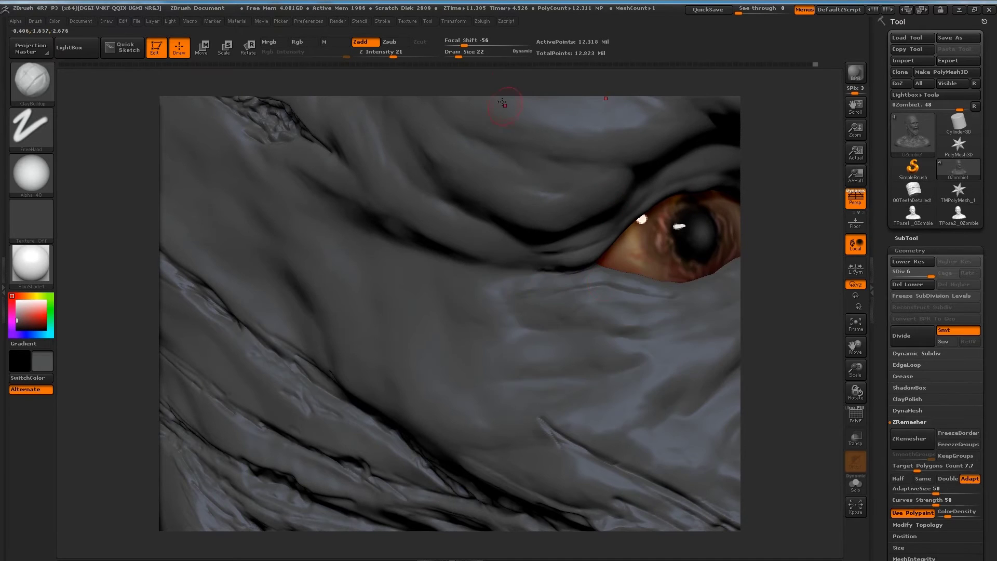
key(b)
key(d)
key(s)
drag(521, 254, 543, 262)
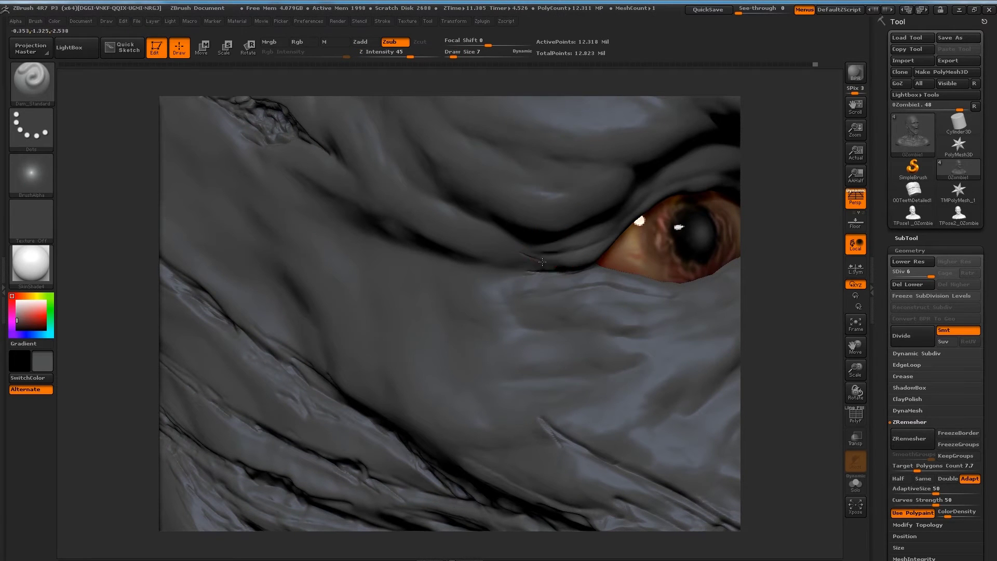
Alternate ClayBuildup and Dam_Standard to carve a crease at the eye's outer corner
drag(843, 336, 832, 332)
key(b)
key(c)
key(b)
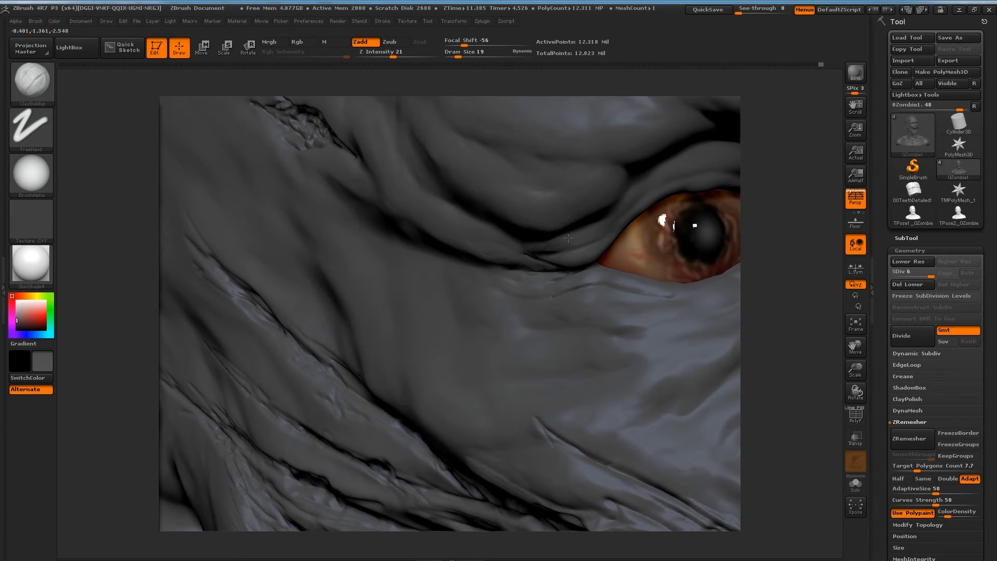
right_drag(518, 301, 471, 217)
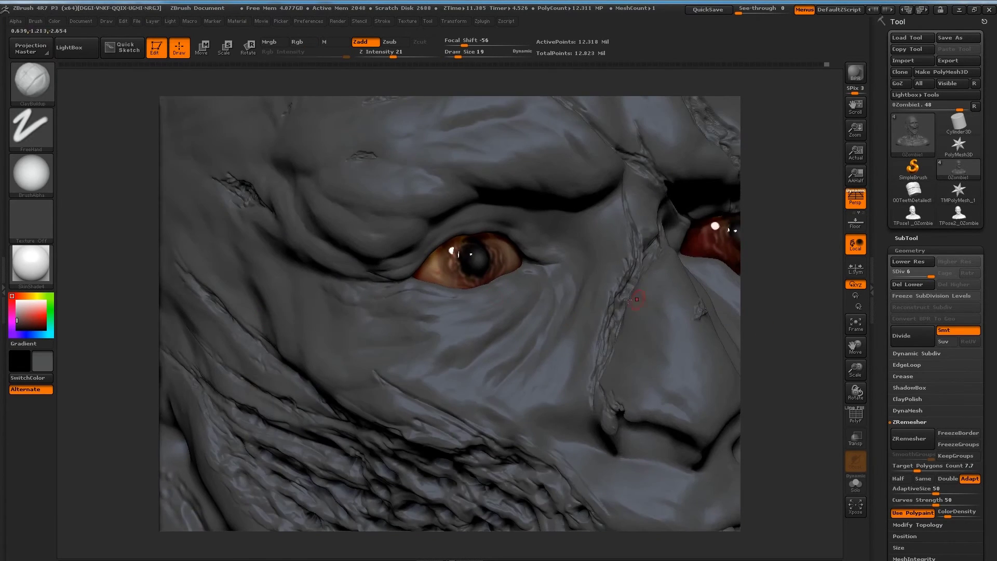
key(b)
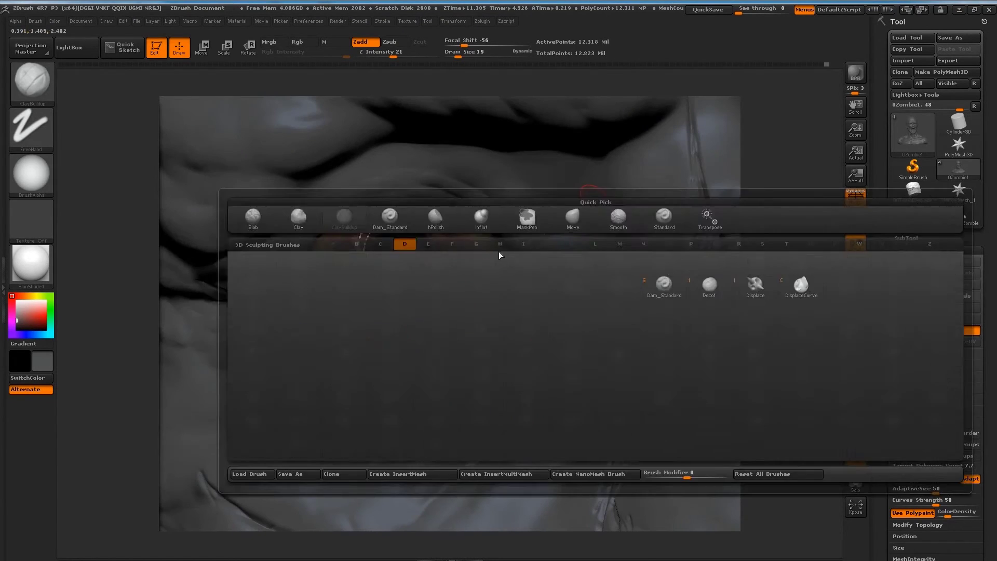
key(d)
key(s)
drag(830, 362, 800, 337)
drag(506, 277, 541, 288)
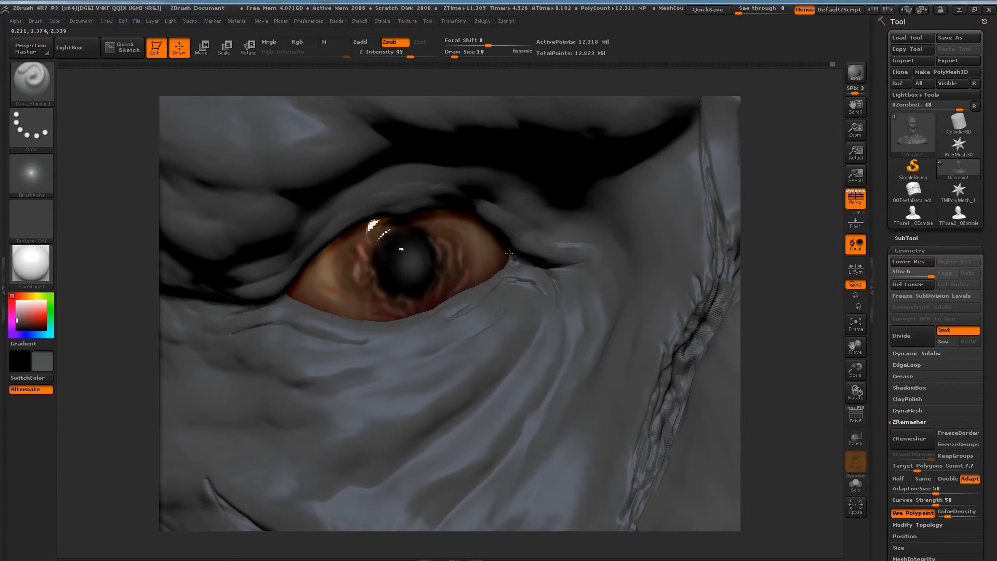
Return to ClayBuildup at brush size 32 and rotate to the head's side profile near the ear
mouse_move(509, 254)
right_down()
mouse_move(484, 241)
mouse_move(454, 248)
mouse_move(452, 218)
right_up()
key(b)
key(c)
key(b)
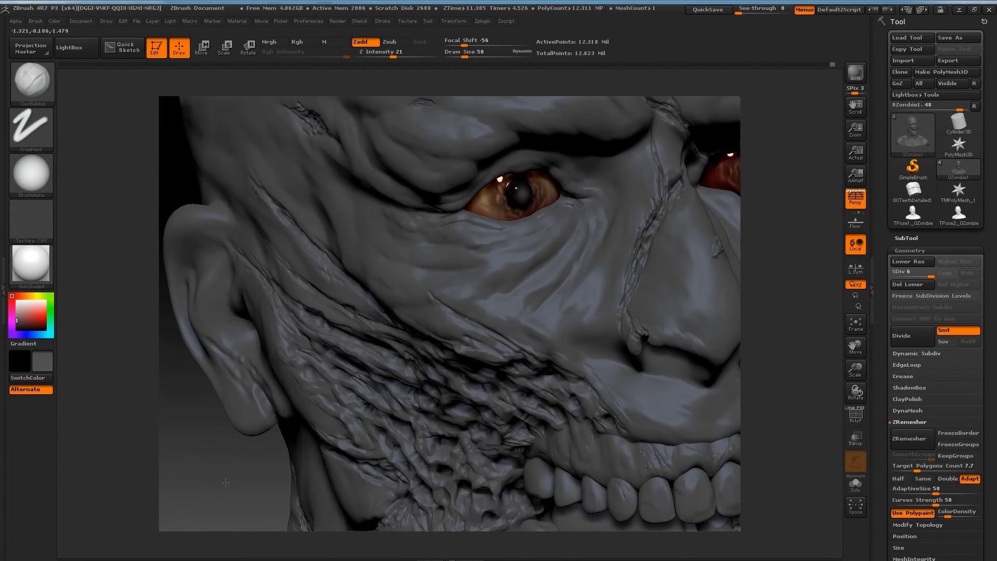
right_drag(232, 460, 371, 213)
right_drag(178, 419, 367, 195)
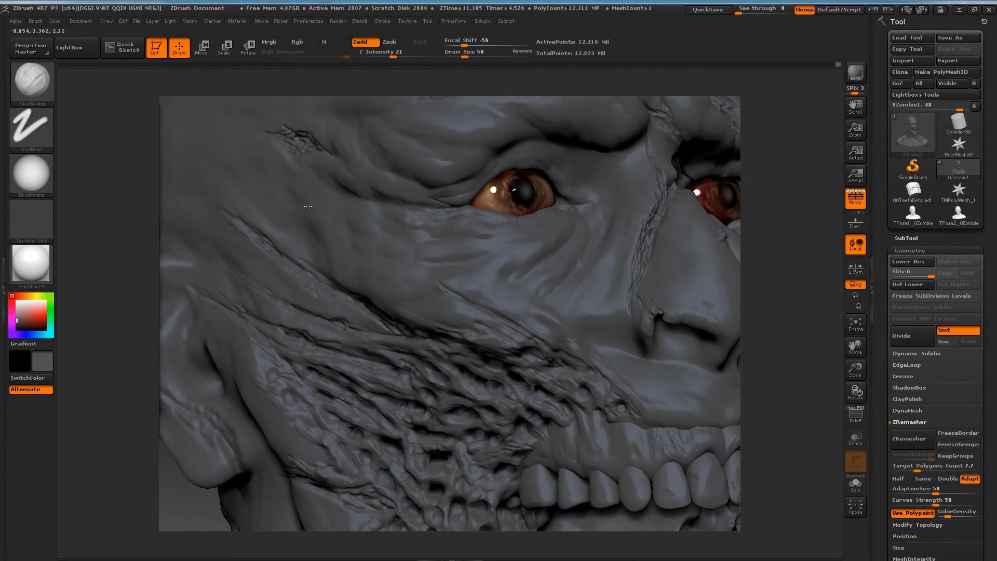
key(f)
mouse_move(218, 361)
right_down()
mouse_move(364, 244)
mouse_move(252, 236)
right_up()
right_drag(302, 267, 280, 275)
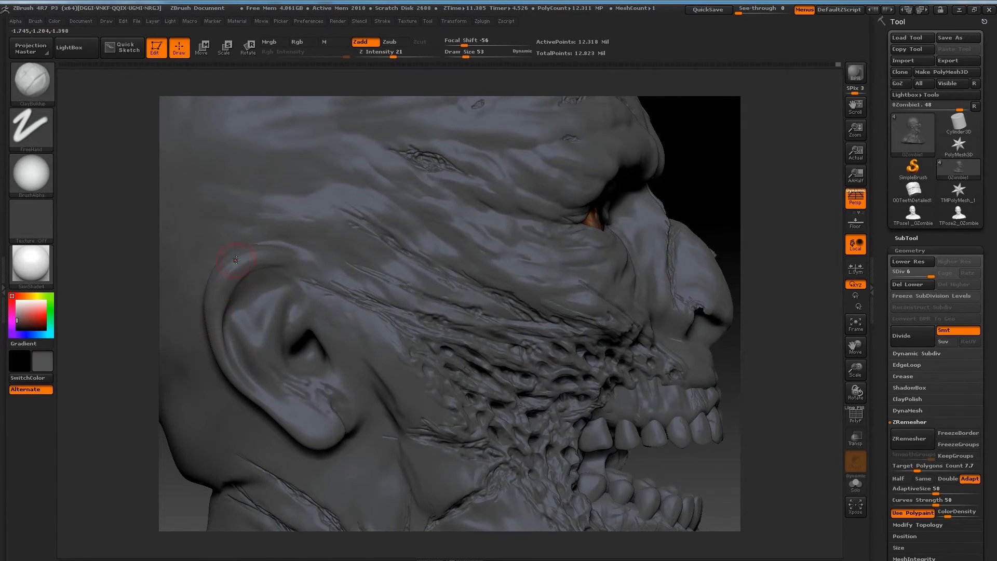
key(s)
drag(260, 290, 245, 299)
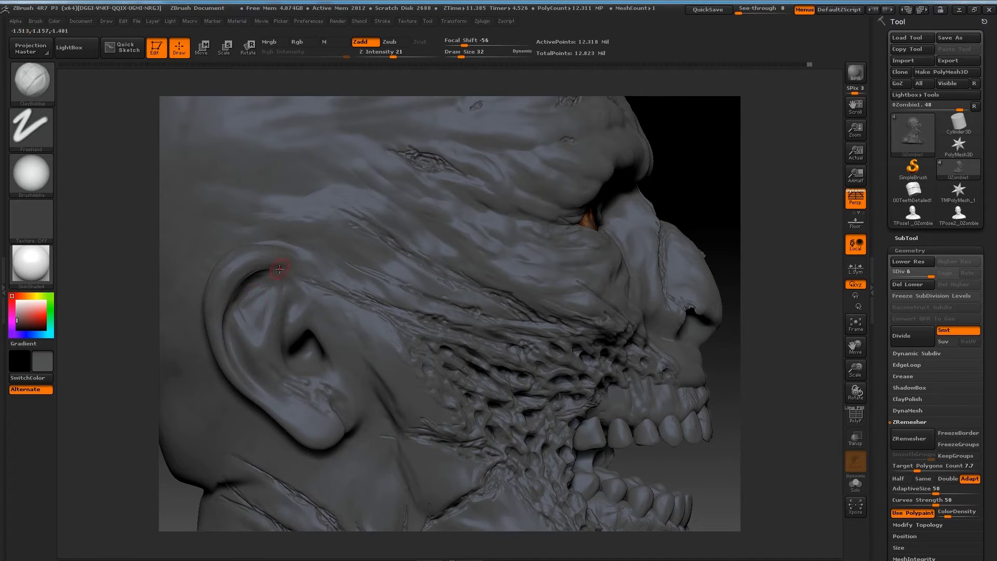
alt+right_drag(270, 310, 447, 393)
Carve a sharp crease along the earlobe fold with Dam_Standard at Draw Size 20
key(b)
key(d)
key(s)
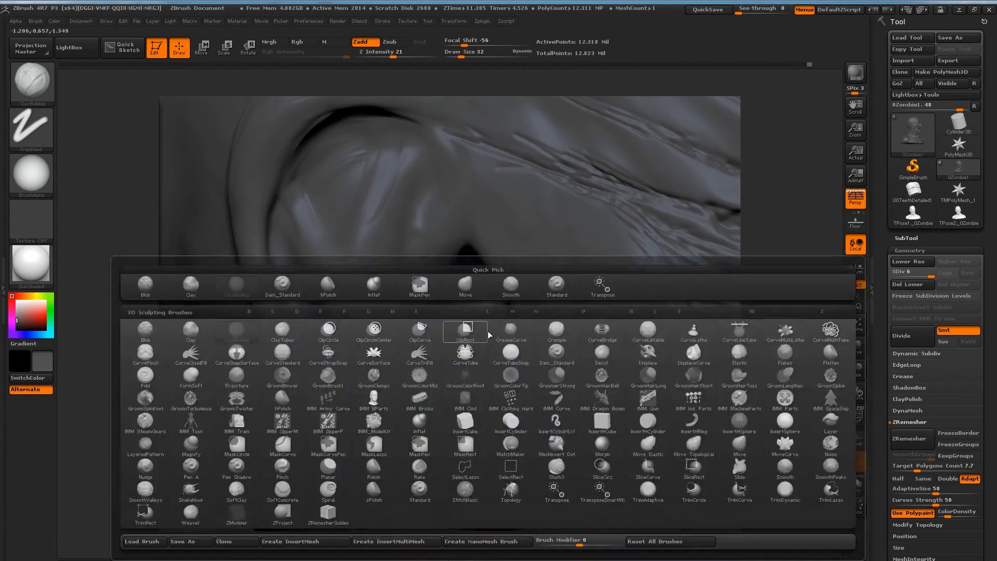
mouse_move(543, 454)
mouse_down()
mouse_move(422, 382)
mouse_move(447, 370)
mouse_up()
right_click(422, 382)
drag(493, 403, 540, 447)
right_drag(541, 446, 514, 447)
mouse_move(514, 447)
mouse_down()
mouse_move(417, 382)
mouse_move(525, 416)
mouse_up()
mouse_move(465, 358)
mouse_down()
mouse_move(533, 420)
mouse_move(491, 378)
mouse_up()
Switch back to ClayBuildup and orbit around the head, resizing the brush to 17 then 47
mouse_move(491, 379)
right_down()
mouse_move(341, 319)
mouse_move(494, 280)
mouse_move(466, 267)
right_up()
key(b)
key(c)
key(b)
key(space)
right_drag(408, 288, 533, 239)
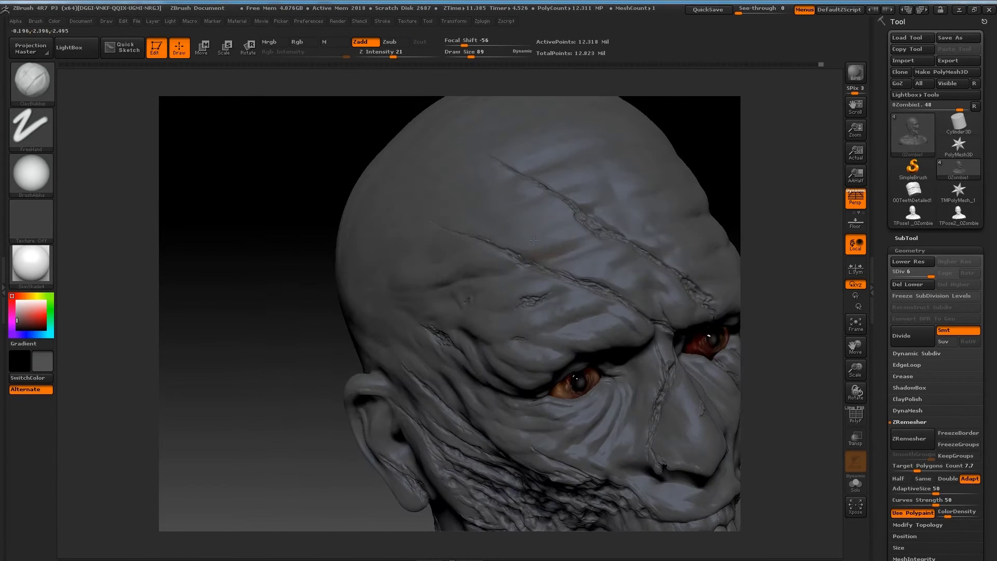
mouse_move(462, 215)
right_down()
mouse_move(505, 270)
mouse_move(537, 236)
right_up()
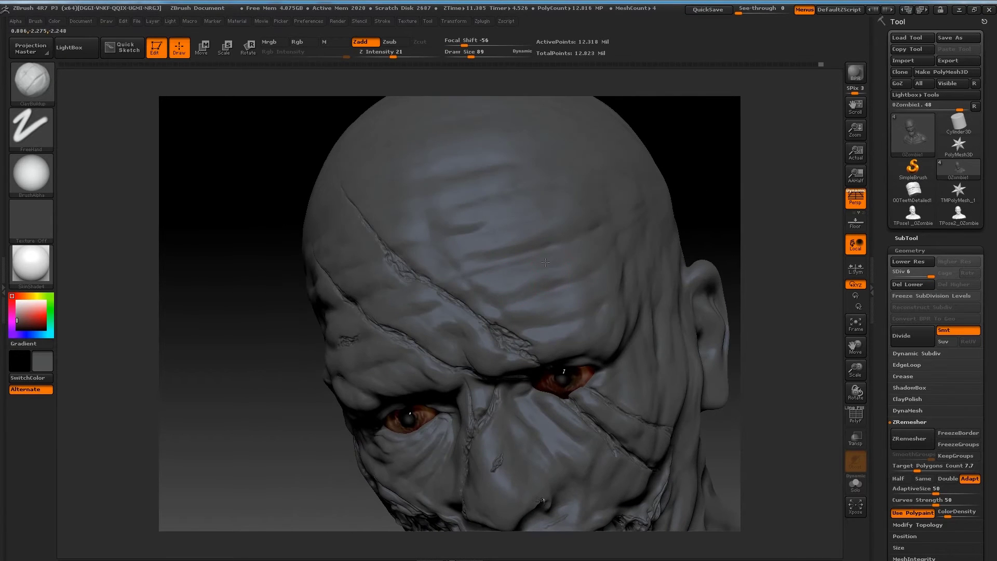
mouse_move(746, 201)
right_down()
mouse_move(466, 305)
mouse_move(460, 353)
right_up()
right_drag(427, 271, 559, 189)
right_click(361, 289)
mouse_move(361, 289)
ctrl+right_down()
mouse_move(345, 192)
mouse_move(345, 211)
mouse_move(424, 214)
ctrl+right_up()
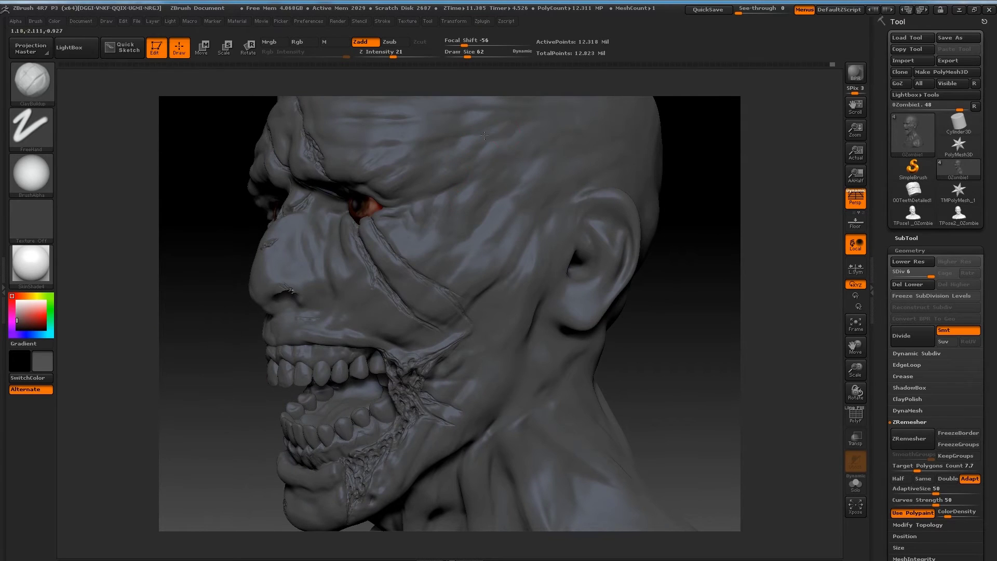
mouse_move(488, 199)
right_down()
mouse_move(664, 227)
mouse_move(502, 381)
right_up()
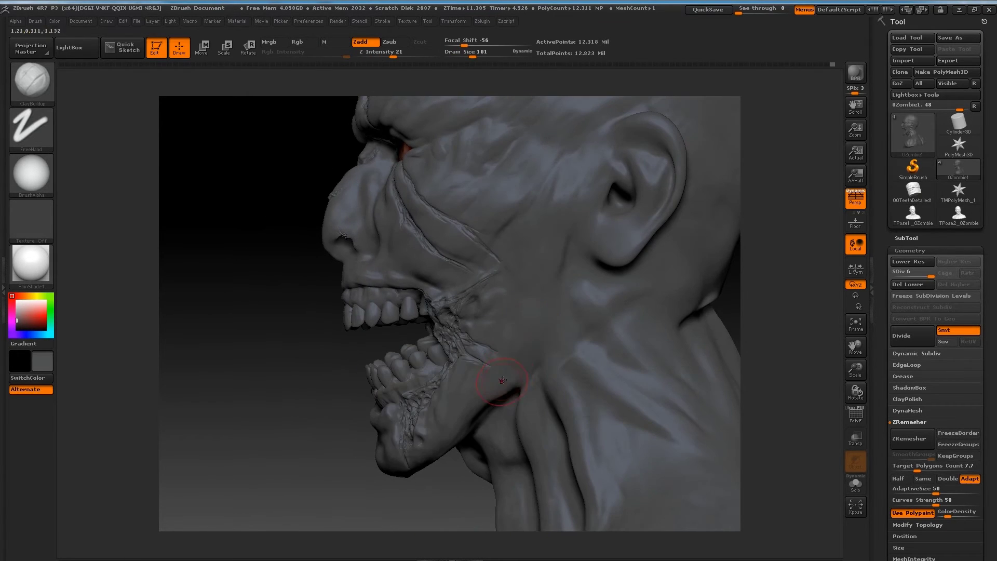
right_click(527, 300)
ctrl+right_drag(528, 300, 604, 173)
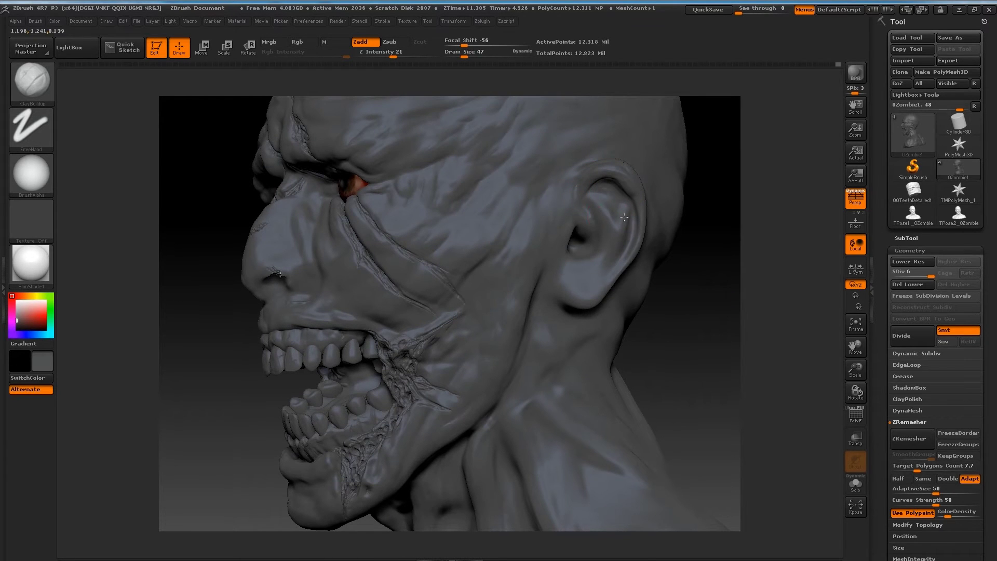
Orbit to the chest, set Draw Size 75, and stroke across toward the sternum
ctrl+right_drag(580, 222, 440, 213)
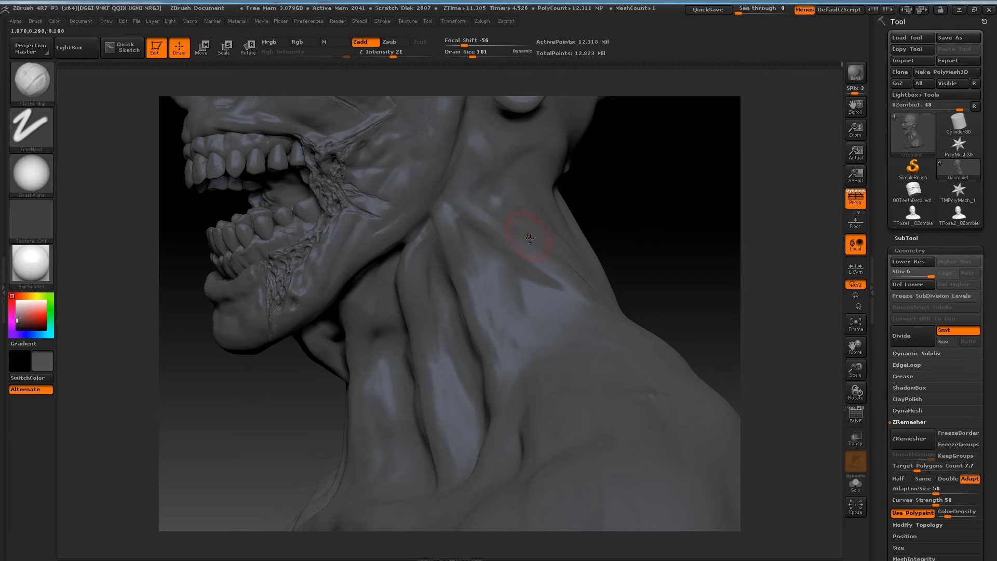
mouse_move(529, 237)
right_down()
mouse_move(571, 139)
mouse_move(435, 172)
right_up()
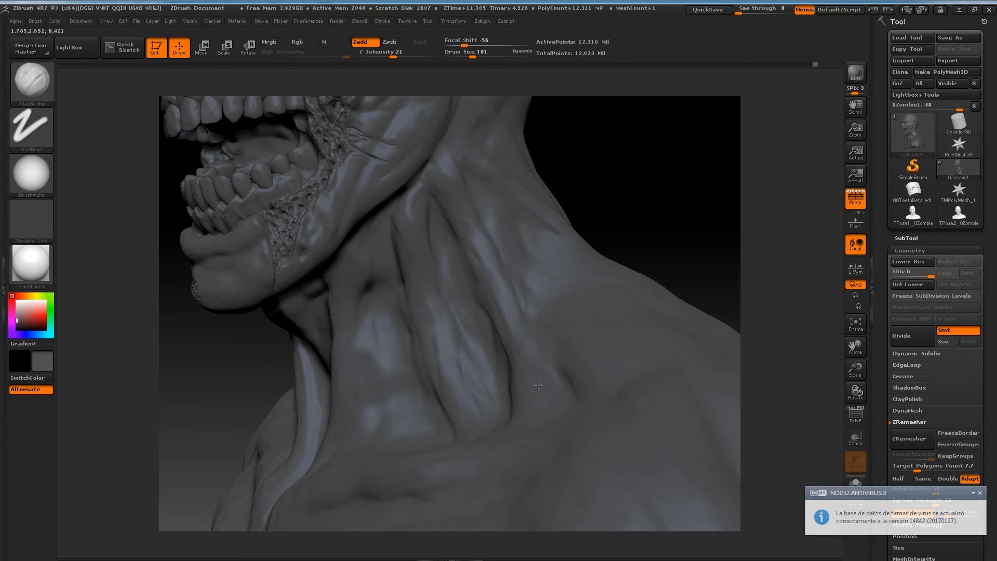
mouse_move(442, 214)
right_down()
mouse_move(601, 263)
mouse_move(417, 305)
right_up()
right_drag(387, 378, 355, 309)
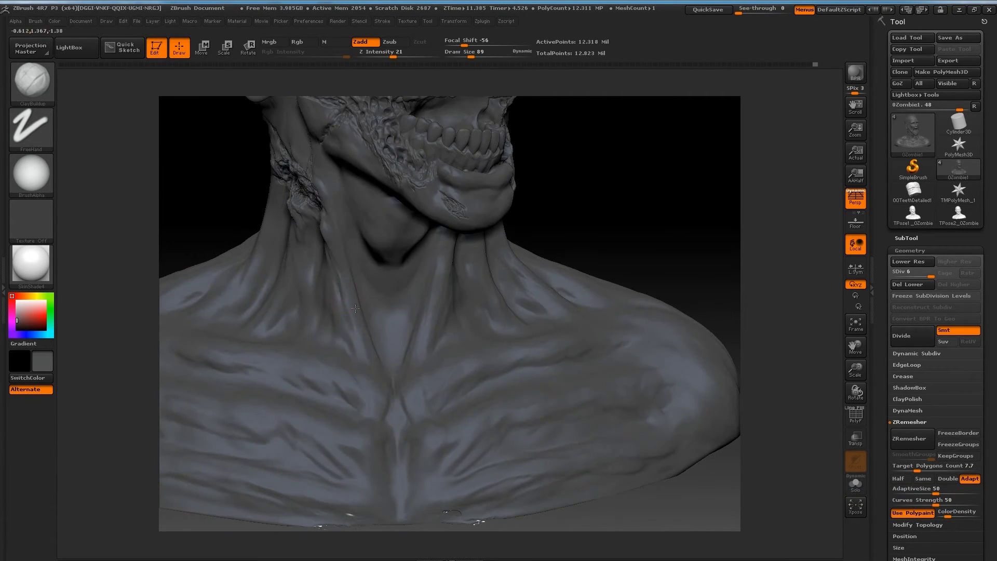
mouse_move(355, 208)
right_down()
mouse_move(428, 239)
mouse_move(302, 334)
mouse_move(275, 290)
right_up()
key(s)
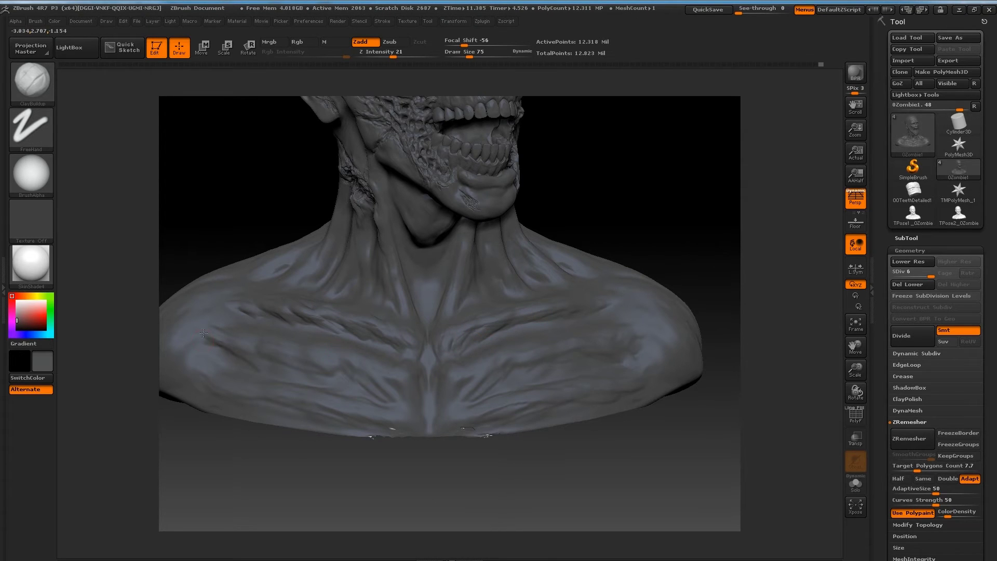
drag(283, 352, 397, 371)
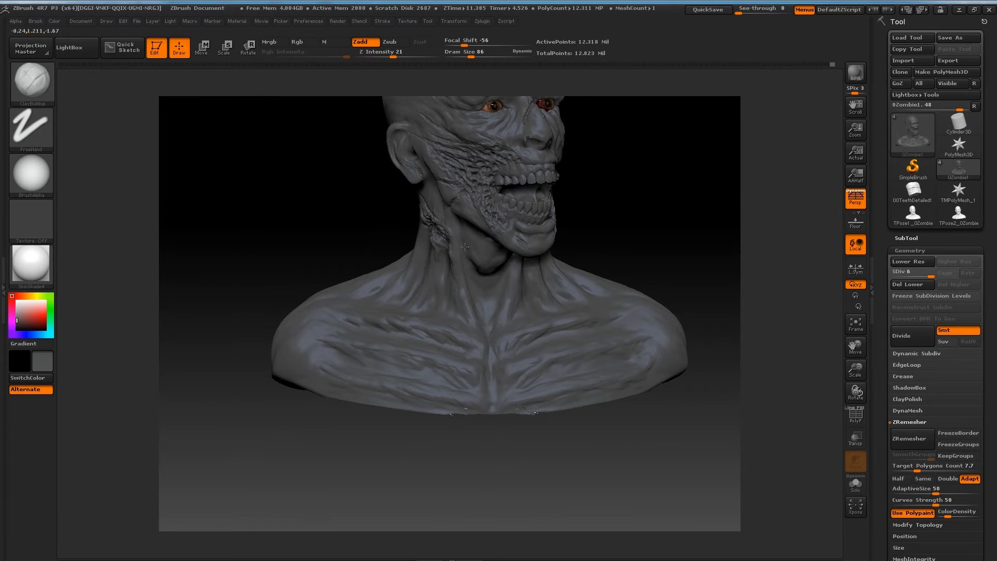
Frame the whole bust and rotate it to a three-quarter view
drag(512, 194, 471, 170)
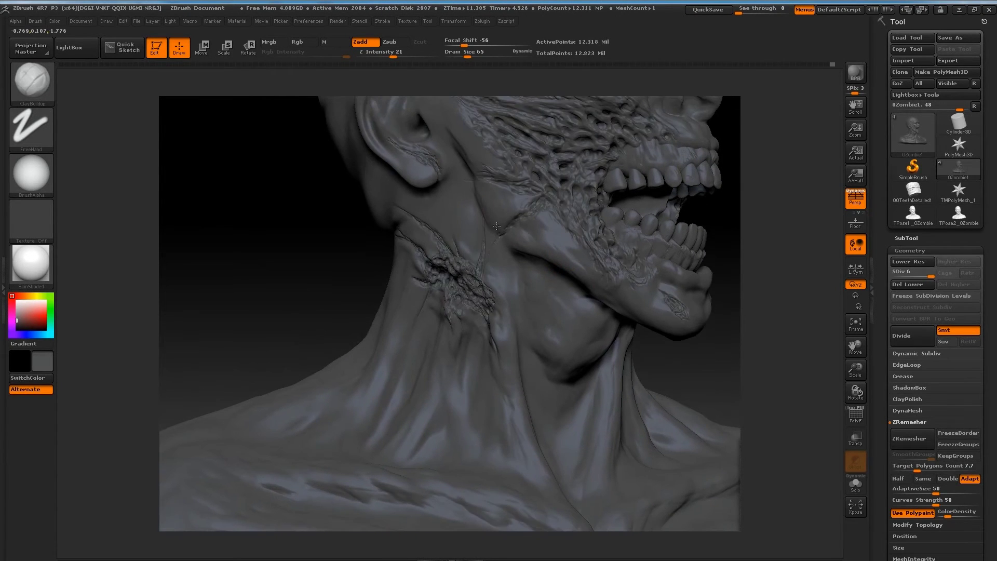
key(f)
drag(345, 283, 350, 330)
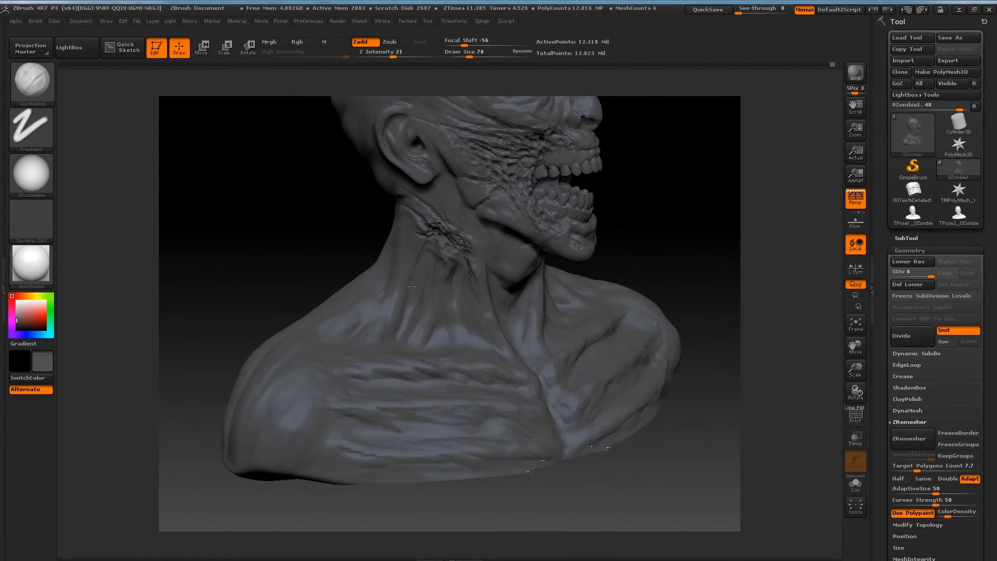
mouse_move(351, 330)
mouse_down()
mouse_move(286, 407)
mouse_move(503, 398)
mouse_up()
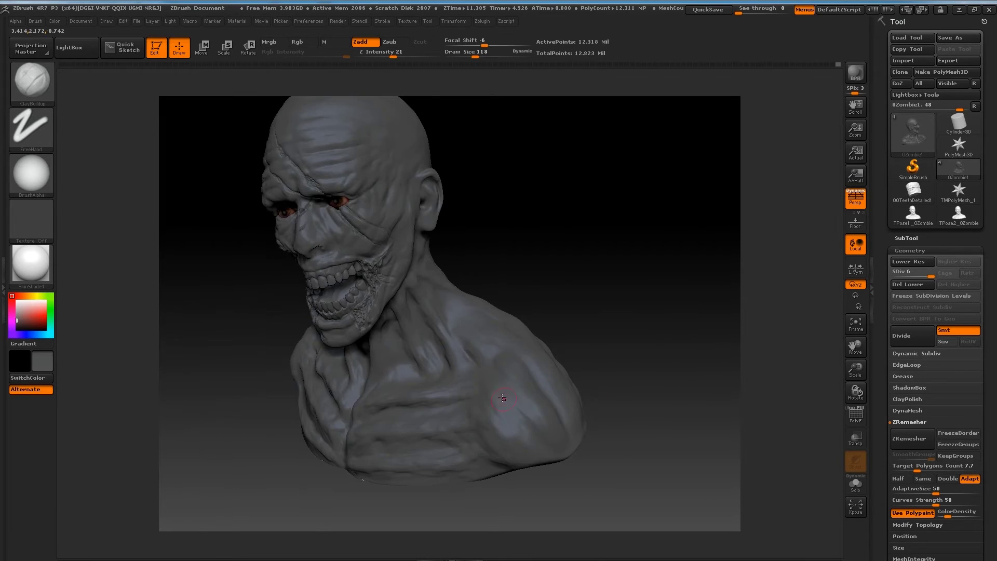
Orbit the bust from side profile around to the back of the head and neck
mouse_move(517, 397)
mouse_down()
mouse_move(465, 284)
mouse_move(534, 214)
mouse_up()
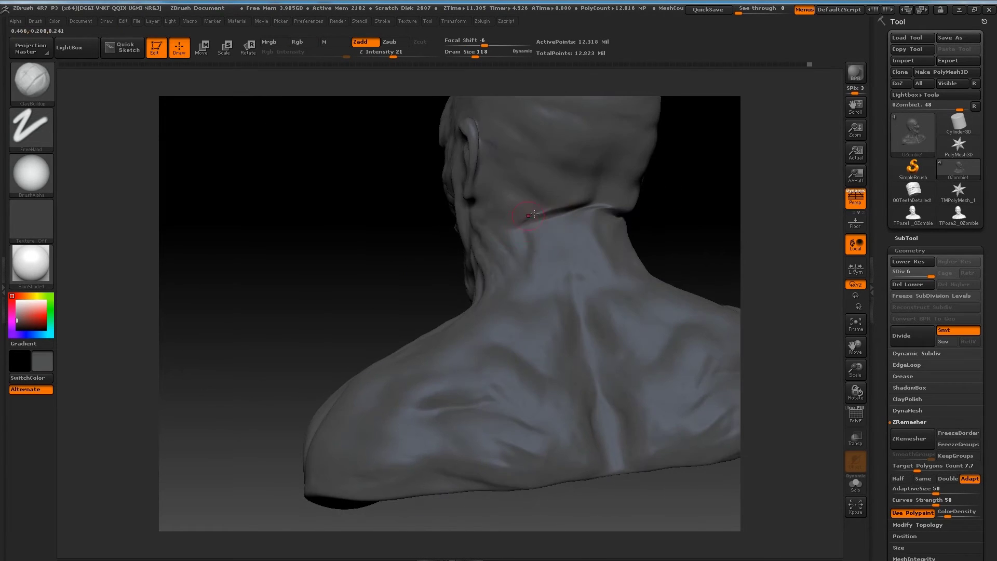
mouse_move(571, 178)
mouse_down()
mouse_move(654, 249)
mouse_move(419, 217)
mouse_move(440, 202)
mouse_move(537, 219)
mouse_up()
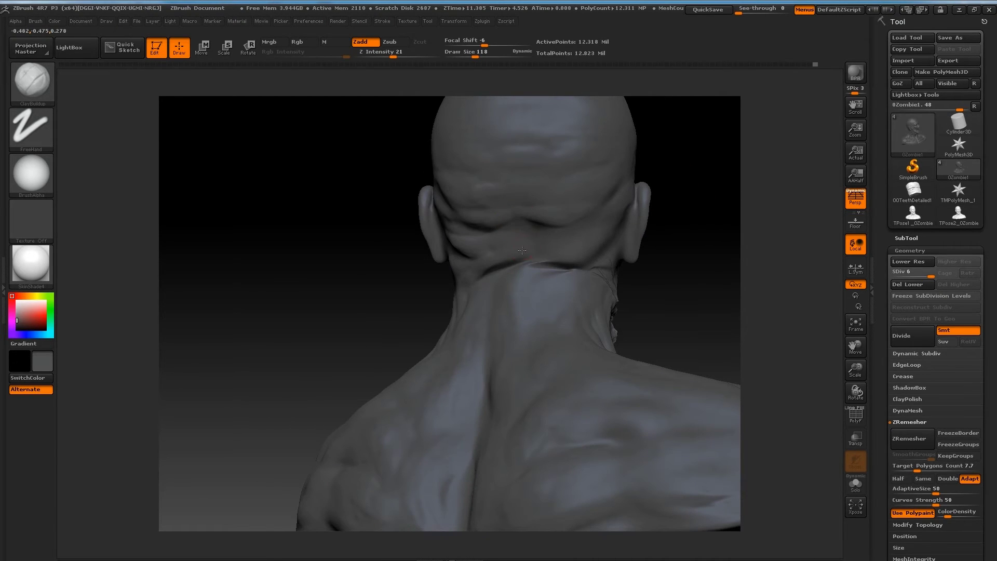
mouse_move(572, 270)
mouse_down()
mouse_move(601, 222)
mouse_move(508, 238)
mouse_move(330, 313)
mouse_up()
mouse_move(421, 301)
mouse_down()
mouse_move(311, 294)
mouse_move(500, 308)
mouse_move(349, 330)
mouse_up()
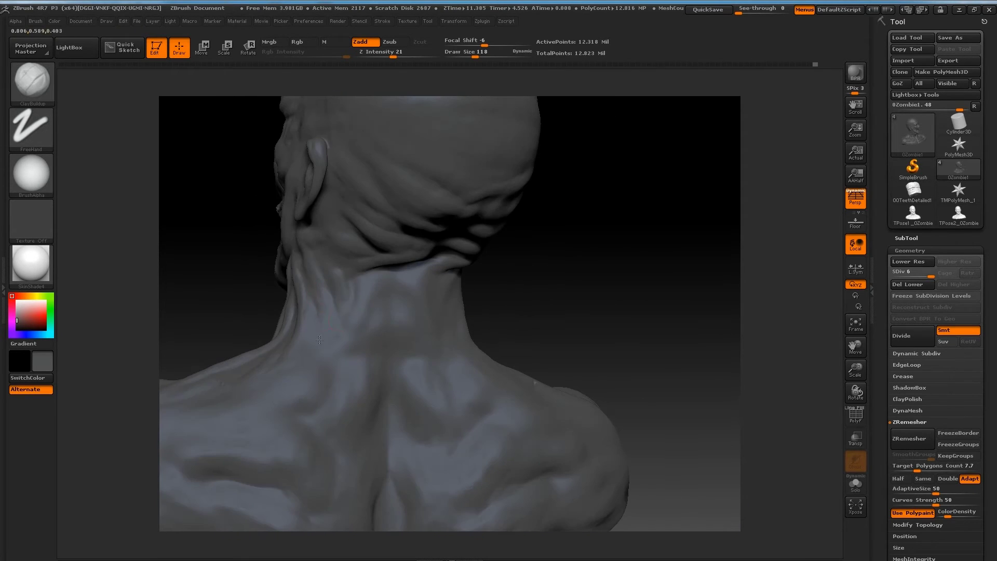
drag(378, 284, 402, 283)
key(f)
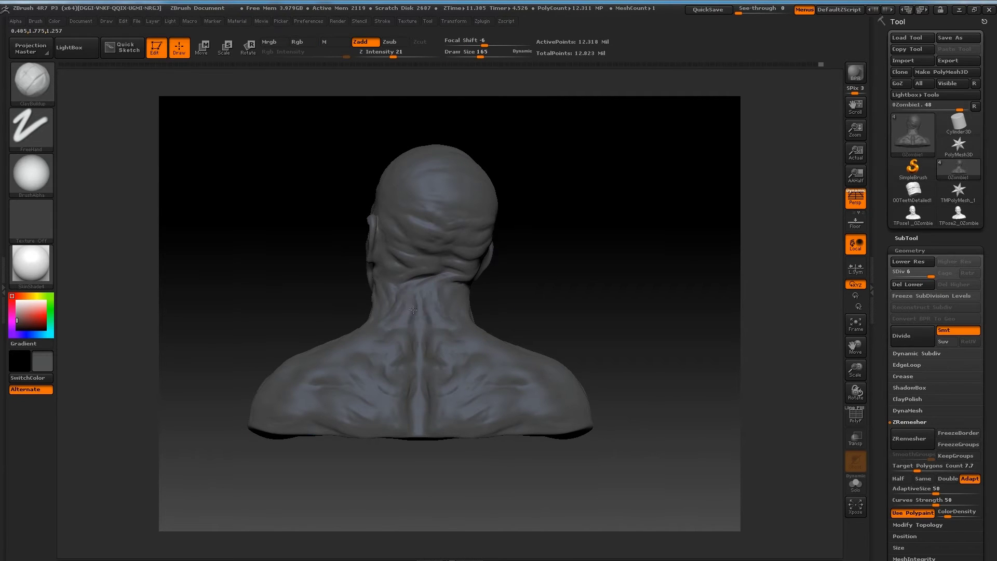
Rotate over the back of the head and scalp around to a close-up of the face
drag(398, 411, 312, 413)
drag(338, 447, 319, 371)
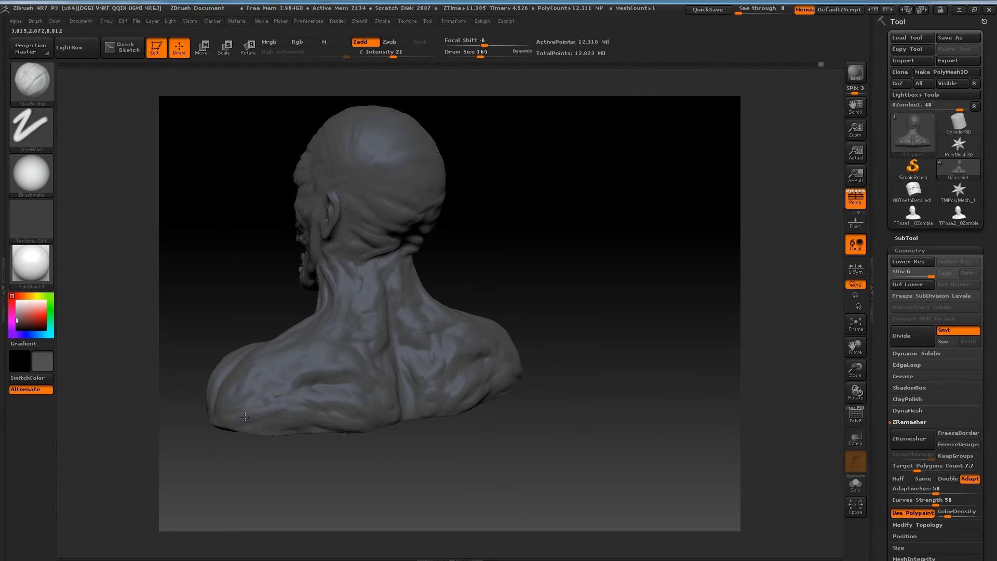
shift+drag(273, 438, 484, 256)
alt+right_drag(370, 424, 415, 311)
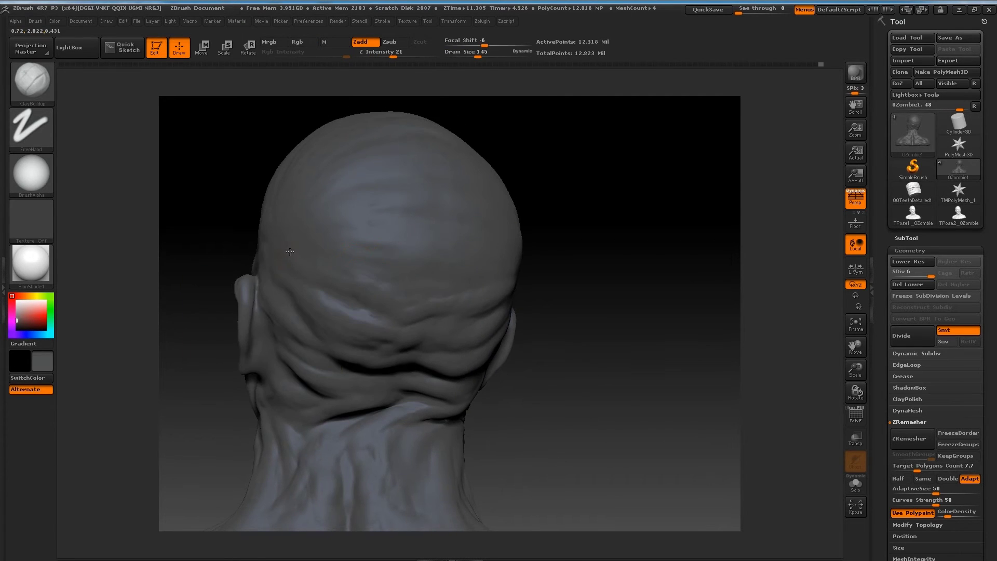
mouse_move(468, 286)
alt+right_down()
mouse_move(492, 267)
mouse_move(342, 389)
alt+right_up()
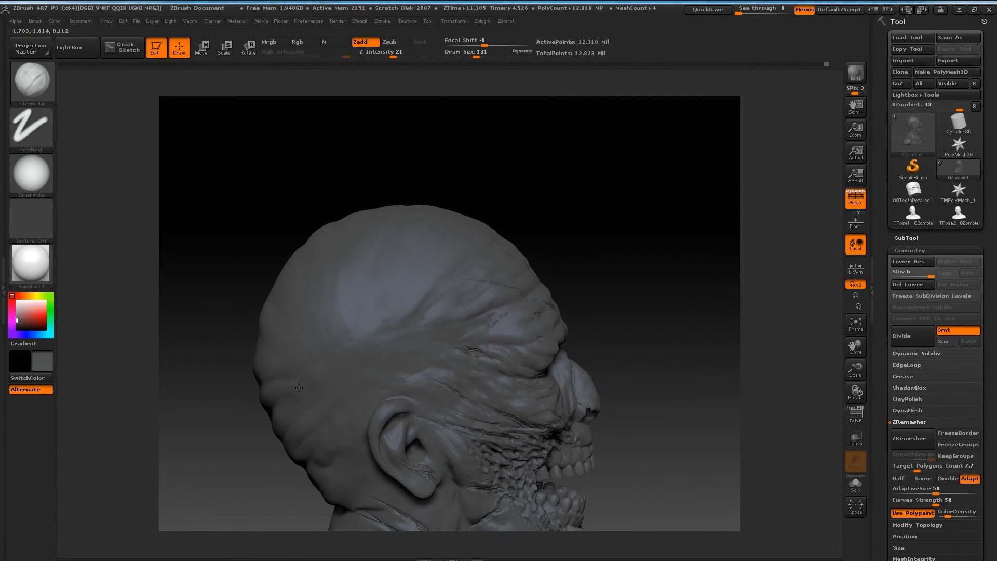
mouse_move(391, 328)
right_down()
mouse_move(430, 347)
mouse_move(554, 279)
right_up()
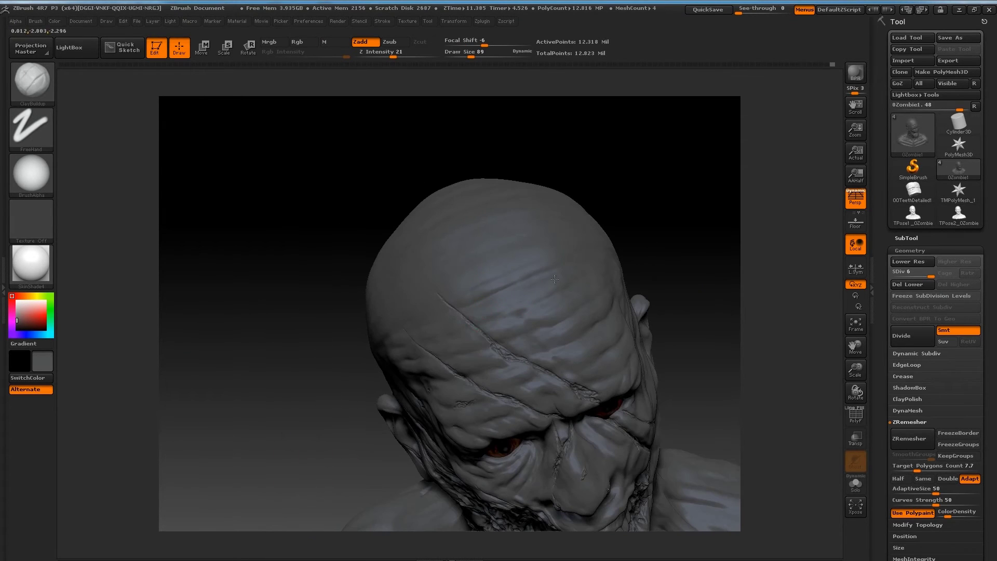
mouse_move(615, 272)
right_down()
mouse_move(452, 383)
mouse_move(251, 200)
mouse_move(508, 274)
mouse_move(410, 248)
mouse_move(421, 224)
mouse_move(585, 291)
mouse_move(483, 325)
mouse_move(493, 302)
mouse_move(402, 252)
right_up()
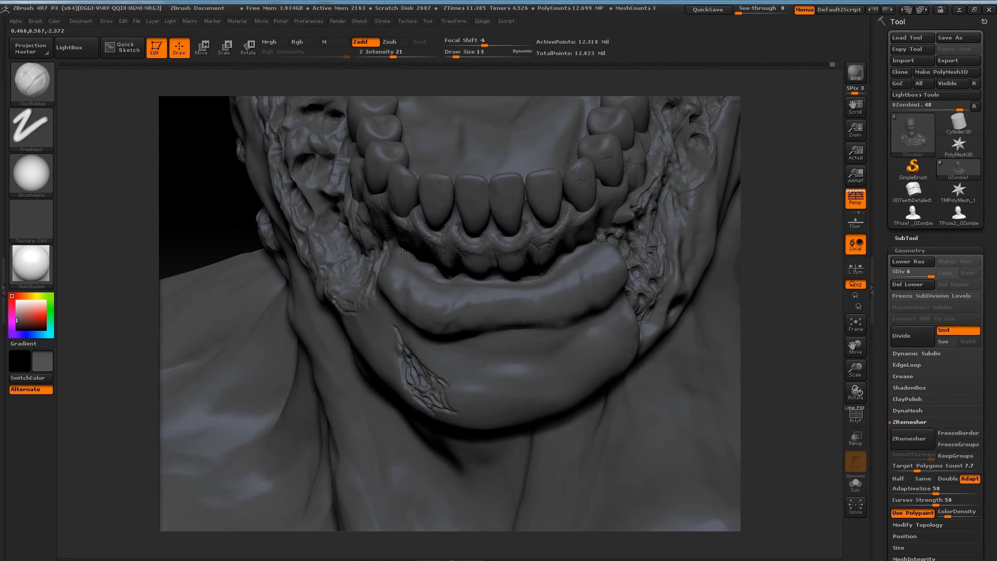
Bring up the brush picker and orbit around the jaw and lower lip
key(b)
right_drag(456, 245, 390, 338)
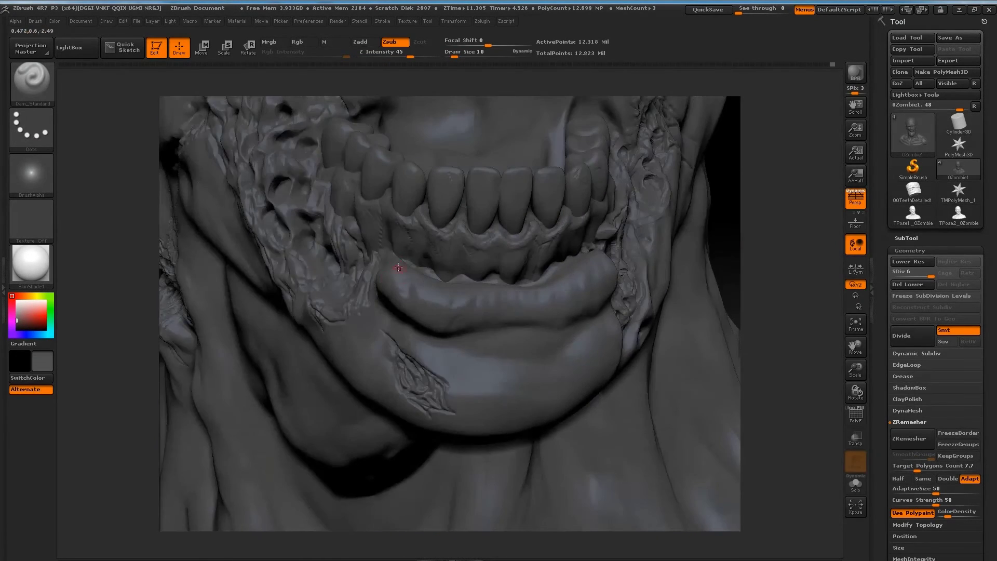
key(f)
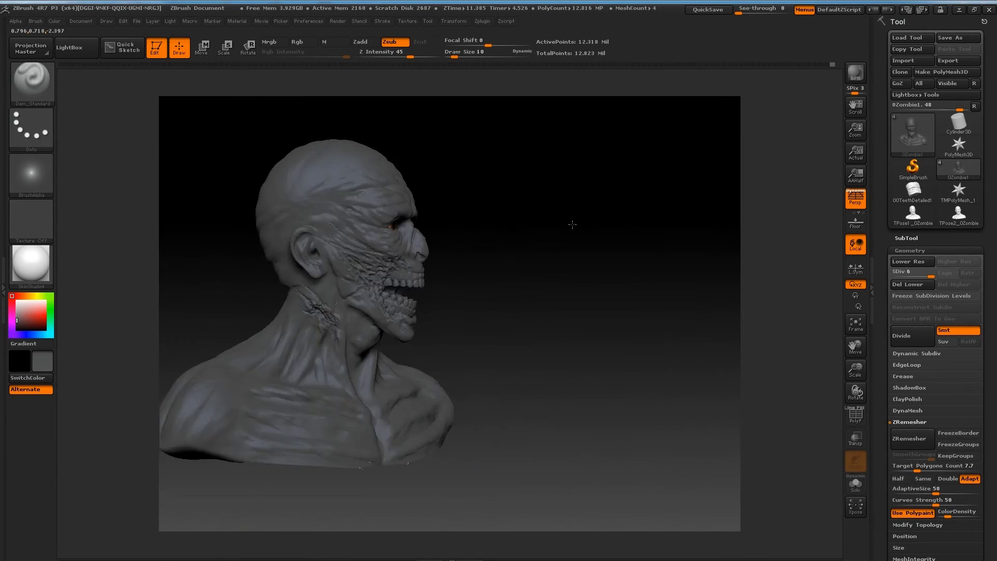
mouse_move(552, 227)
right_down()
mouse_move(442, 281)
mouse_move(388, 323)
mouse_move(639, 274)
right_up()
key(v)
Switch to the Move brush, then back to ClayBuildup, and turn the bust to face left
key(b)
key(m)
key(v)
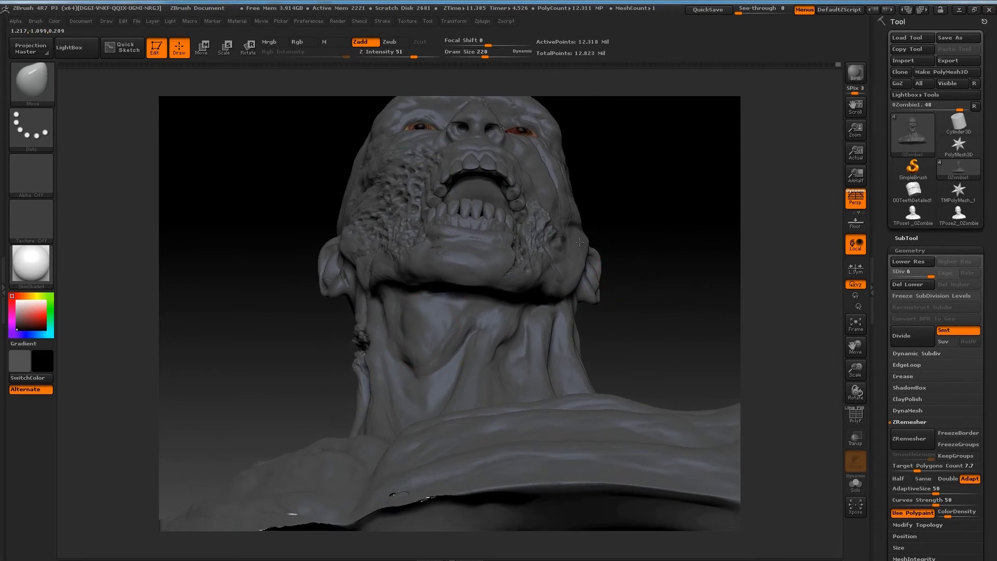
key(f)
key(b)
key(c)
key(b)
right_drag(501, 296, 351, 374)
key(space)
drag(352, 374, 353, 384)
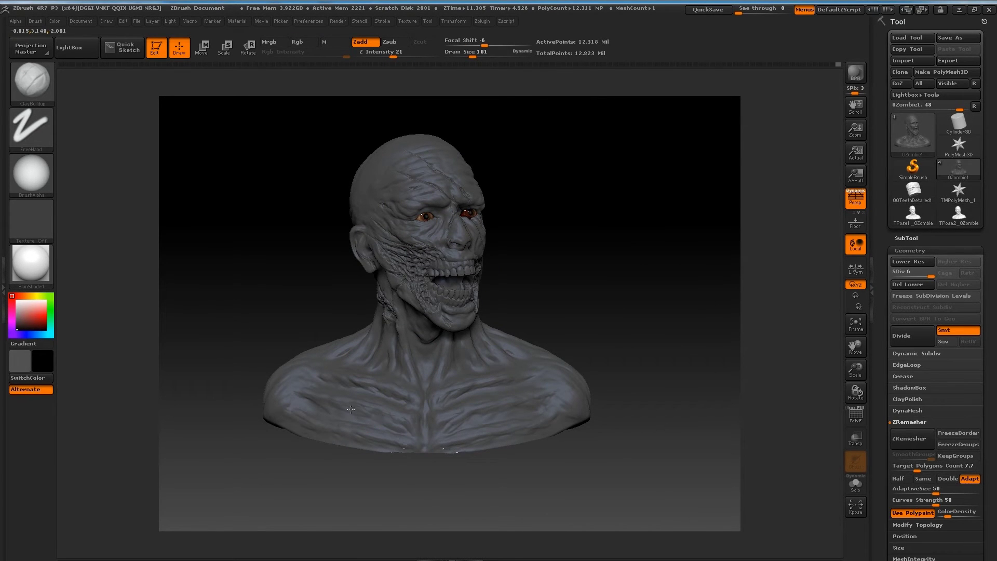
mouse_move(591, 323)
right_down()
mouse_move(489, 316)
mouse_move(524, 340)
mouse_move(538, 311)
mouse_move(519, 245)
mouse_move(544, 250)
mouse_move(438, 265)
mouse_move(591, 268)
right_up()
Save over 0Zombie1.ZTL and zoom in close on the right eye
key(ctrl+s)
key(Return)
mouse_move(551, 279)
right_down()
mouse_move(311, 378)
mouse_move(566, 241)
mouse_move(595, 278)
mouse_move(564, 278)
mouse_move(519, 234)
mouse_move(373, 316)
right_up()
key(space)
drag(395, 255, 364, 255)
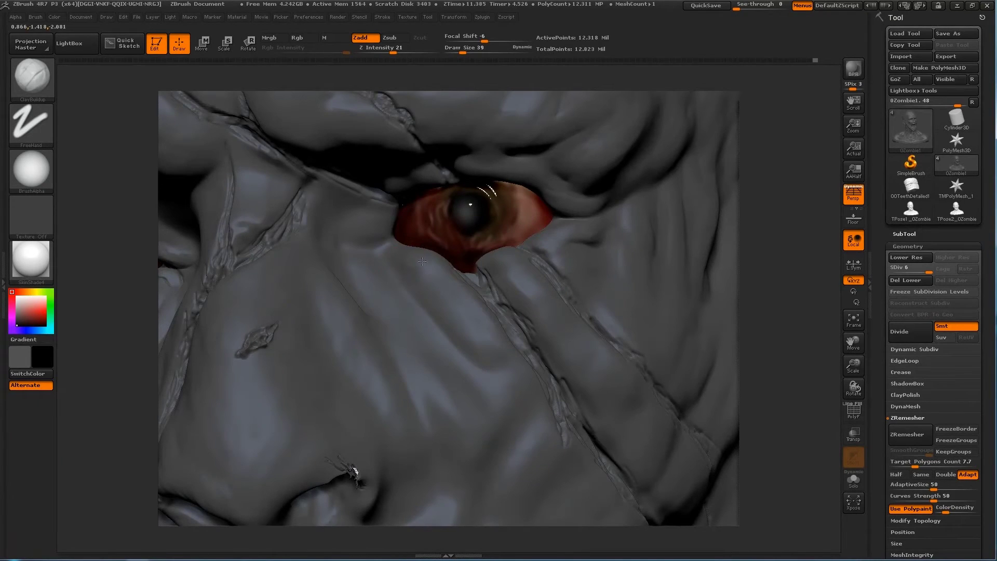
Carve creases around the right eye with Dam_Standard Zsub at size 7
right_drag(357, 216, 363, 221)
key(bracketleft)
key(b)
key(d)
key(s)
key(space)
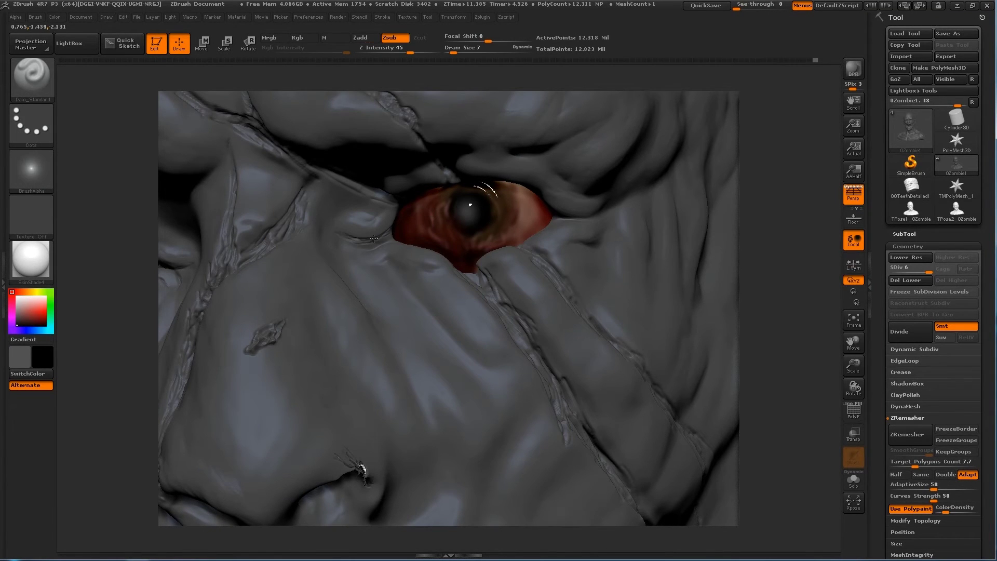
mouse_move(395, 260)
alt+right_down()
mouse_move(395, 225)
mouse_move(634, 163)
alt+right_up()
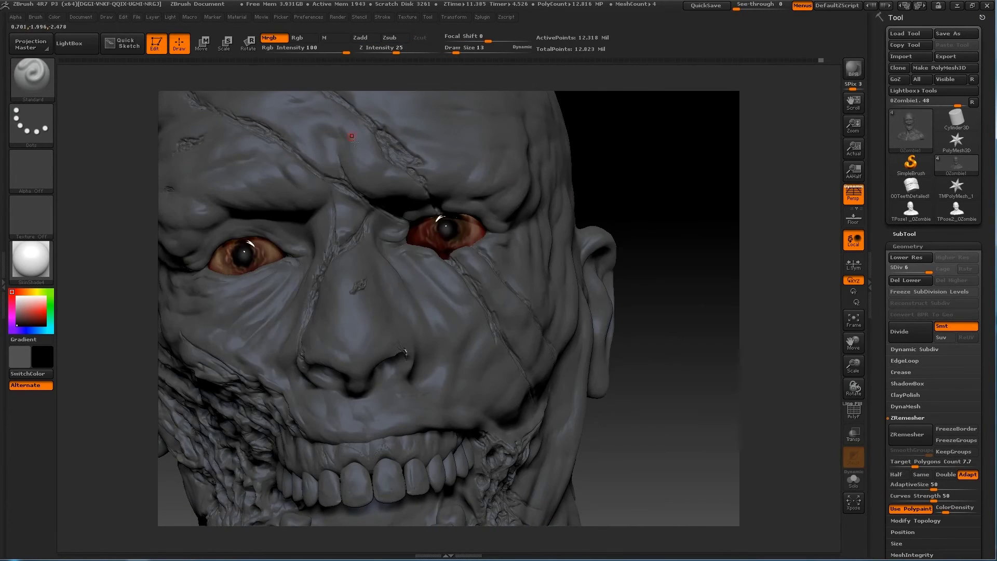
Import 4txt from the 00Text folder as the brush alpha, with MidValue 33 and DragRect stroke
click(46, 173)
click(90, 361)
click(43, 93)
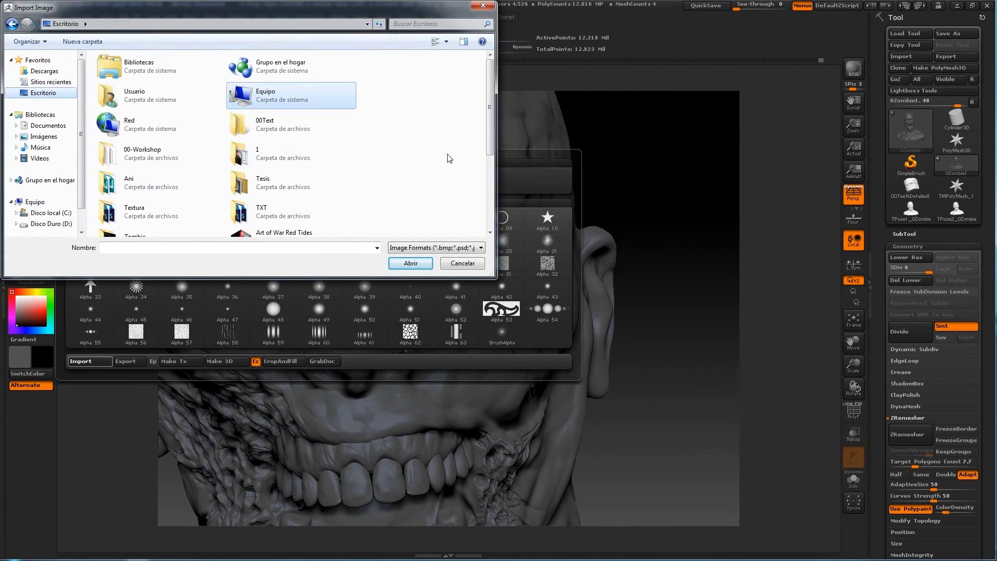
double_click(450, 155)
click(122, 80)
click(291, 99)
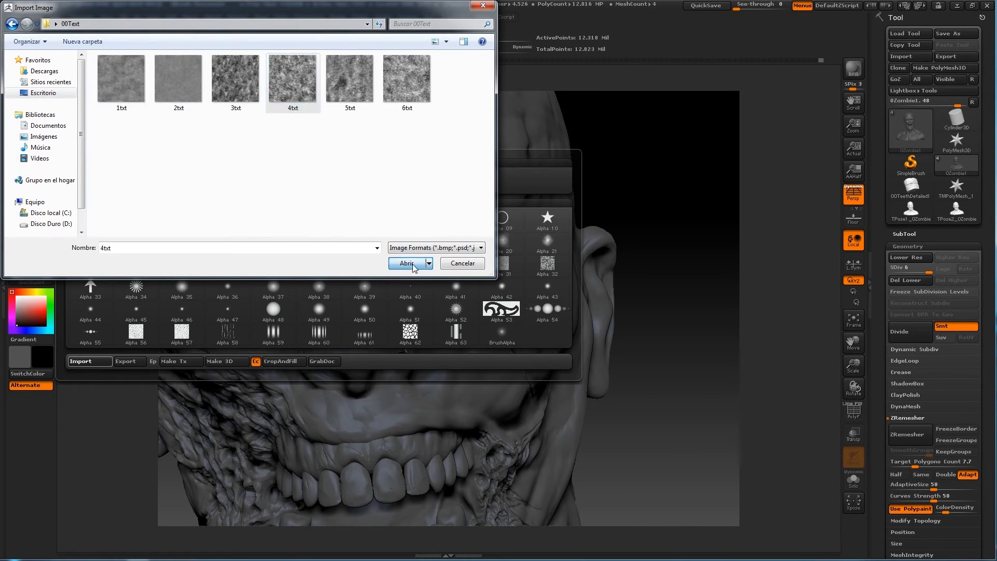
click(406, 264)
click(16, 17)
drag(59, 244, 88, 250)
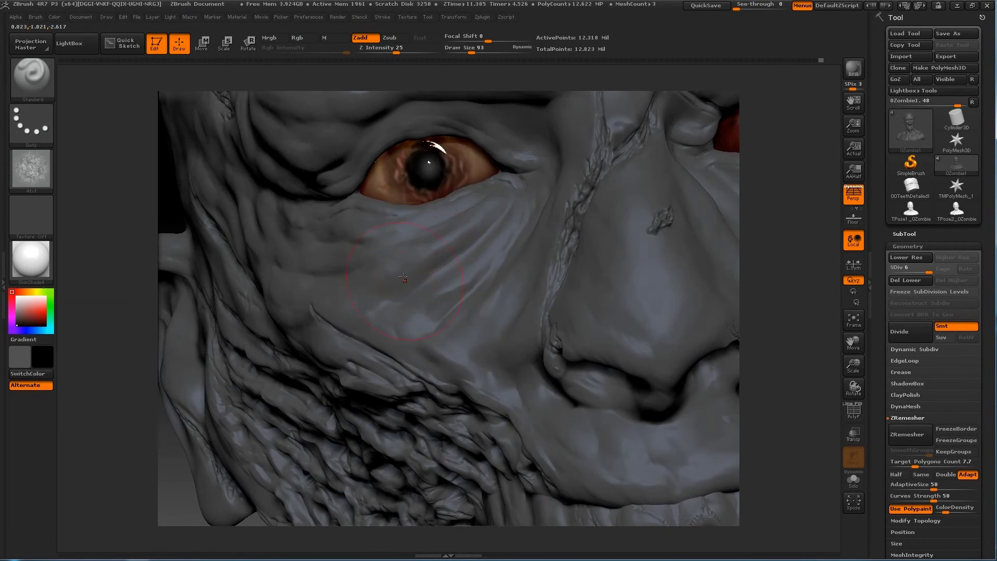
click(31, 121)
Enlarge the brush and stamp 4txt pore texture onto the cheek below the eye
click(133, 129)
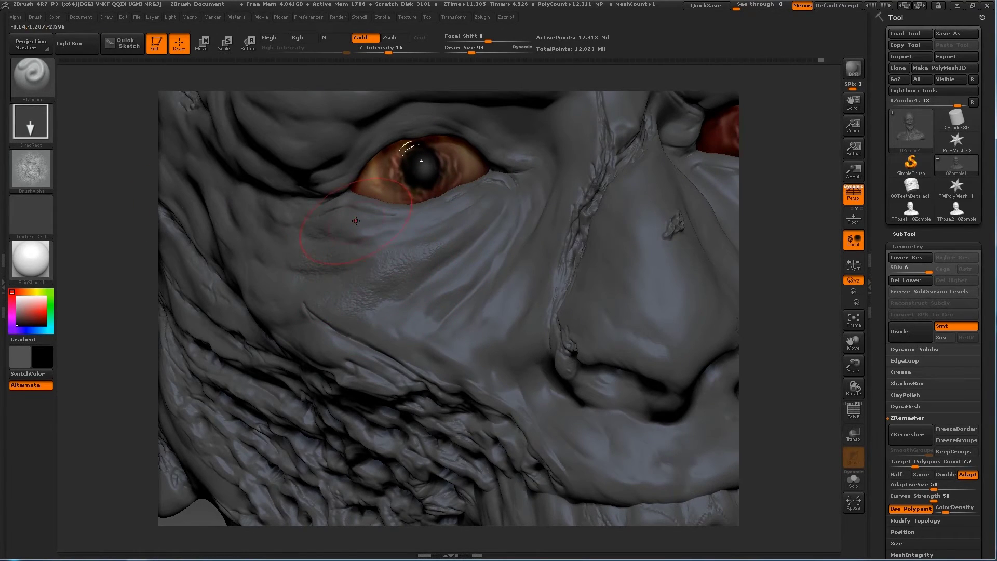
drag(374, 246, 382, 245)
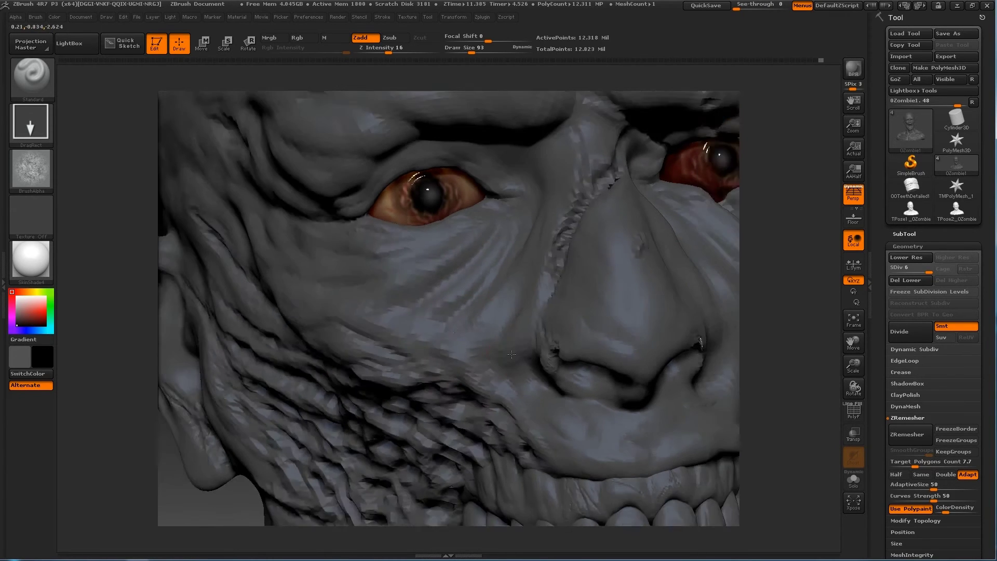
drag(512, 354, 417, 356)
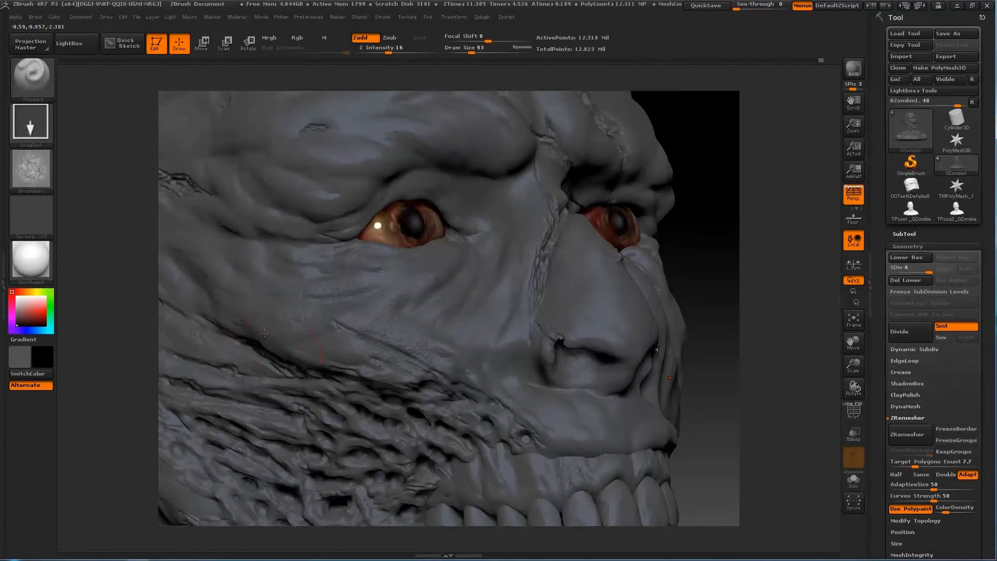
drag(297, 259, 432, 274)
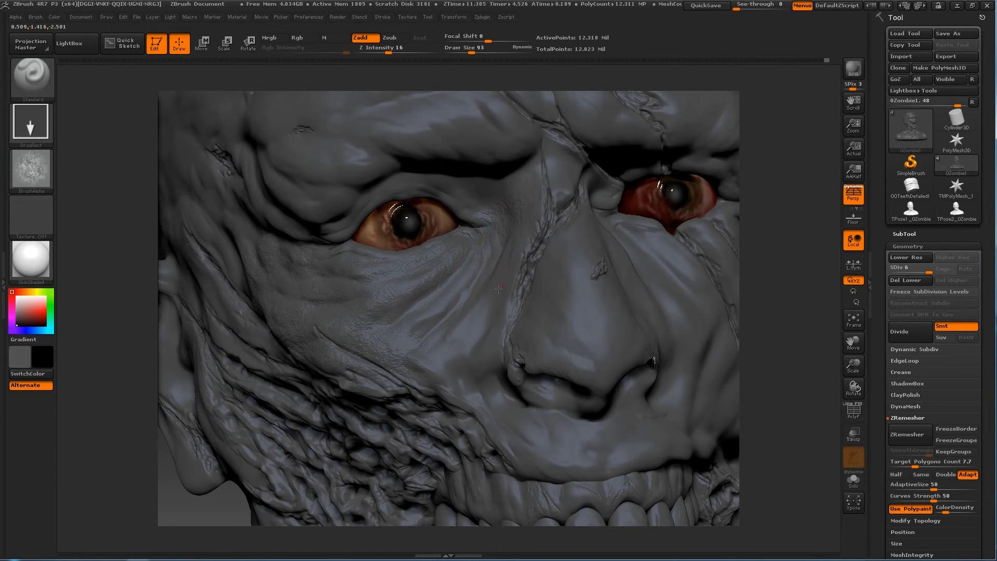
Orbit and zoom around the eyes, nose, teeth and side of the head to review the texture
mouse_move(812, 356)
mouse_down()
mouse_move(668, 285)
mouse_move(442, 373)
mouse_up()
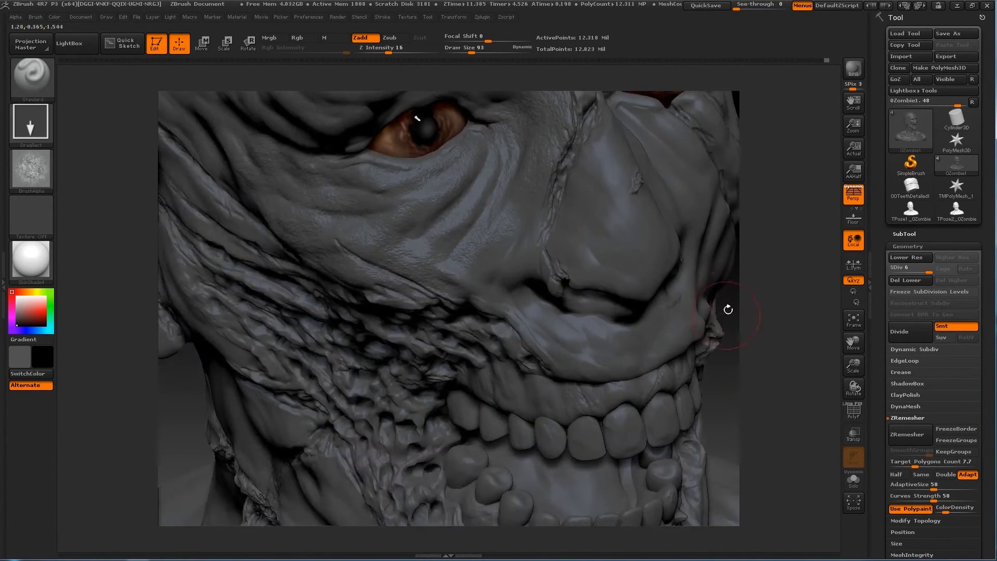
mouse_move(726, 307)
mouse_down()
mouse_move(508, 279)
mouse_move(512, 308)
mouse_up()
drag(600, 346, 405, 267)
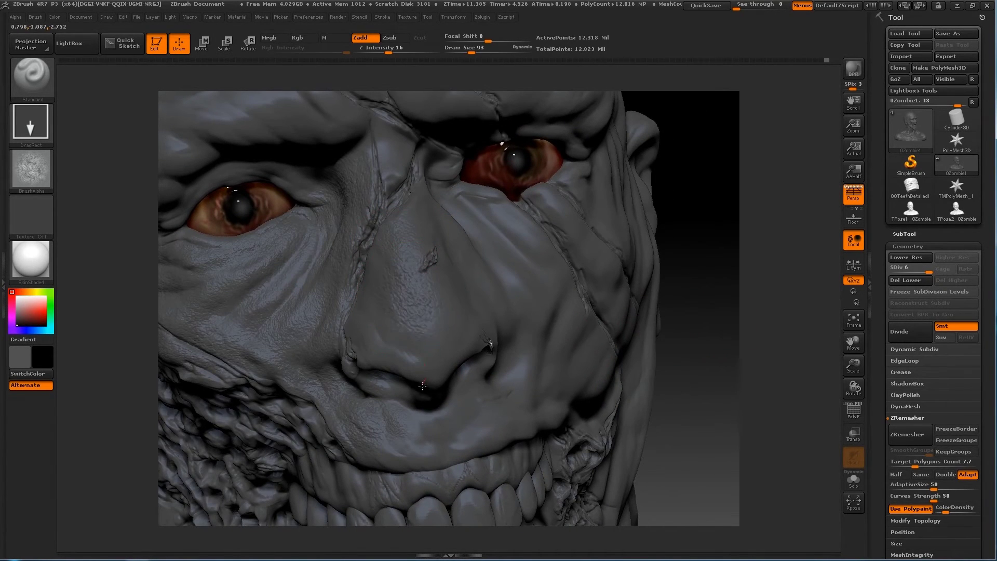
drag(424, 338, 480, 358)
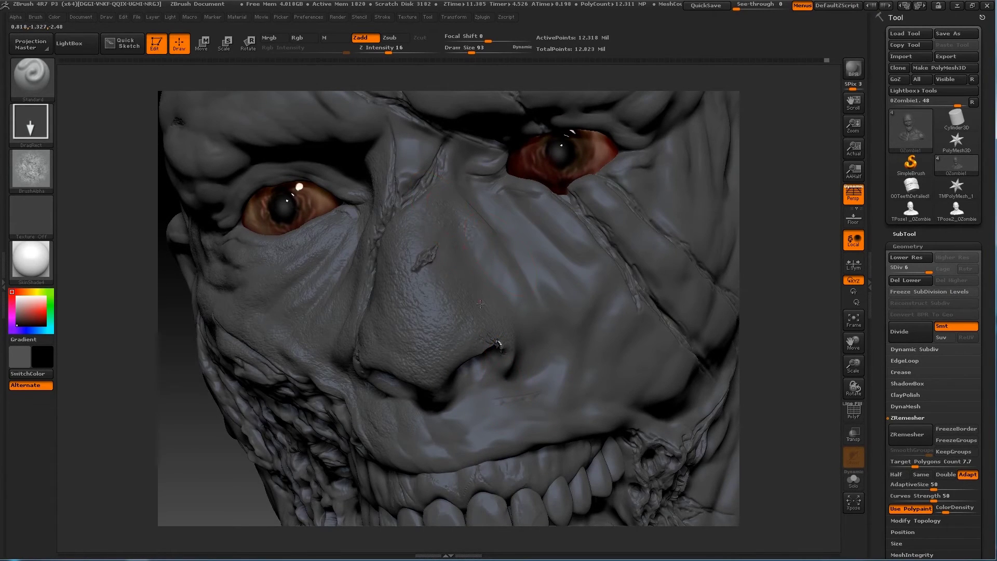
drag(480, 303, 425, 307)
drag(447, 270, 443, 351)
mouse_move(583, 381)
mouse_down()
mouse_move(618, 358)
mouse_move(483, 282)
mouse_move(646, 338)
mouse_move(527, 347)
mouse_up()
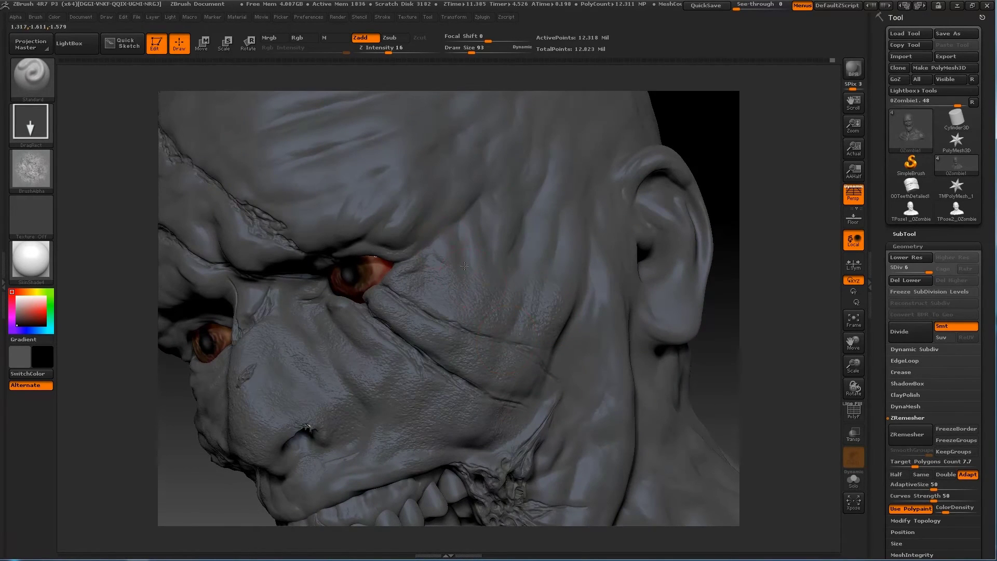
drag(551, 246, 391, 305)
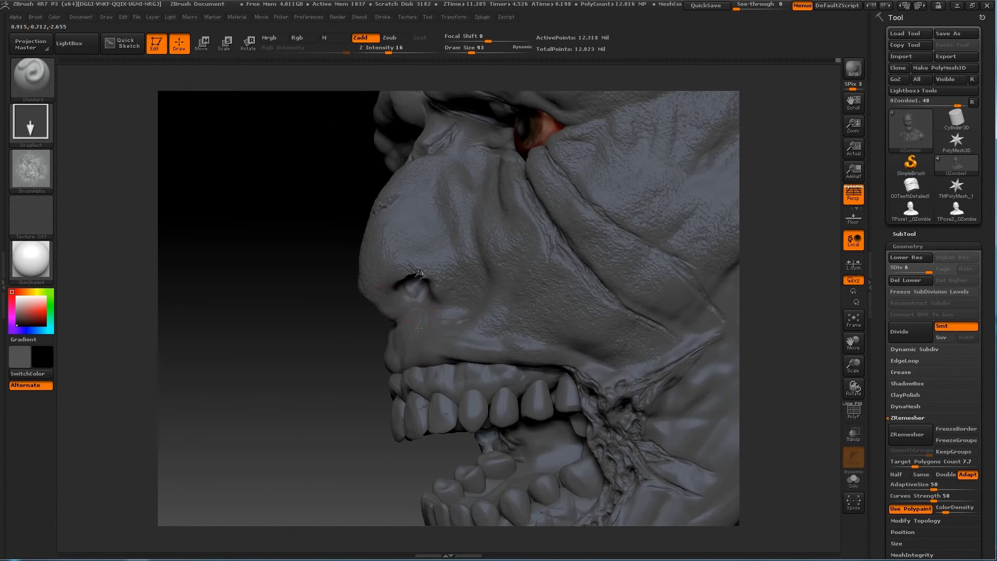
mouse_move(465, 331)
mouse_down()
mouse_move(556, 348)
mouse_move(561, 260)
mouse_up()
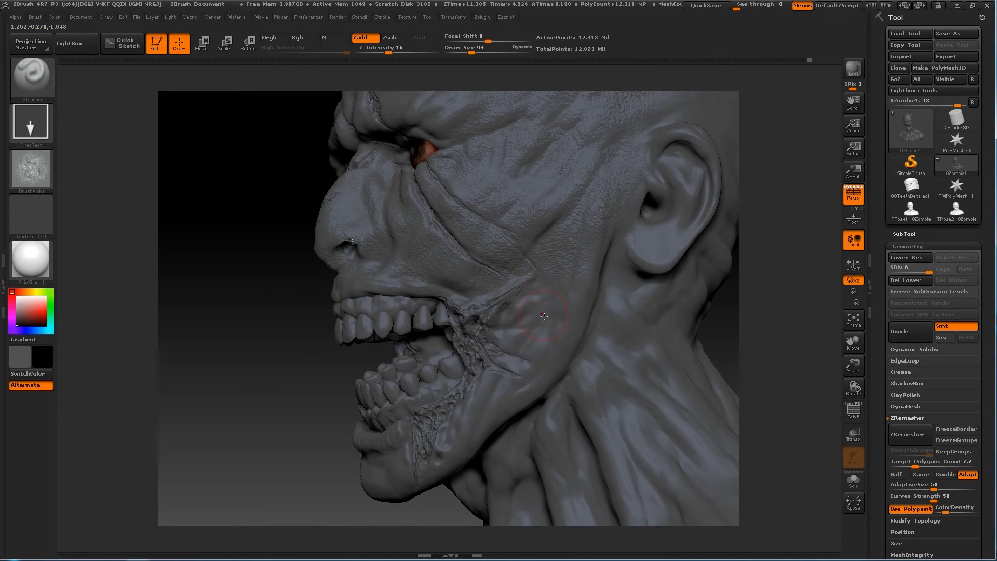
mouse_move(554, 317)
mouse_down()
mouse_move(223, 385)
mouse_move(344, 183)
mouse_up()
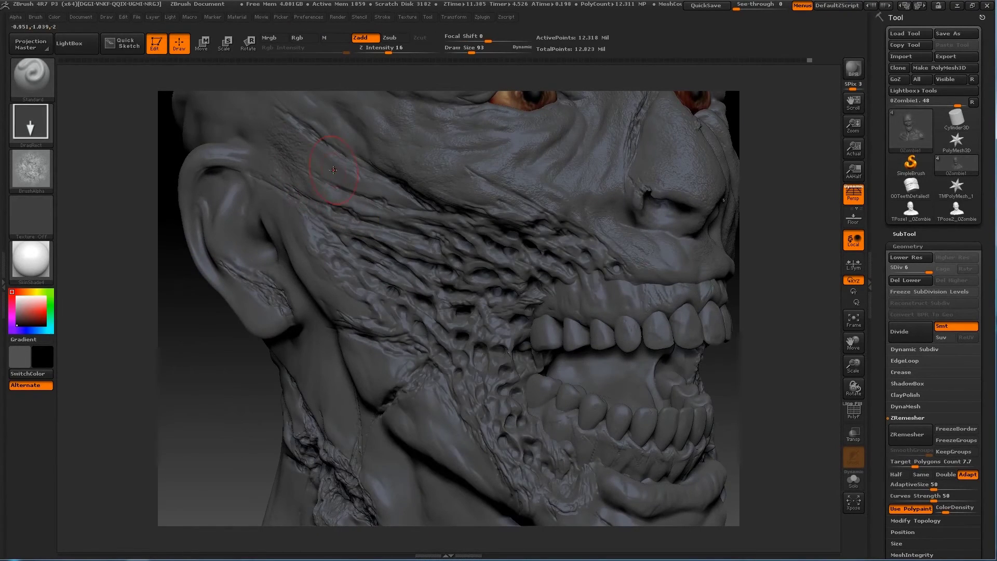
drag(427, 250, 348, 152)
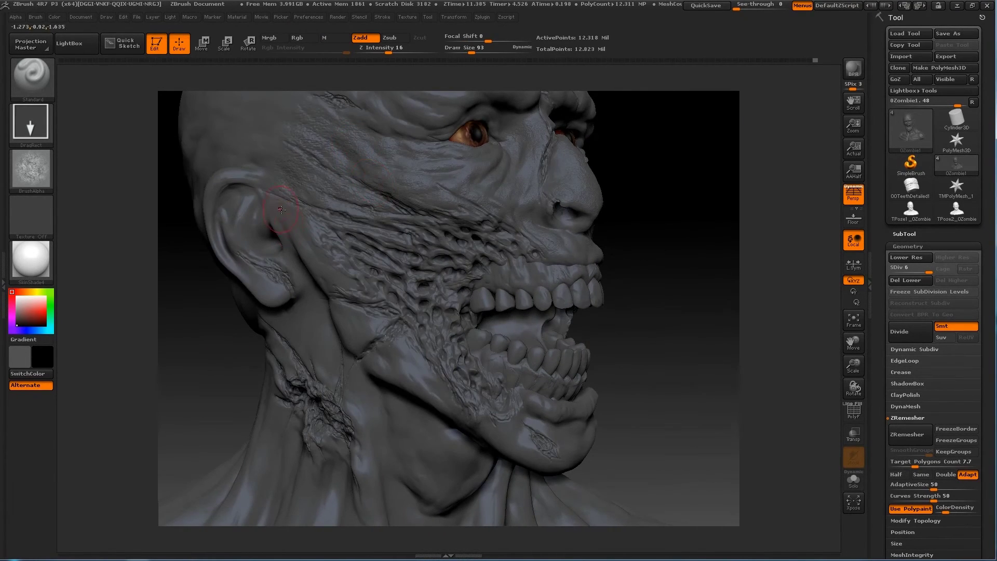
drag(307, 171, 576, 171)
click(31, 169)
Import another skin texture image as the brush alpha
click(78, 356)
double_click(232, 78)
click(16, 17)
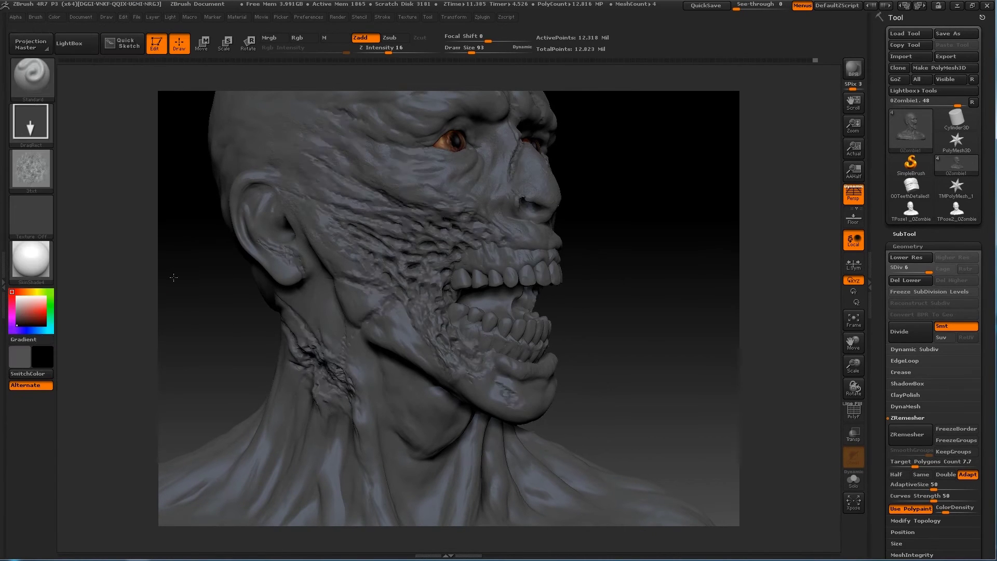
alt+drag(174, 278, 391, 318)
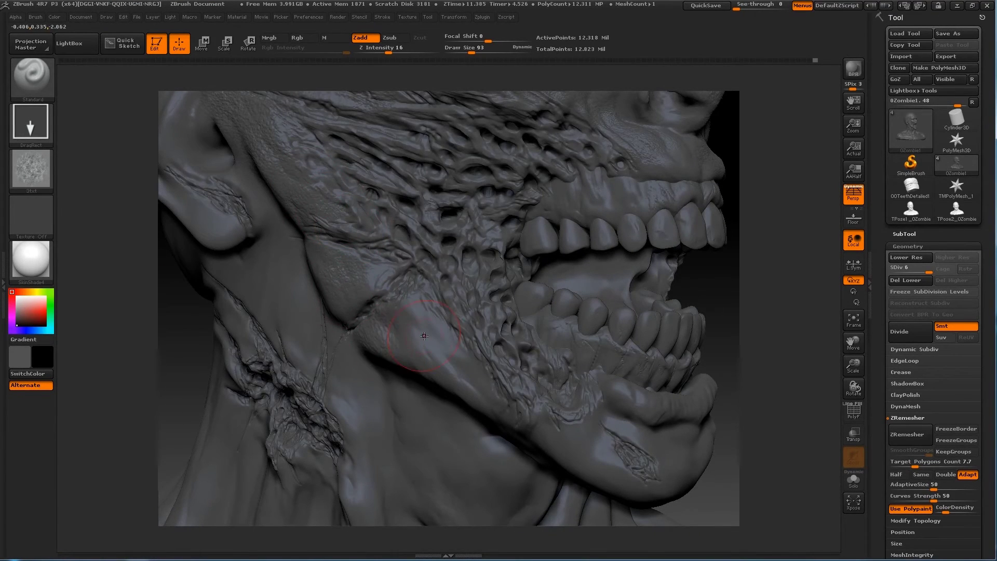
Orbit around the jaw, mouth and neck wound, then frame the whole head
drag(424, 336, 511, 357)
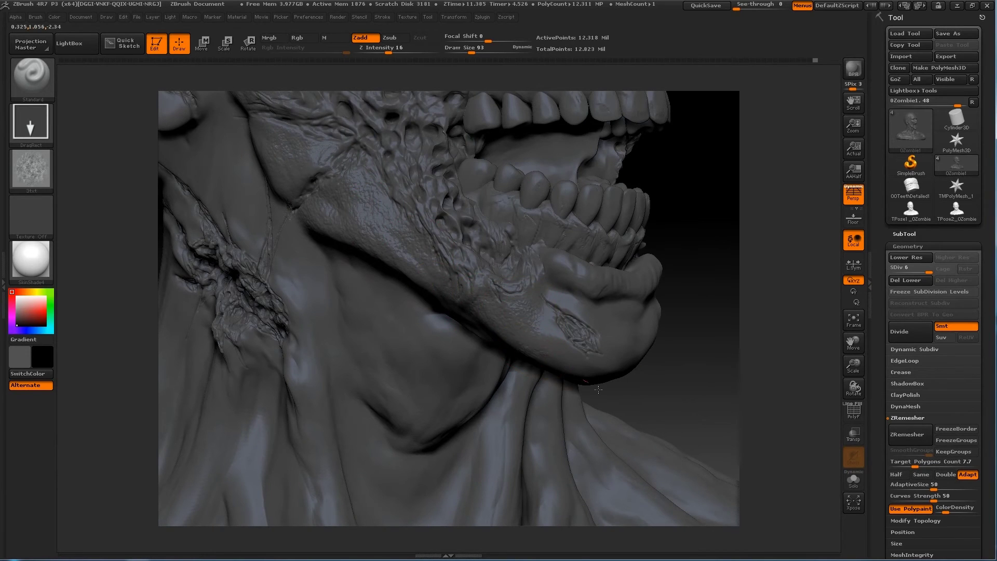
drag(599, 389, 461, 334)
drag(696, 334, 506, 398)
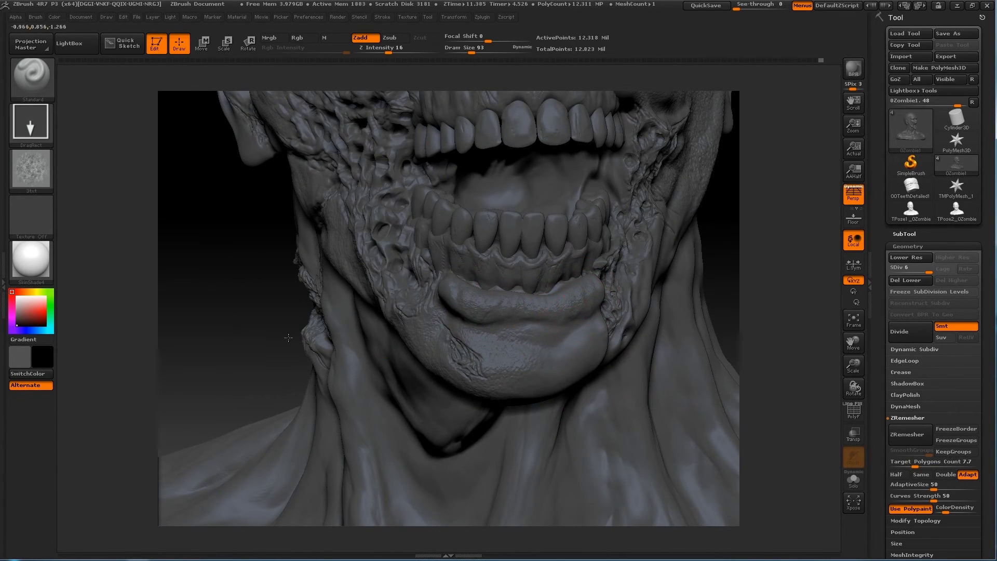
drag(288, 338, 394, 292)
drag(339, 374, 313, 230)
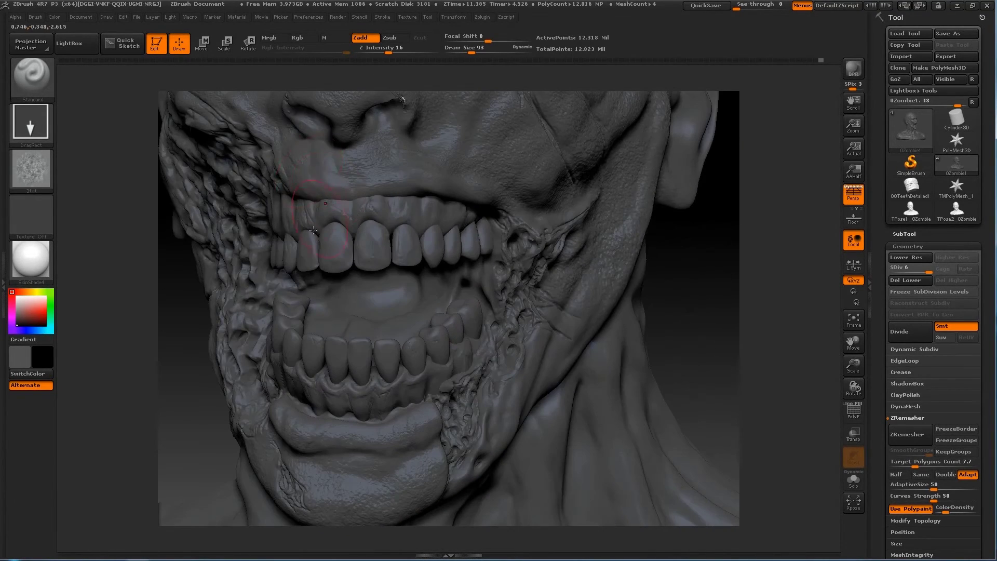
mouse_move(438, 200)
mouse_down()
mouse_move(270, 408)
mouse_move(422, 289)
mouse_move(402, 276)
mouse_move(457, 286)
mouse_move(269, 419)
mouse_move(453, 269)
mouse_move(385, 322)
mouse_move(394, 291)
mouse_move(379, 325)
mouse_move(310, 173)
mouse_up()
key(f)
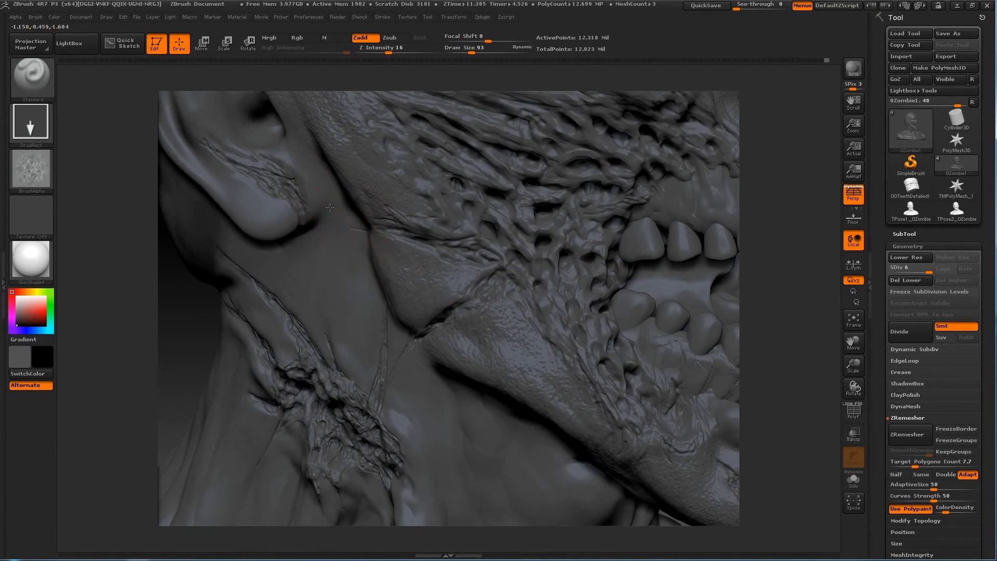
drag(358, 316, 298, 267)
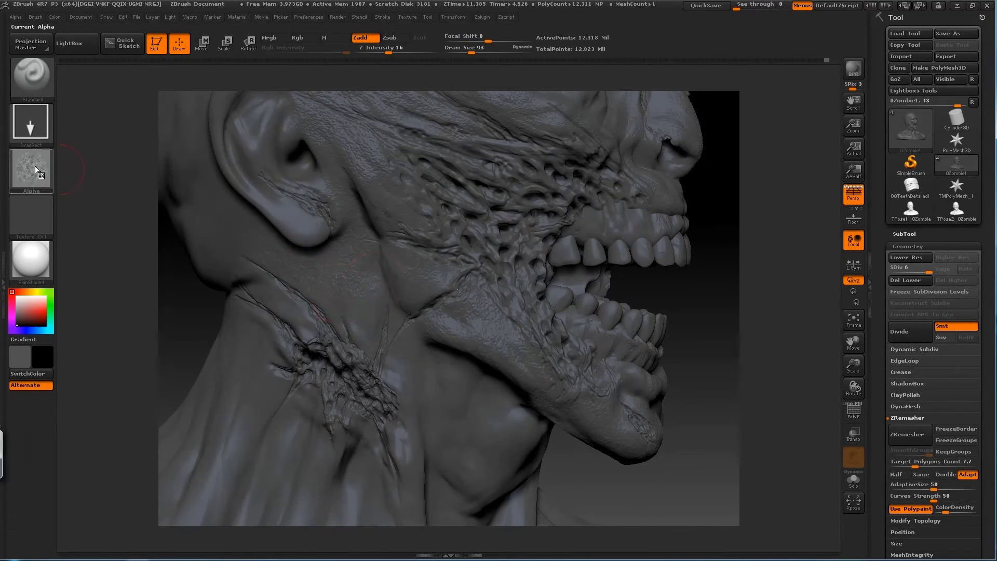
Load the 5txt skin alpha and lower Z Intensity to 12
click(31, 168)
click(351, 83)
click(408, 260)
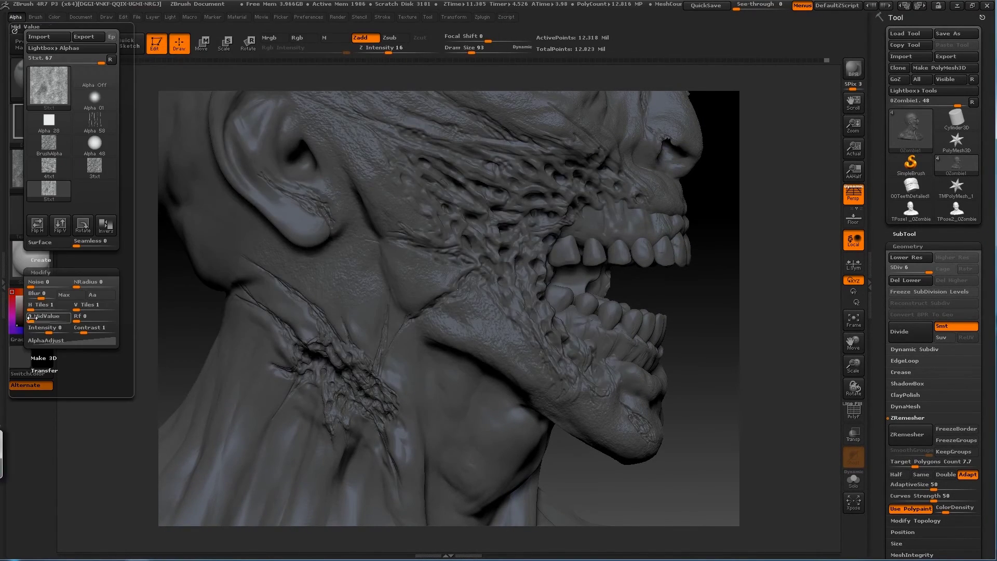
alt+drag(311, 259, 432, 215)
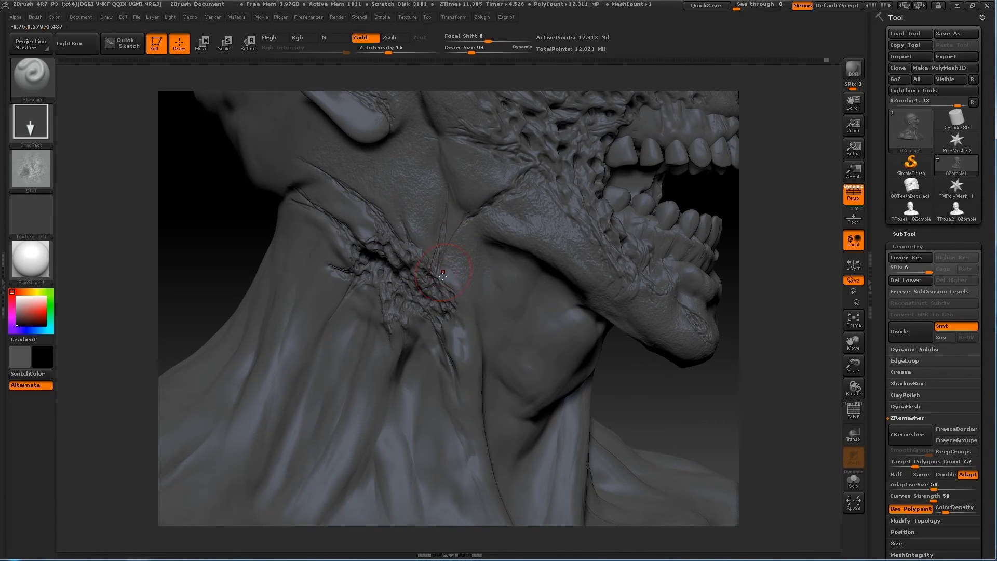
drag(389, 53, 383, 52)
Stamp pore texture near the neck wound and along the side of the neck
alt+drag(400, 353, 400, 279)
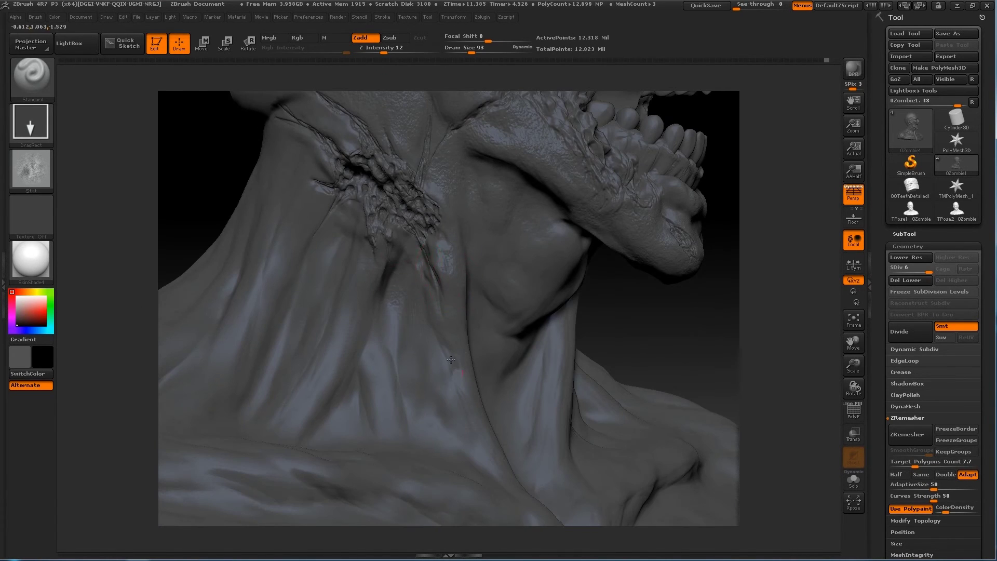
alt+drag(550, 279, 519, 296)
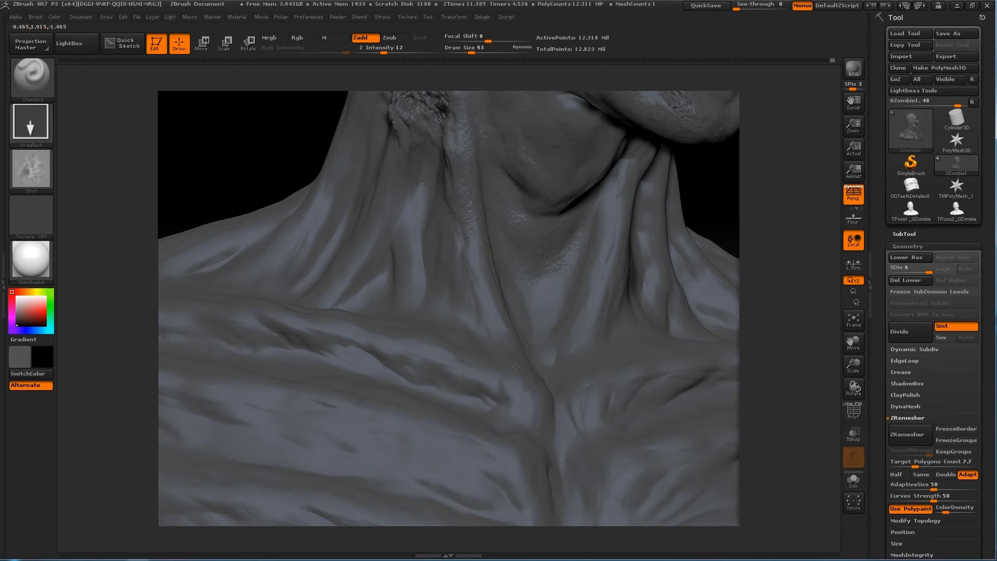
mouse_move(427, 286)
mouse_down()
mouse_move(394, 238)
mouse_move(358, 230)
mouse_move(326, 311)
mouse_move(334, 215)
mouse_move(246, 364)
mouse_up()
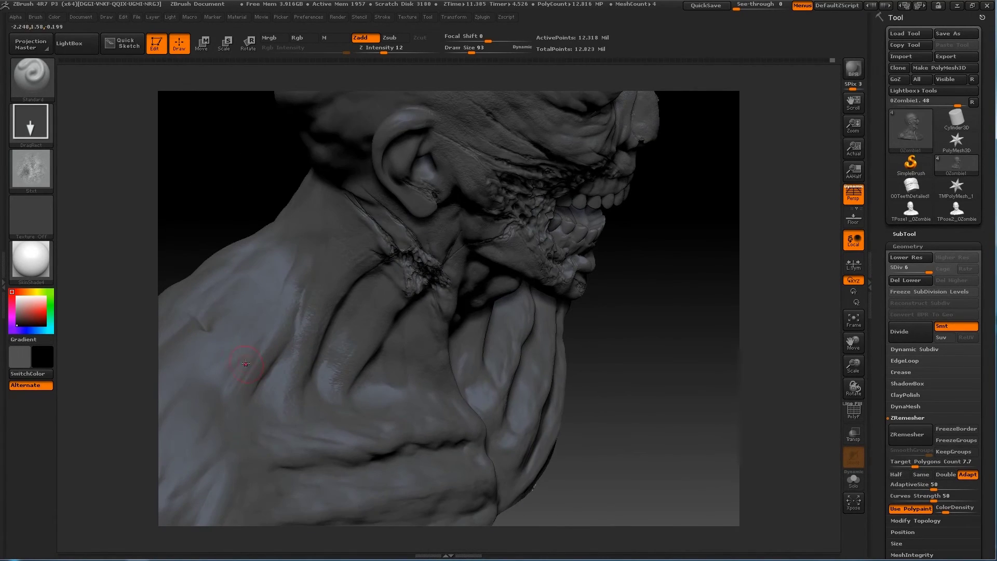
mouse_move(289, 298)
mouse_down()
mouse_move(283, 381)
mouse_move(397, 374)
mouse_move(281, 333)
mouse_up()
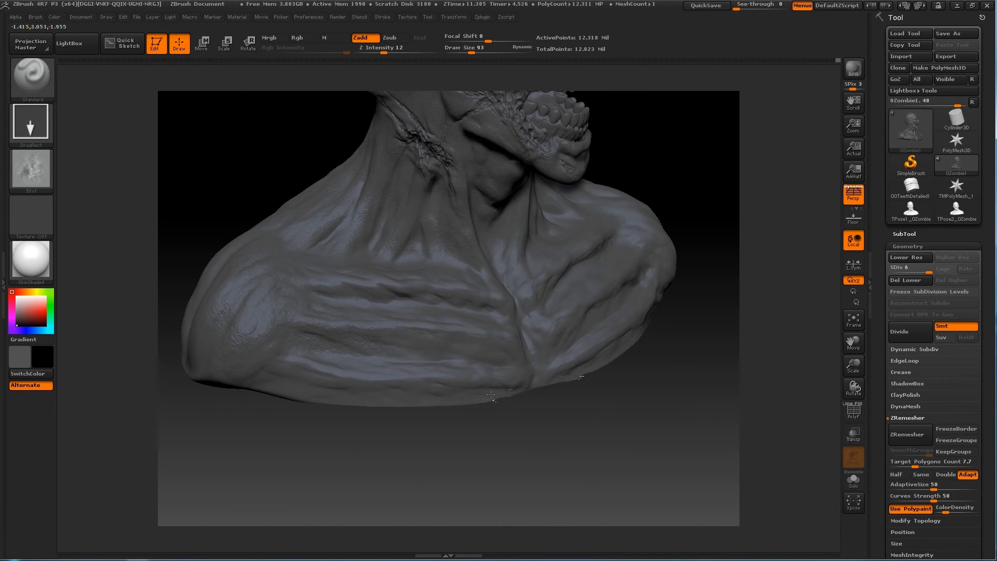
drag(440, 393, 331, 339)
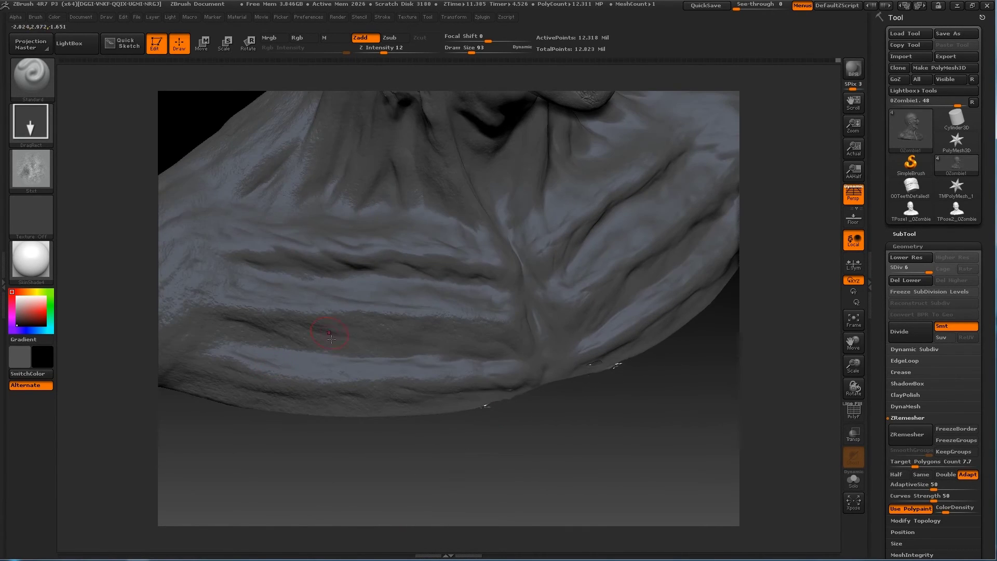
Add pore texture across the collarbone, chest, shoulder and back of the shoulder
drag(467, 304, 362, 313)
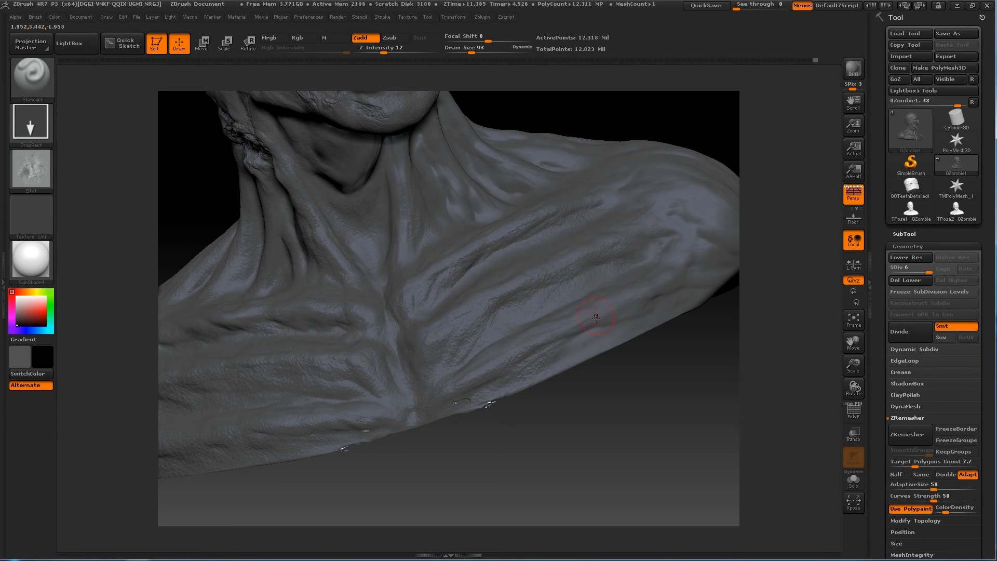
mouse_move(651, 320)
mouse_down()
mouse_move(494, 296)
mouse_move(377, 365)
mouse_up()
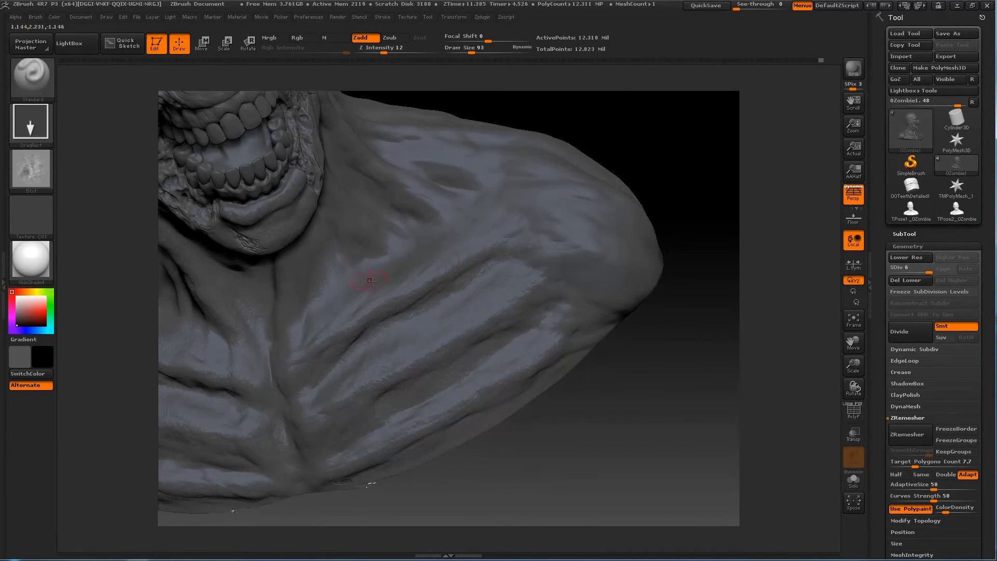
drag(378, 279, 187, 268)
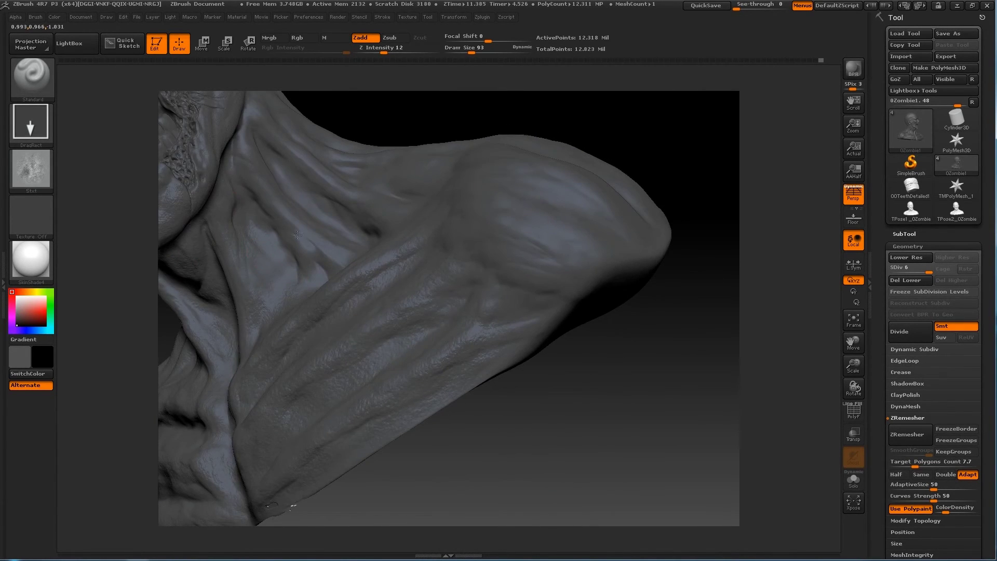
drag(255, 163, 339, 280)
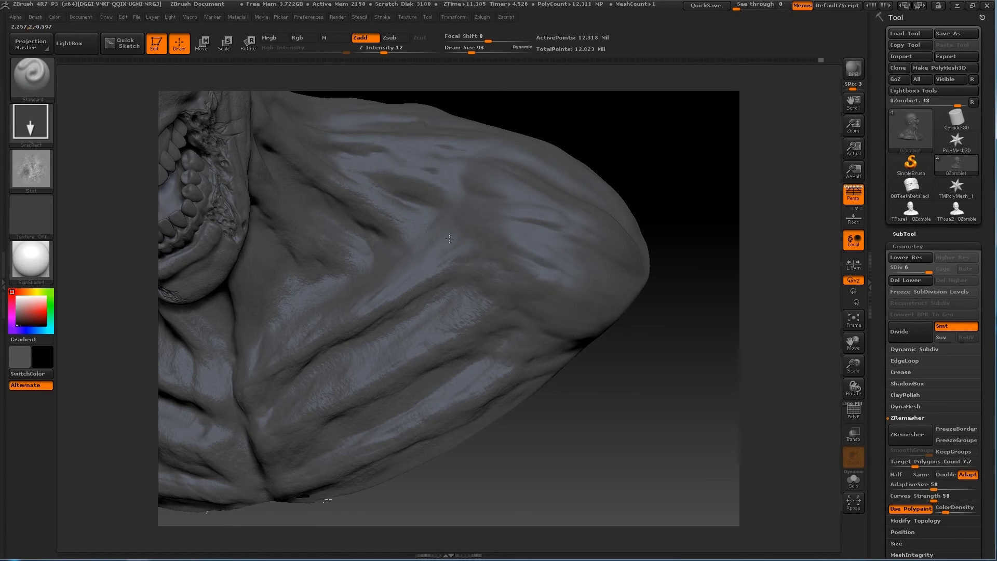
mouse_move(529, 382)
mouse_down()
mouse_move(524, 346)
mouse_move(508, 432)
mouse_move(450, 364)
mouse_up()
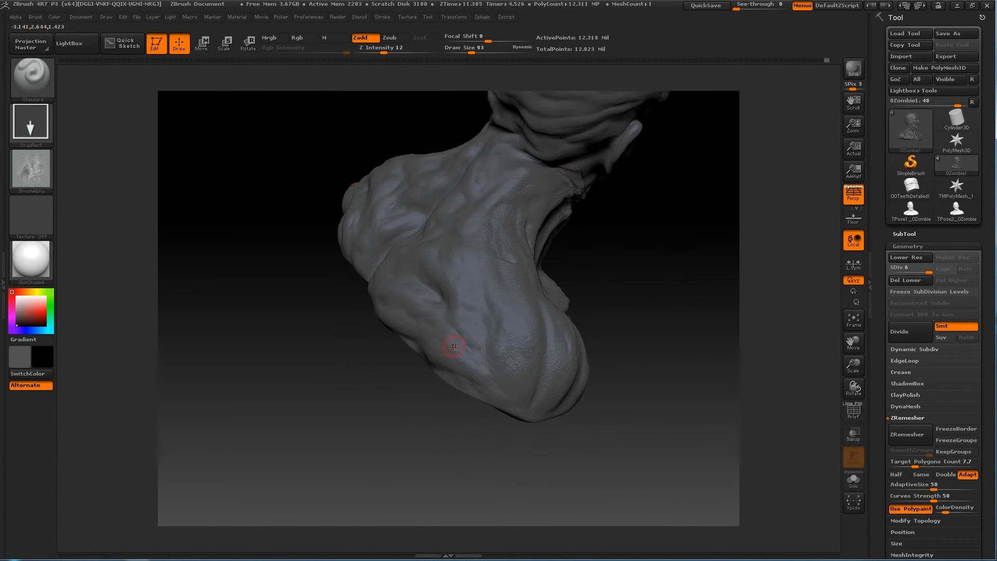
drag(476, 307, 326, 371)
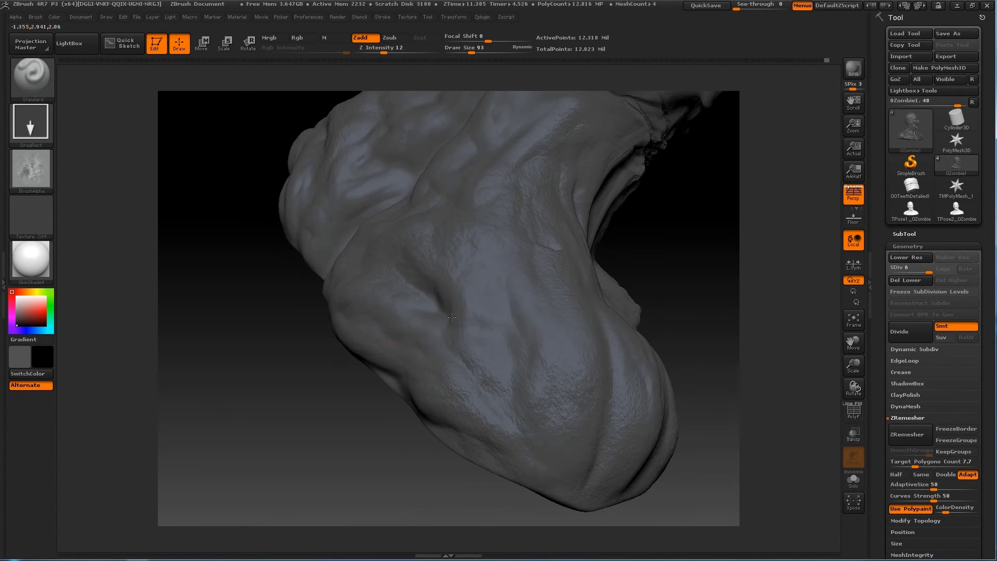
mouse_move(494, 235)
mouse_down()
mouse_move(412, 378)
mouse_move(508, 213)
mouse_move(552, 338)
mouse_move(328, 331)
mouse_move(486, 251)
mouse_up()
mouse_move(553, 396)
mouse_down()
mouse_move(428, 349)
mouse_move(619, 274)
mouse_move(623, 262)
mouse_move(569, 293)
mouse_move(653, 294)
mouse_move(318, 405)
mouse_move(268, 390)
mouse_up()
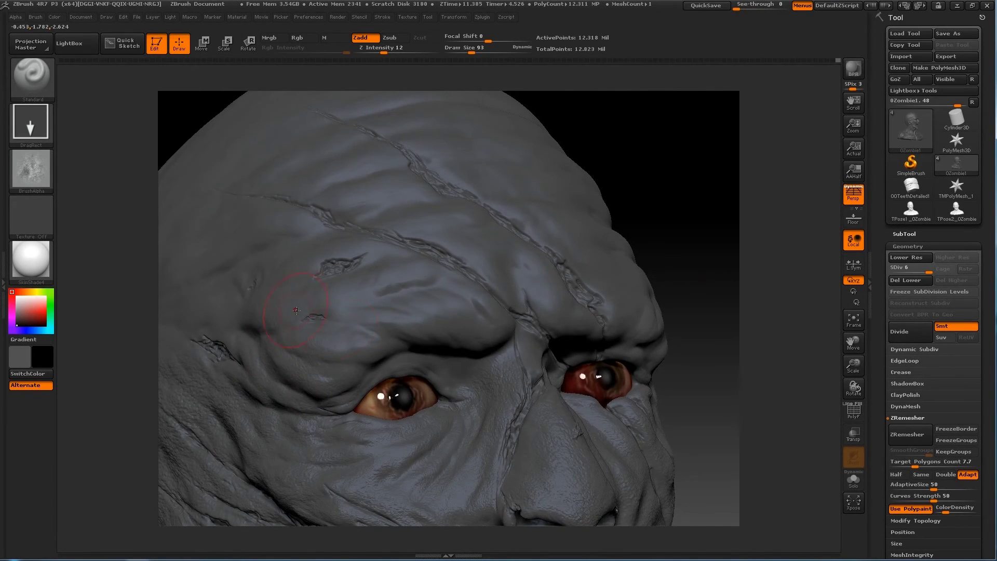
Add pore texture over the right brow, forehead scars and top of the skull
mouse_move(421, 367)
mouse_down()
mouse_move(267, 208)
mouse_move(470, 344)
mouse_up()
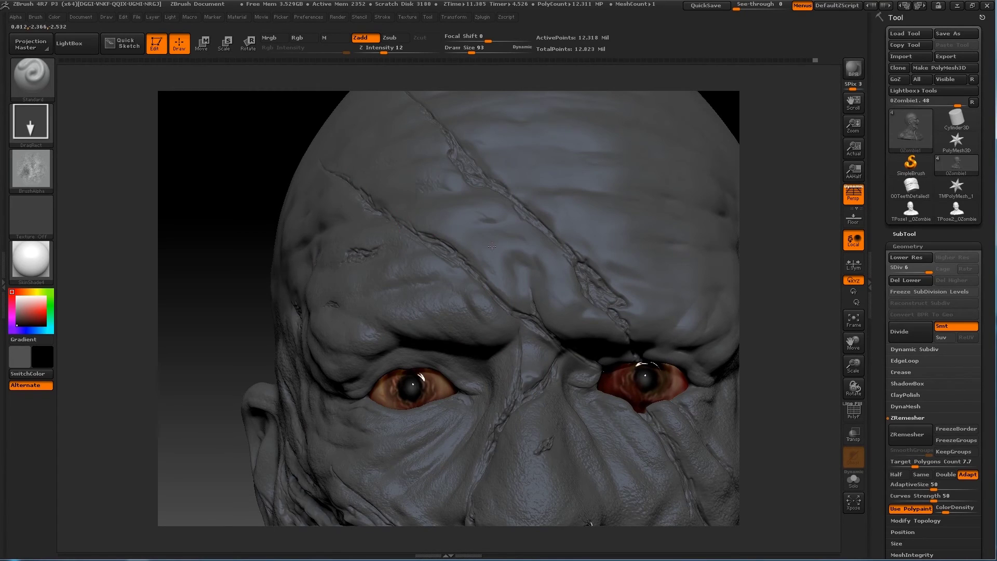
drag(566, 392, 386, 339)
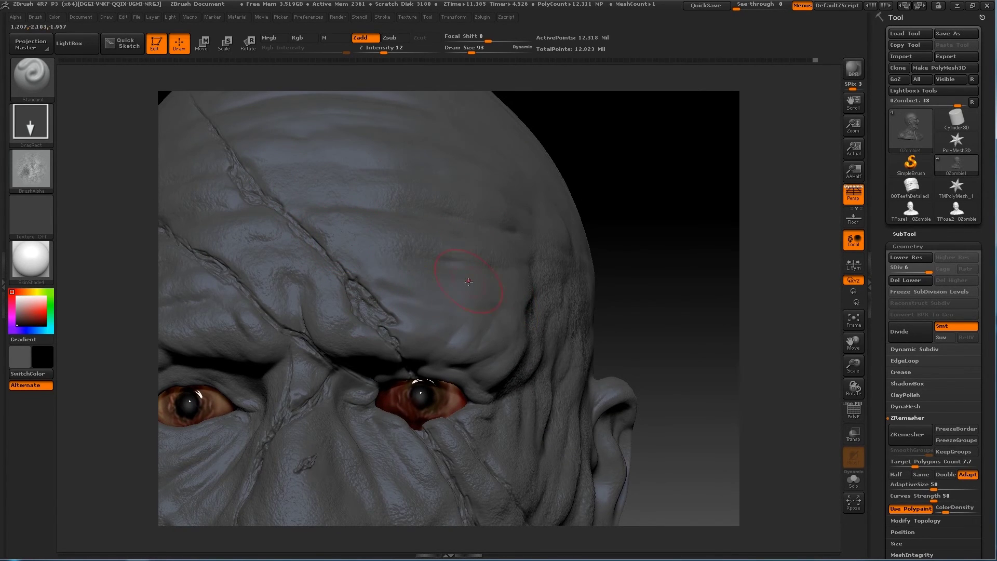
drag(464, 316, 386, 364)
drag(528, 339, 652, 284)
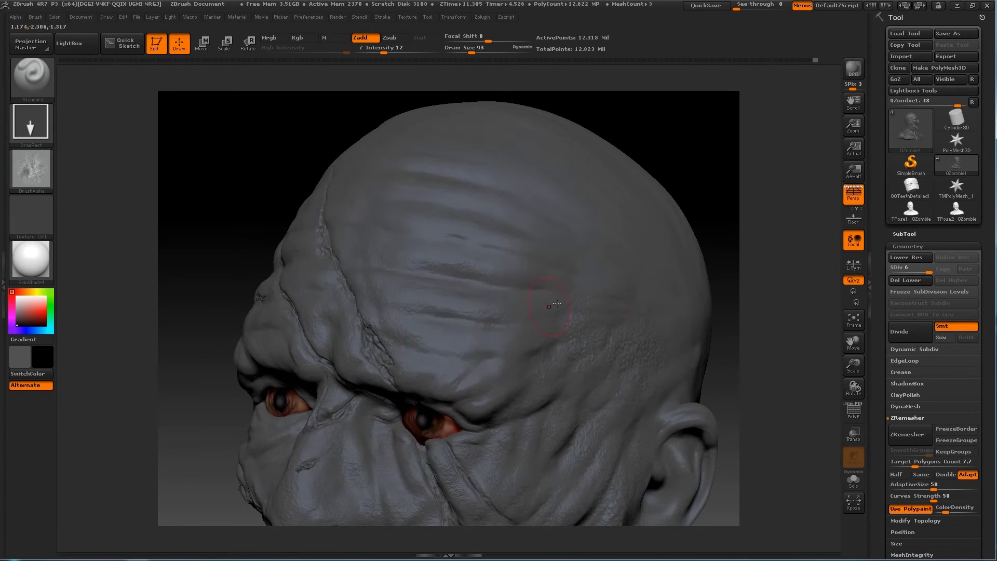
drag(493, 239, 412, 202)
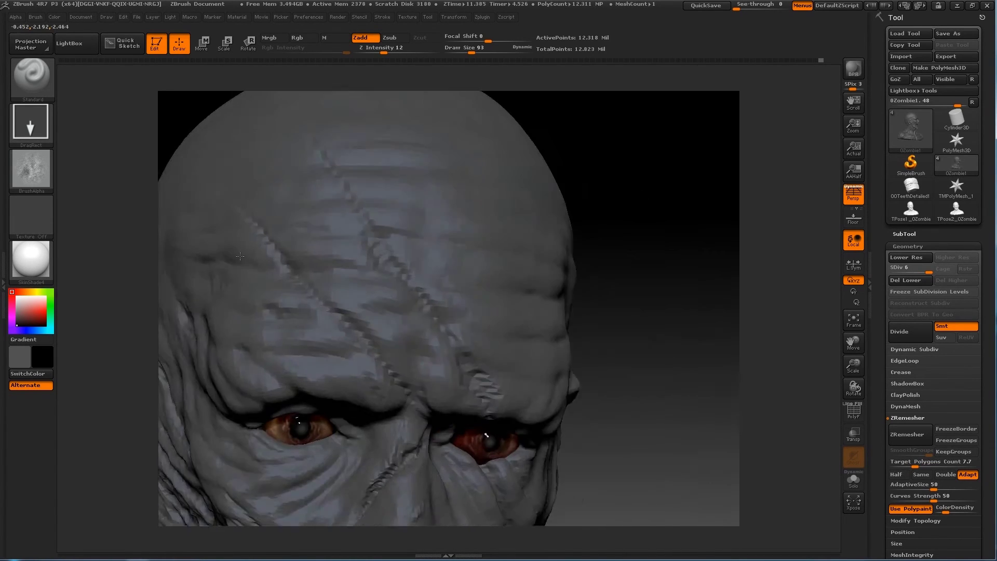
drag(293, 281, 253, 341)
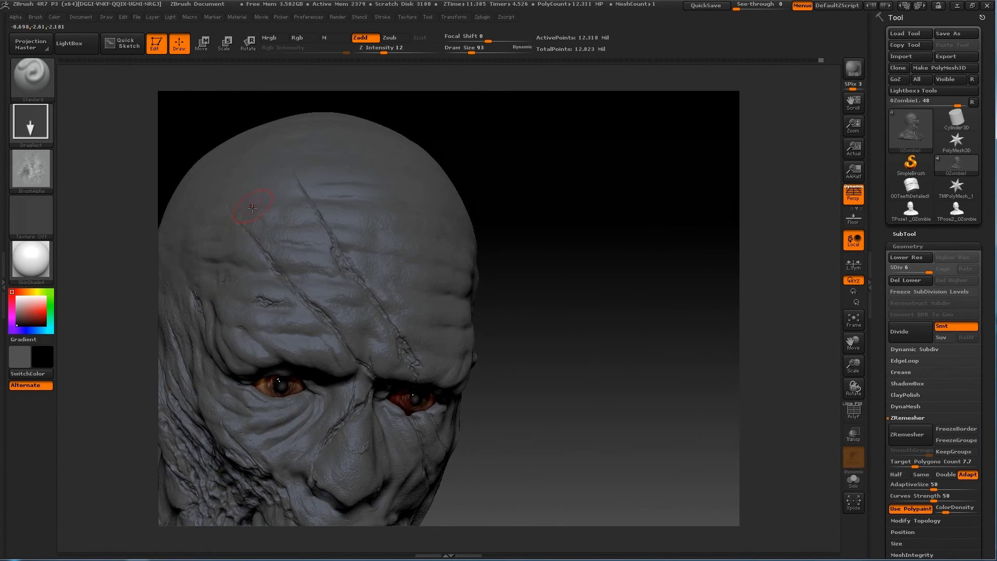
drag(188, 276, 557, 230)
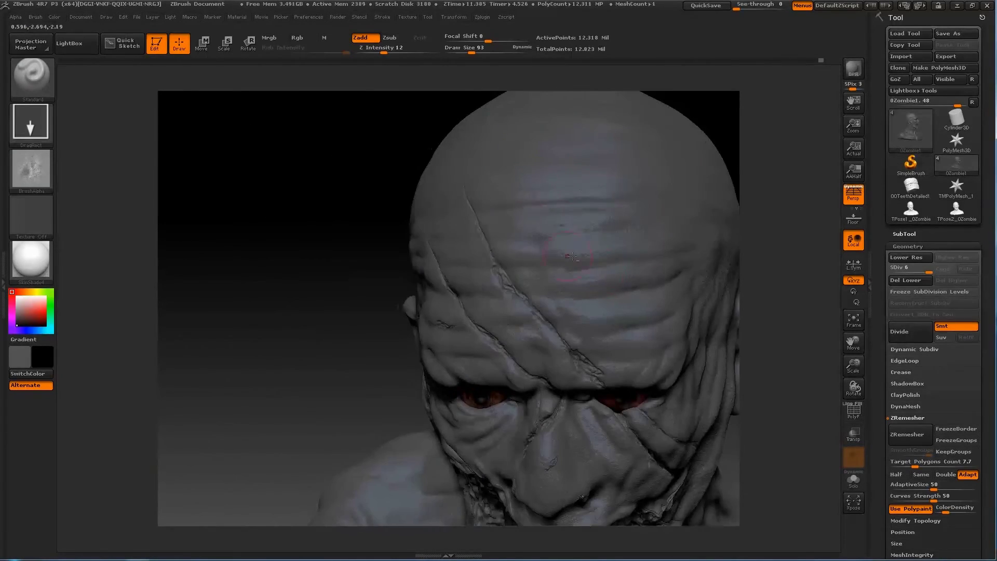
drag(641, 392, 468, 311)
Load a new skin alpha and texture the crown and back of the neck
click(36, 176)
click(26, 43)
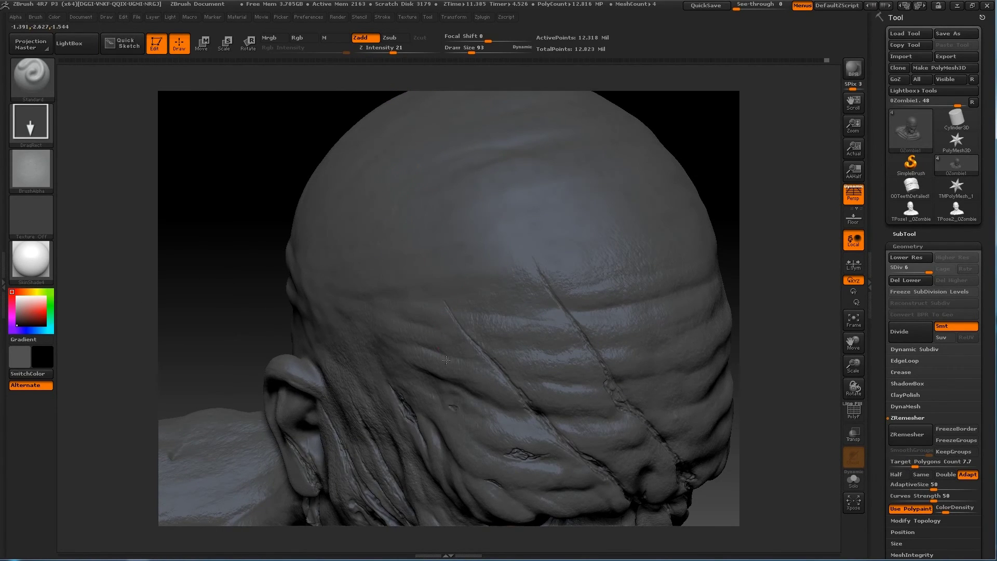
mouse_move(668, 217)
mouse_down()
mouse_move(358, 258)
mouse_move(449, 515)
mouse_up()
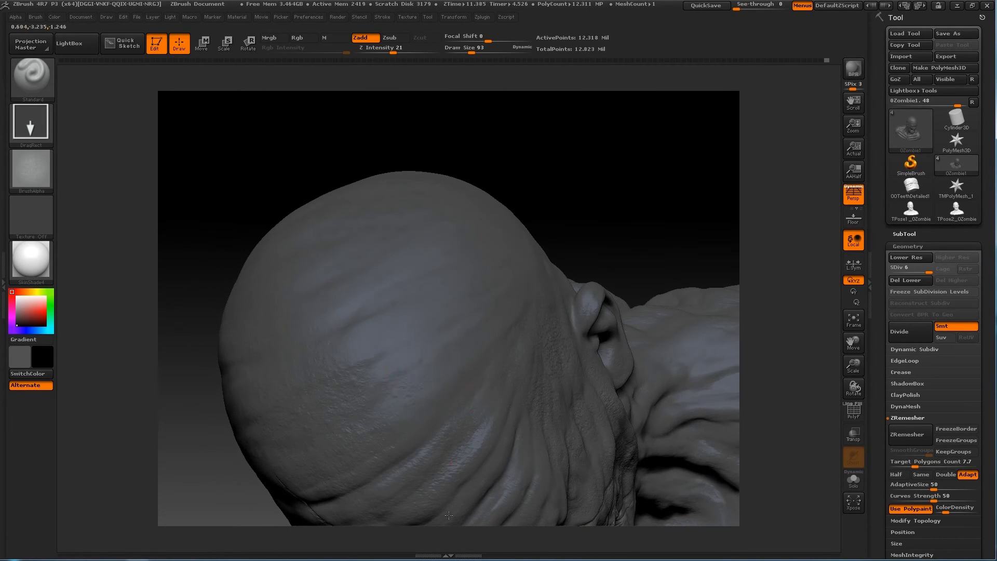
mouse_move(580, 196)
mouse_down()
mouse_move(211, 512)
mouse_move(695, 326)
mouse_move(517, 292)
mouse_move(327, 209)
mouse_up()
drag(585, 225, 332, 287)
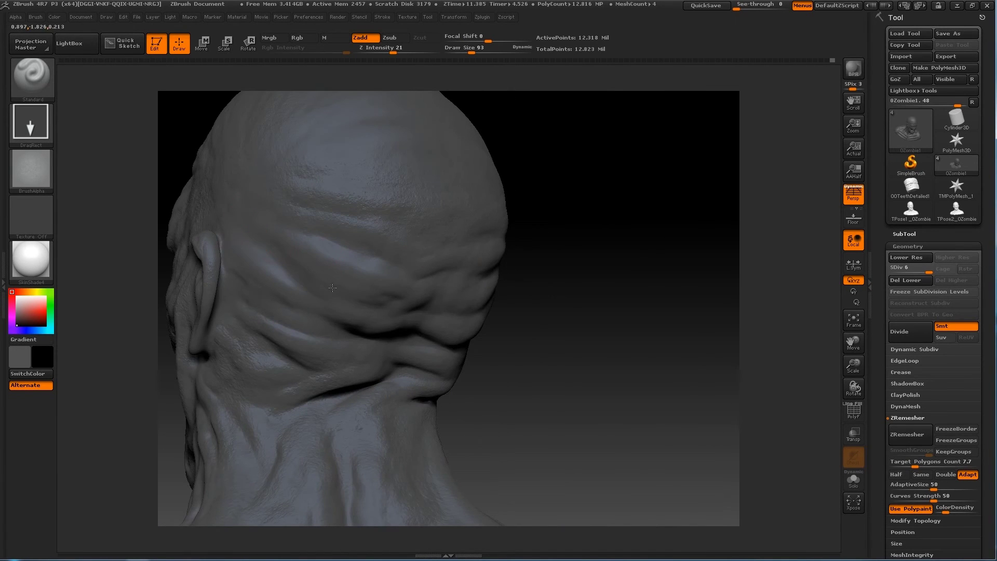
Add pore texture to the back of the skull and frame the whole bust
drag(245, 299, 357, 345)
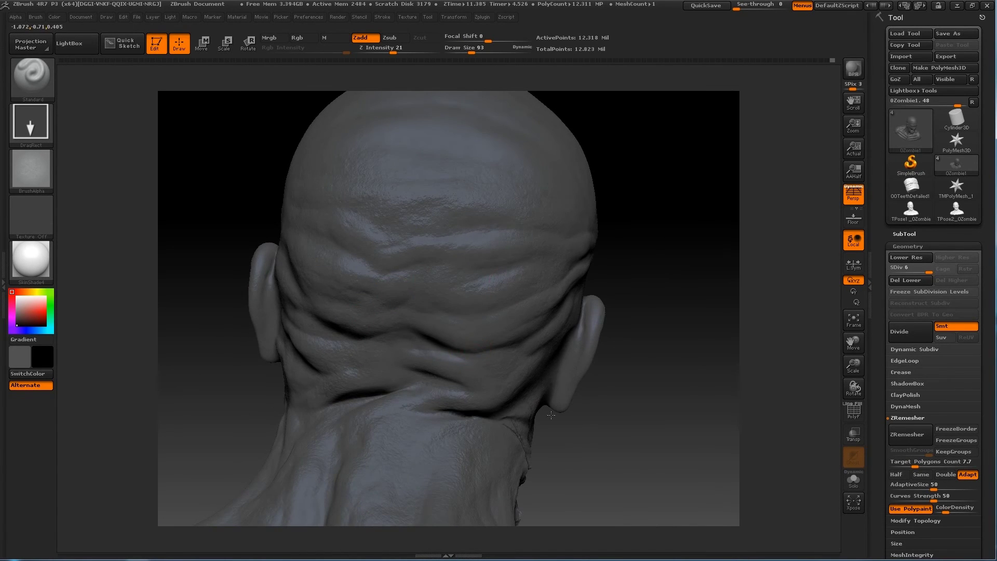
drag(551, 415, 600, 320)
drag(674, 341, 636, 356)
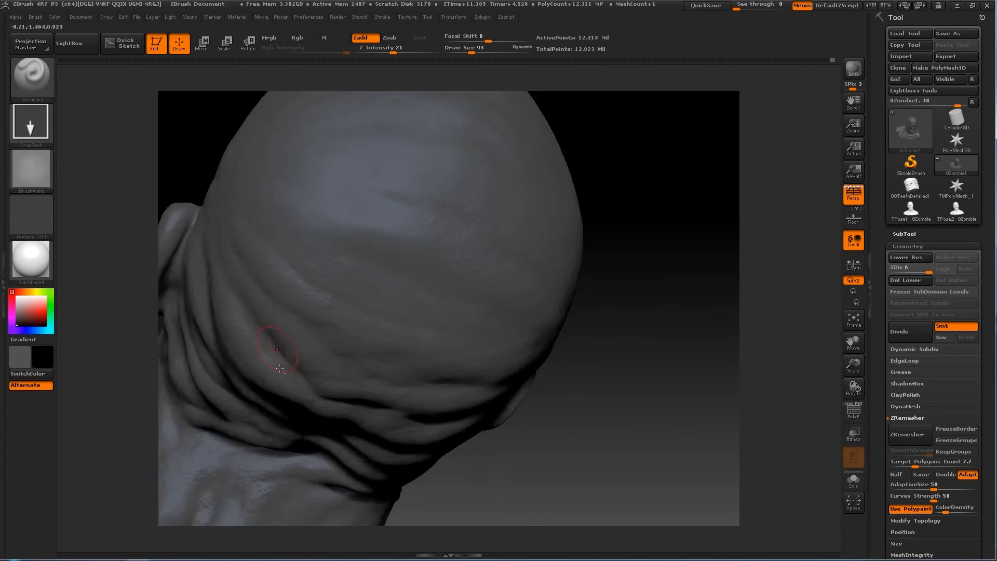
key(f)
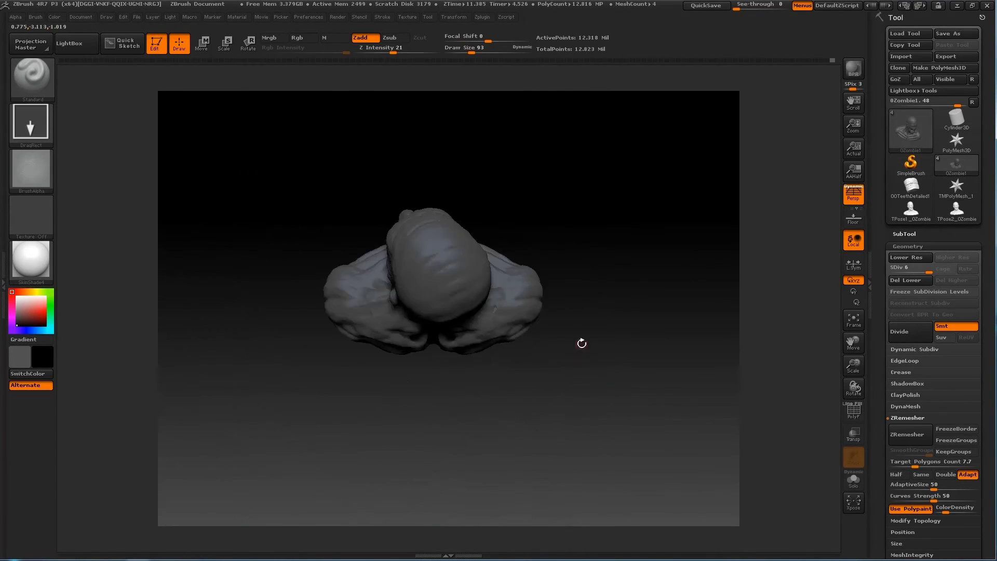
mouse_move(582, 342)
mouse_down()
mouse_move(597, 332)
mouse_move(413, 261)
mouse_up()
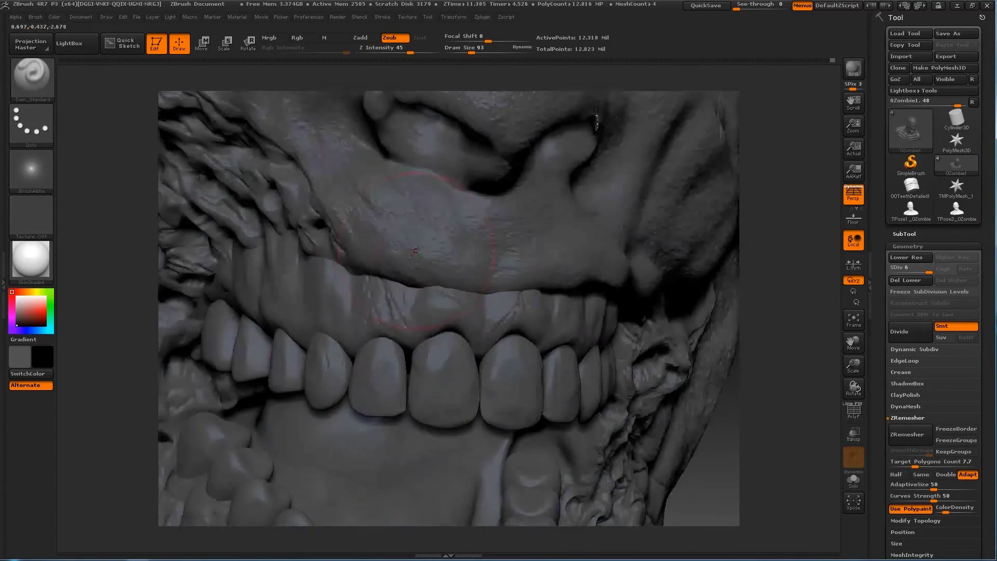
key(space)
Shrink the brush to size 7 and view the upper teeth and lower jaw
drag(419, 251, 345, 257)
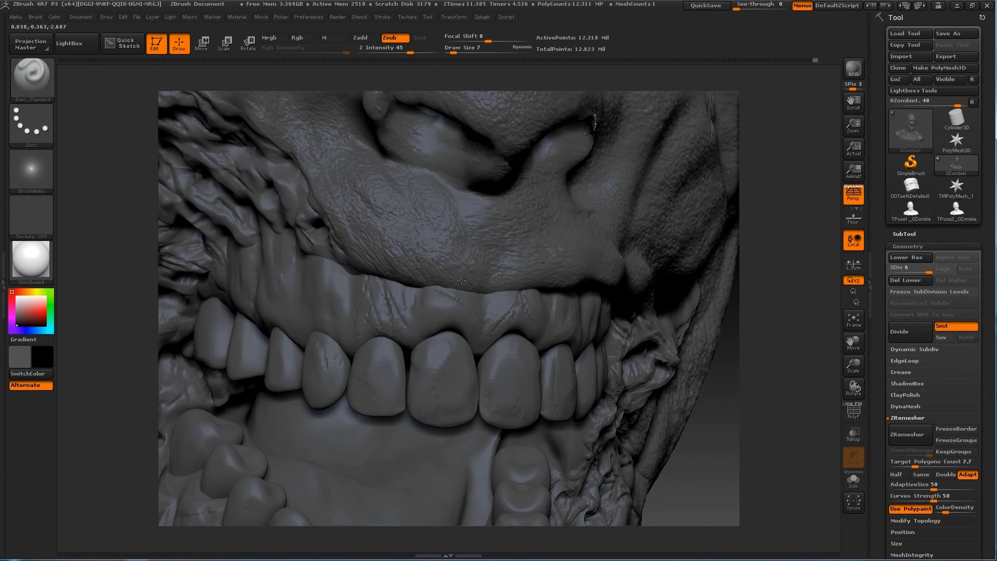
drag(440, 271, 498, 308)
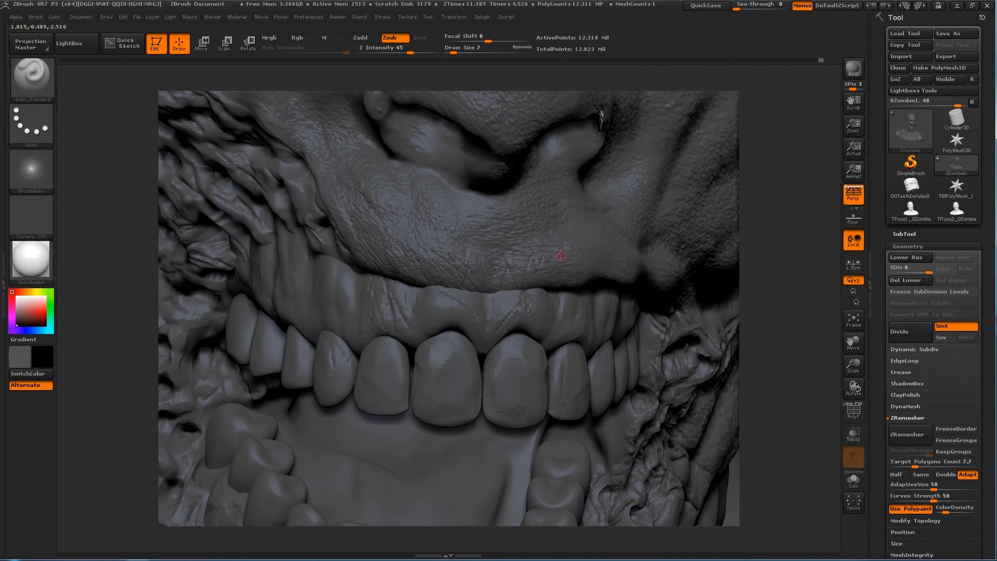
drag(854, 368, 579, 251)
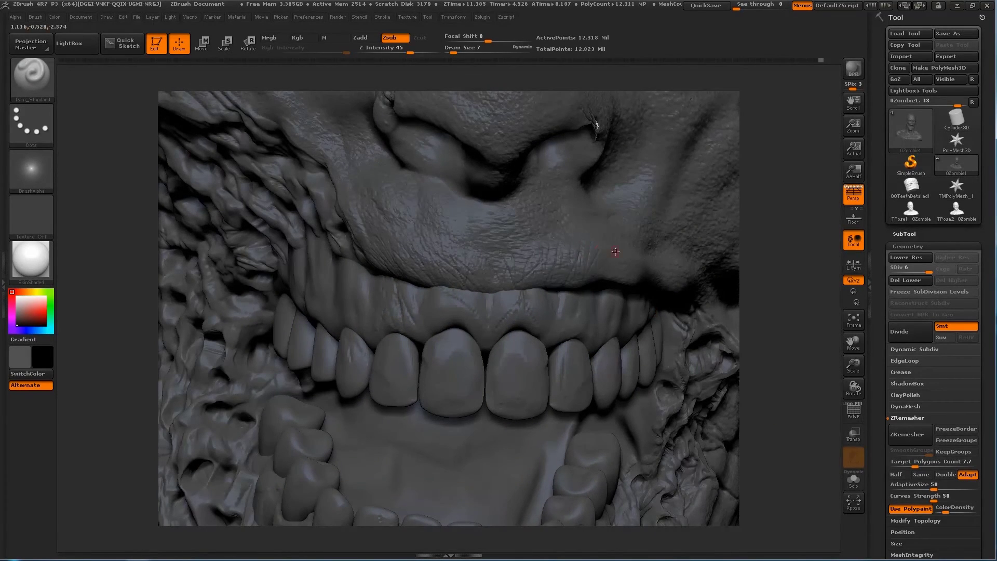
drag(646, 269, 320, 281)
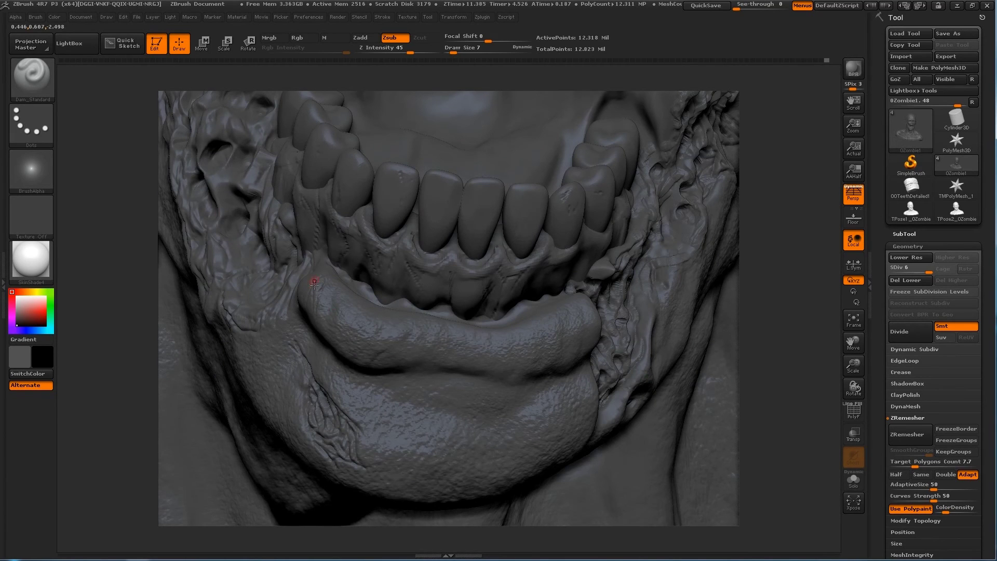
drag(853, 387, 360, 372)
Orbit to a side view of the jaw to work on the lower lip corner
mouse_move(731, 361)
mouse_down()
mouse_move(374, 361)
mouse_move(441, 314)
mouse_up()
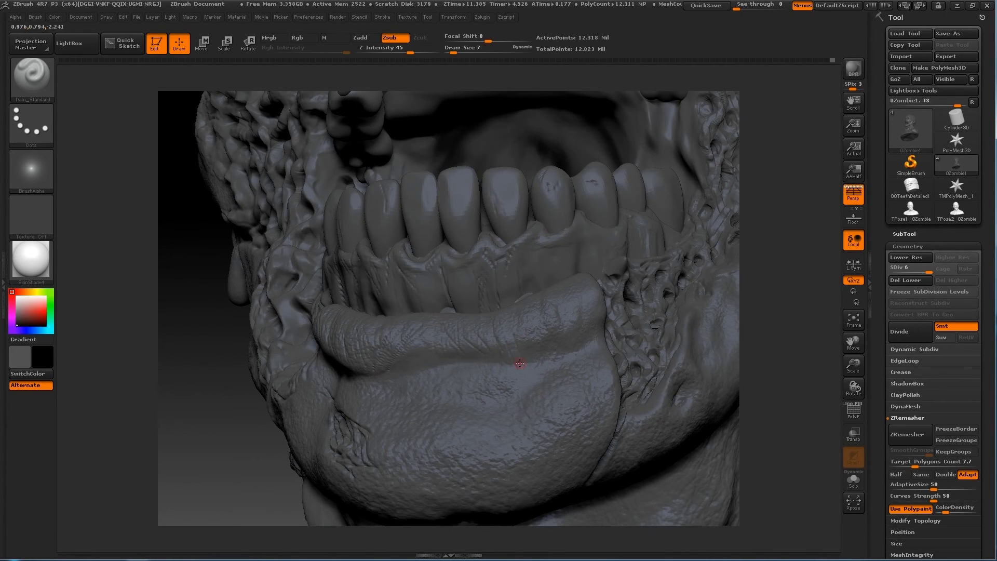
drag(546, 368, 494, 96)
drag(410, 52, 456, 52)
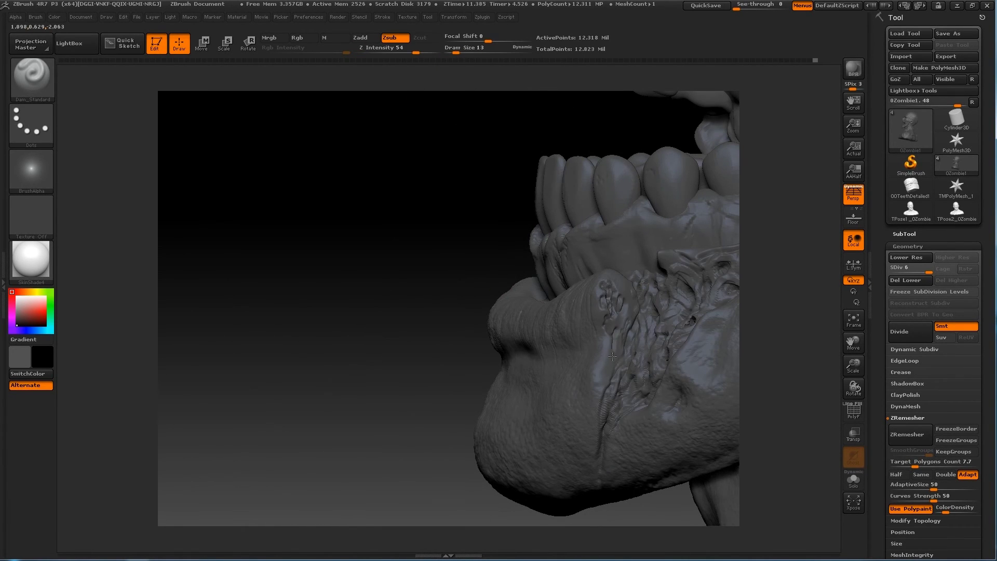
drag(619, 329, 613, 276)
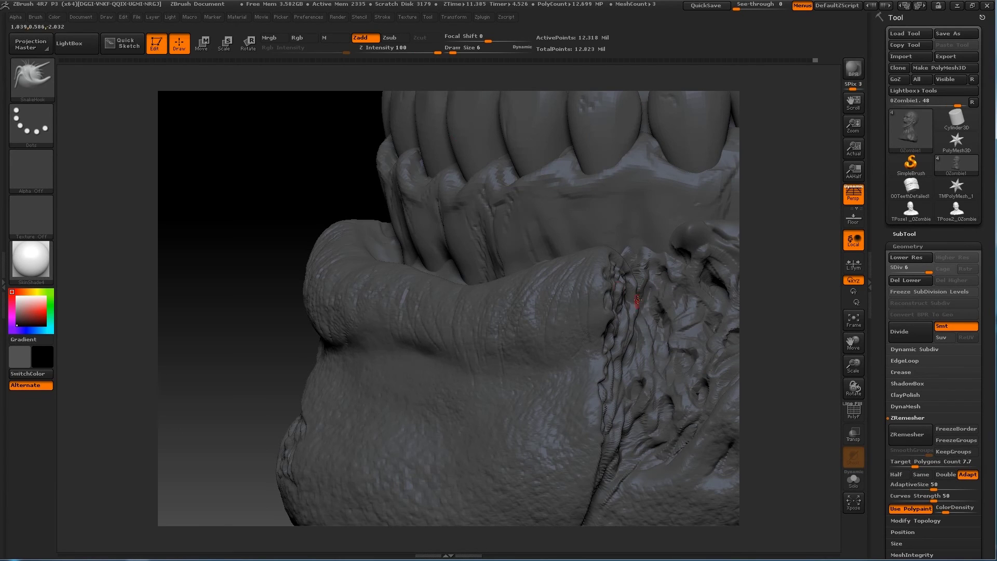
drag(616, 253, 615, 246)
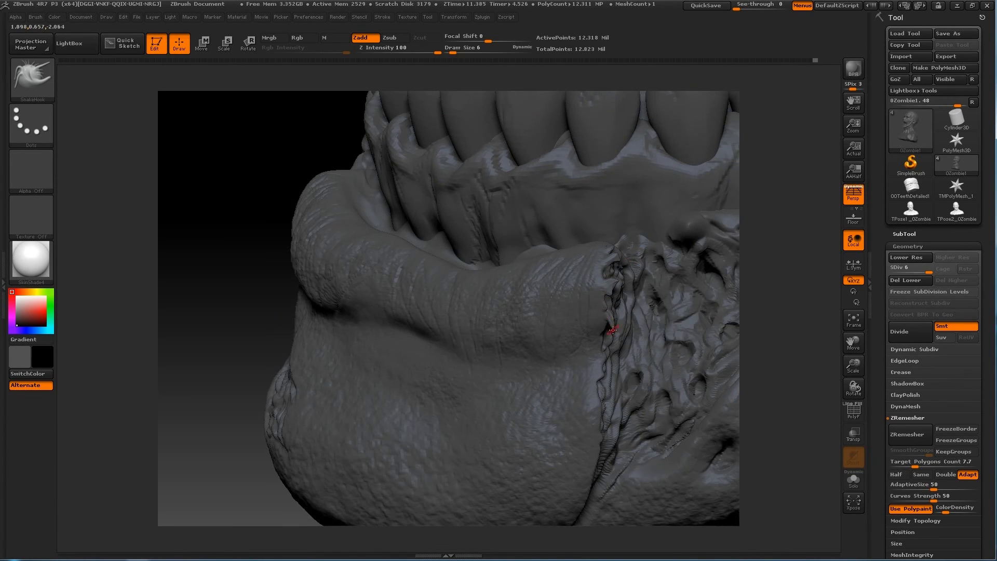
drag(613, 330, 573, 294)
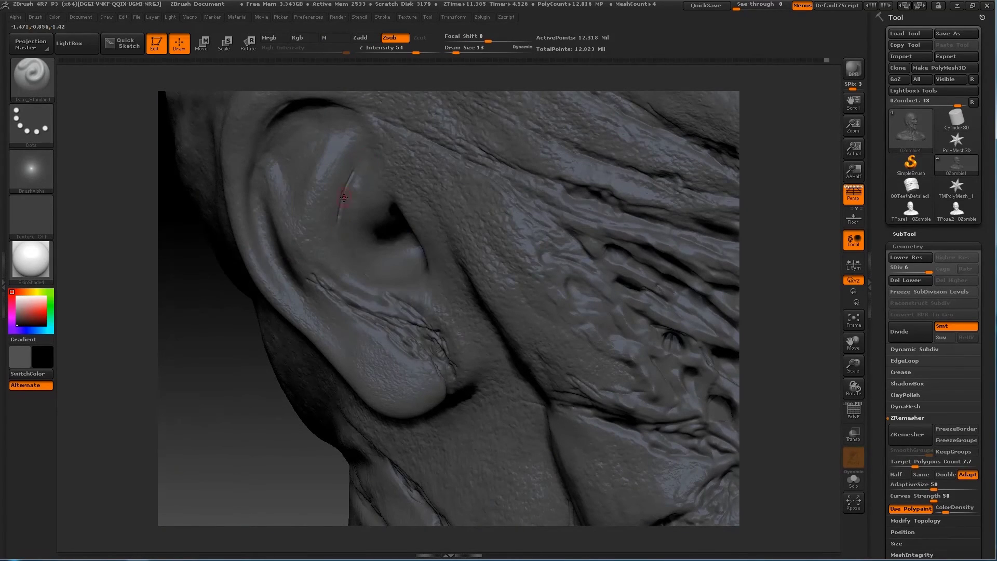
Carve a Dam_Standard groove down the ear, then orbit around the eye and head
drag(318, 132, 305, 210)
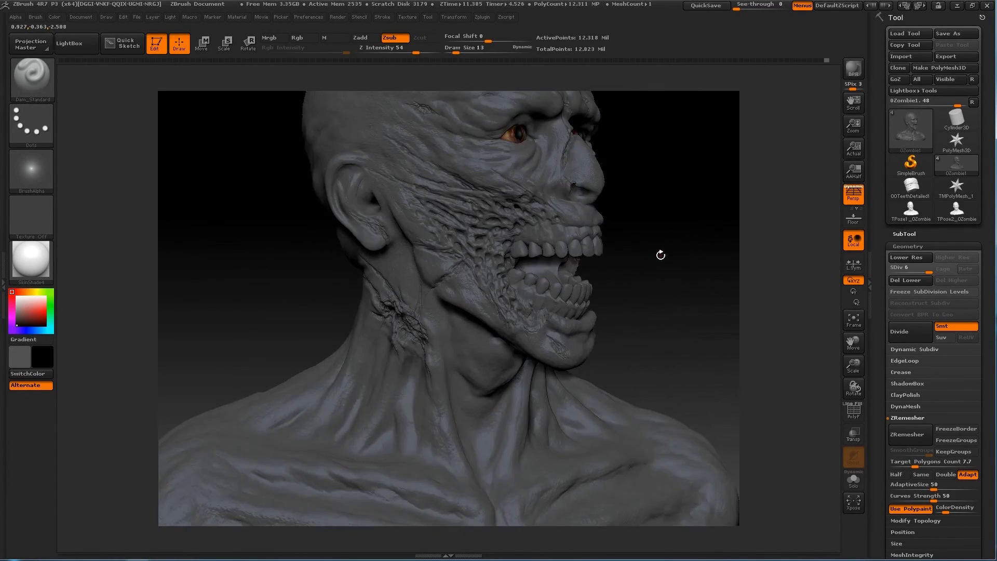
drag(659, 254, 592, 305)
key(space)
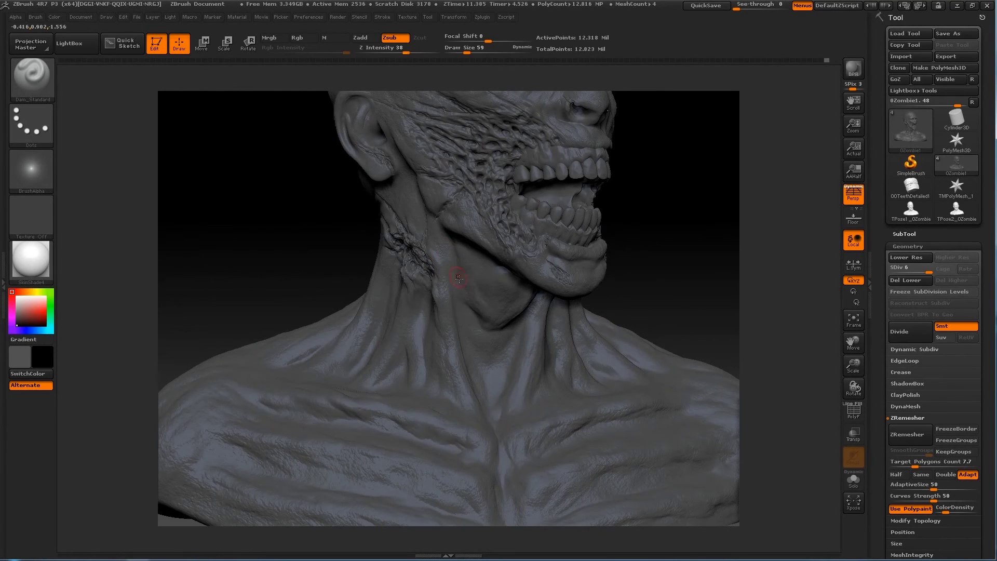
mouse_move(467, 287)
mouse_down()
mouse_move(395, 375)
mouse_move(679, 223)
mouse_move(547, 372)
mouse_move(616, 340)
mouse_move(614, 368)
mouse_move(331, 238)
mouse_up()
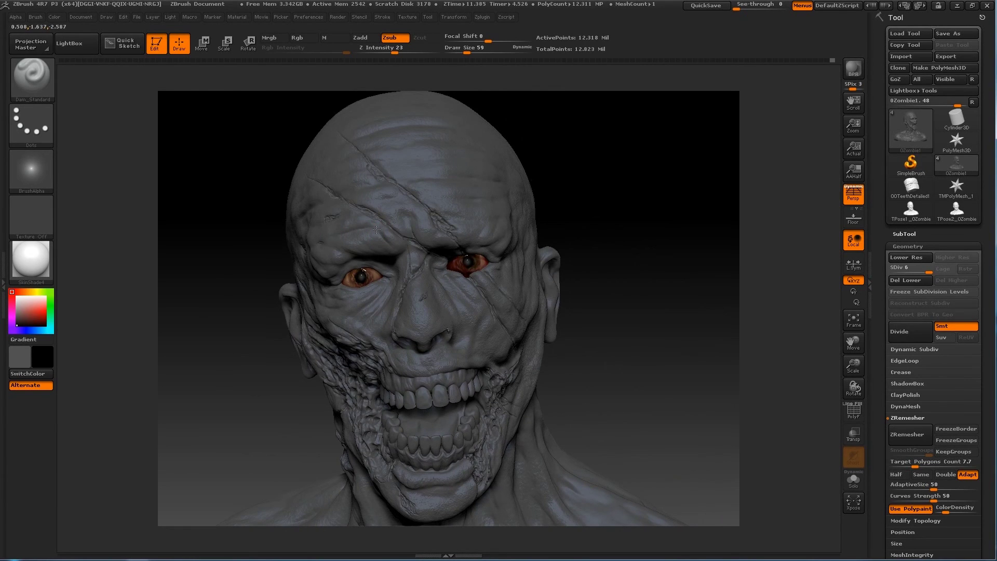
mouse_move(431, 218)
mouse_down()
mouse_move(485, 338)
mouse_move(364, 337)
mouse_up()
drag(395, 52, 409, 54)
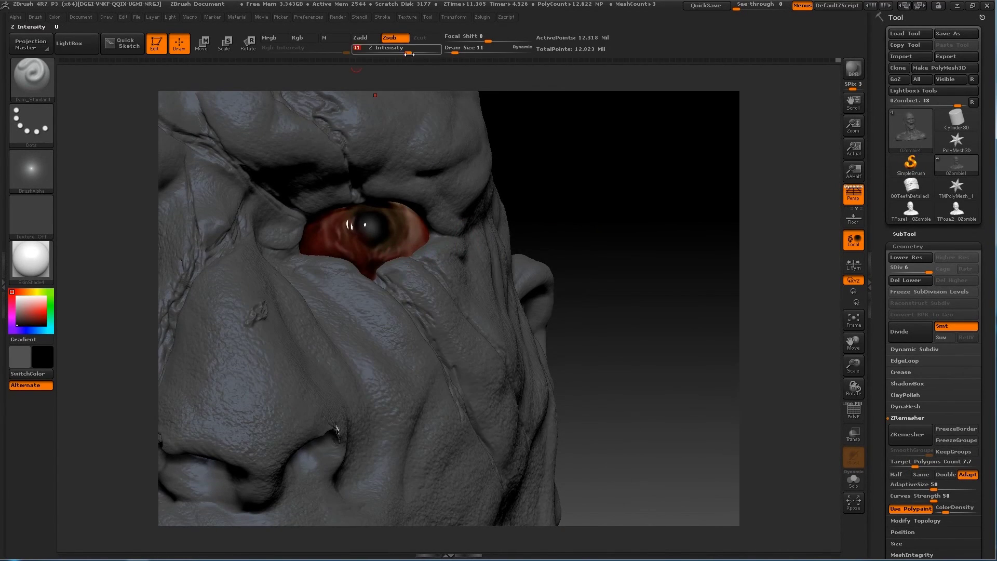
drag(607, 198, 362, 278)
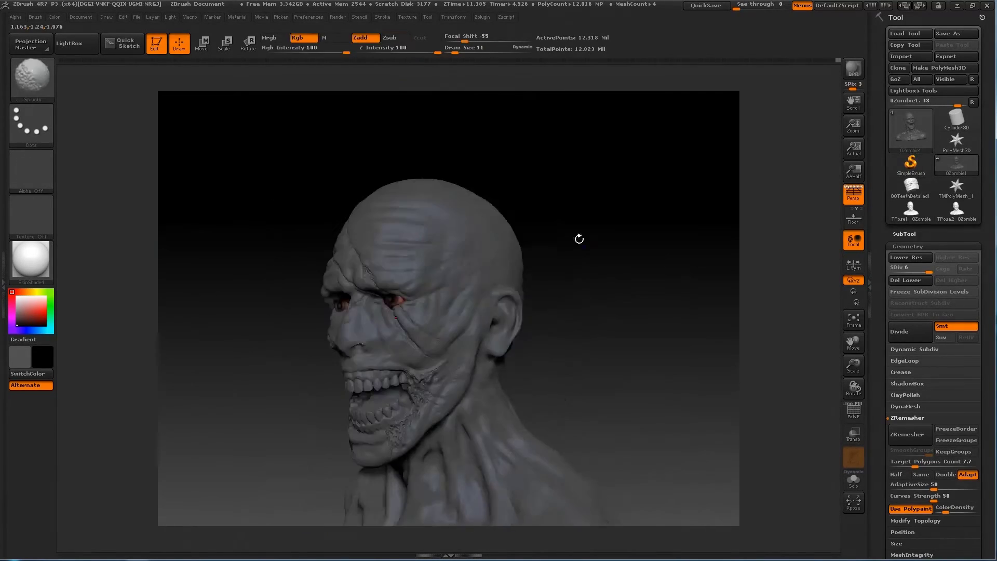
mouse_move(579, 238)
mouse_down()
mouse_move(496, 307)
mouse_move(410, 289)
mouse_move(404, 268)
mouse_move(330, 285)
mouse_up()
Switch to the Move brush and select the 00TeethDetailed31 upper teeth subtool
key(b)
key(m)
key(v)
alt+click(410, 288)
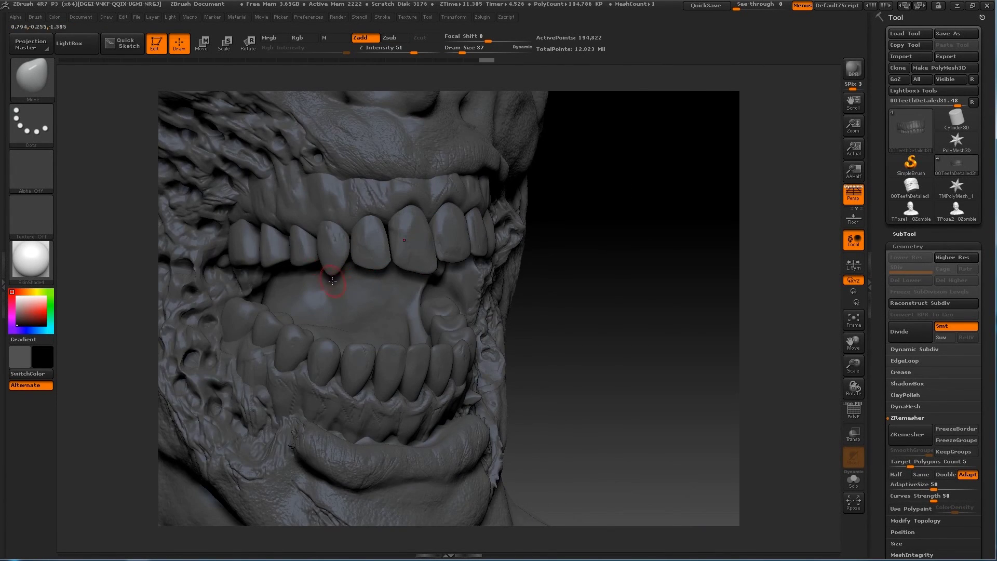
Drag three upper teeth out of line, check 00TeethDetailed33, then reselect 0Zombie1
mouse_move(343, 338)
mouse_down()
mouse_move(276, 258)
mouse_move(471, 270)
mouse_up()
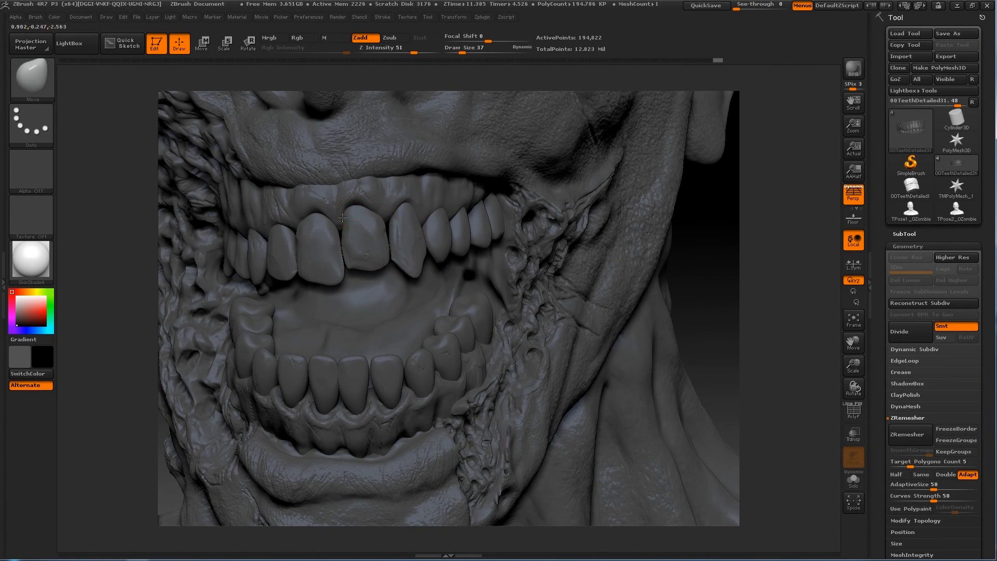
drag(298, 221, 433, 220)
drag(445, 267, 482, 252)
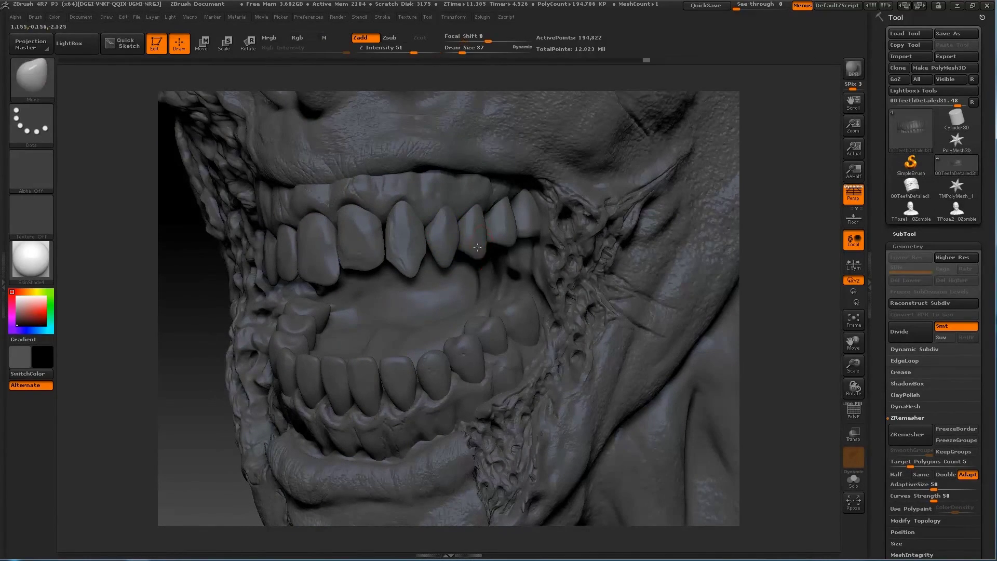
alt+click(533, 230)
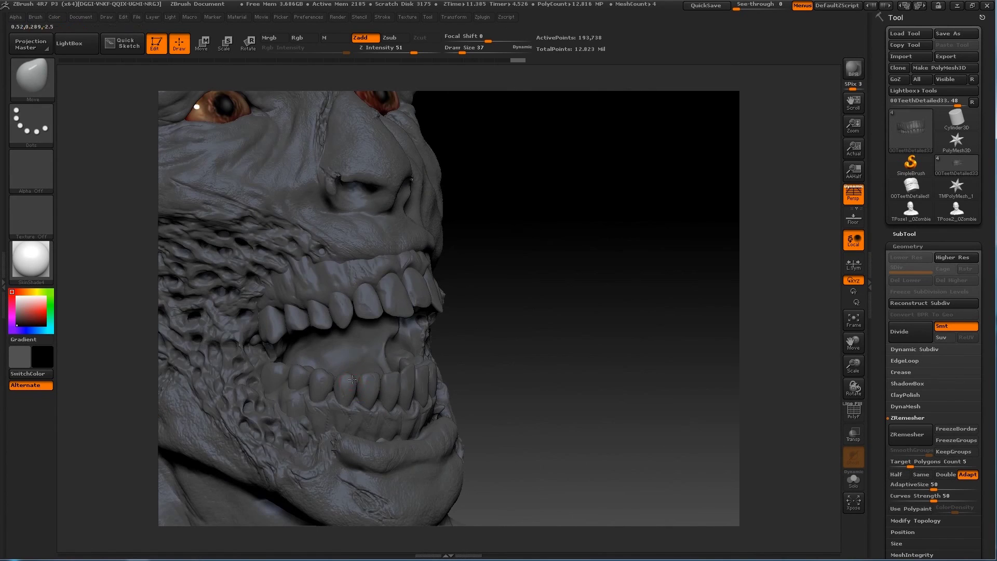
alt+click(503, 292)
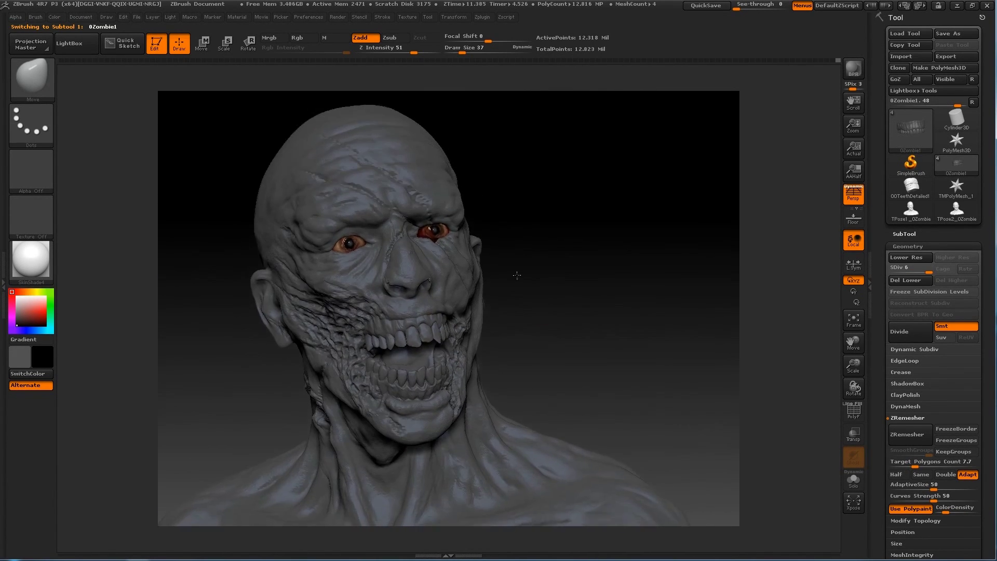
Fill the whole head with a pale grey-green skin colour via FillObject
drag(506, 335, 566, 313)
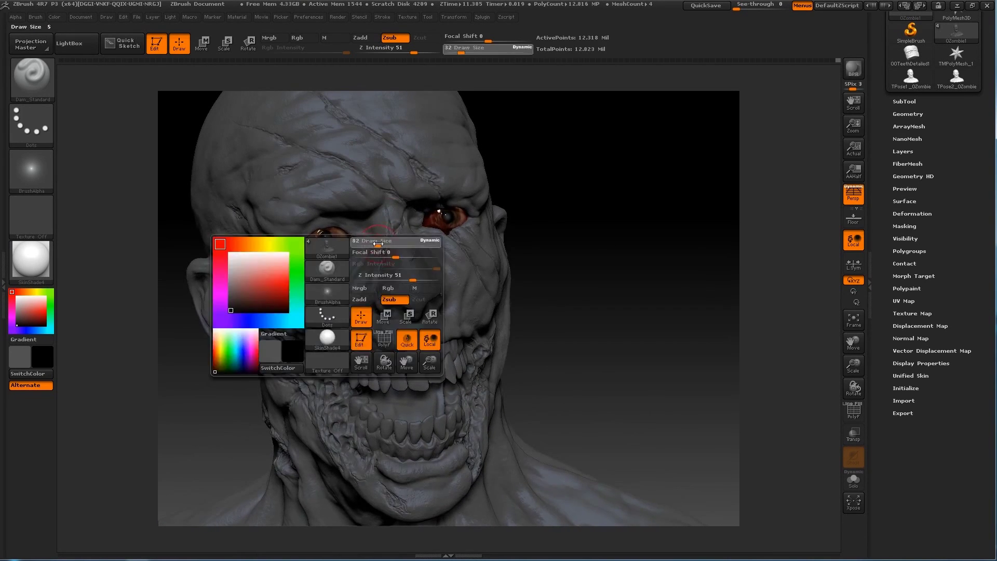
click(41, 292)
click(22, 314)
click(54, 16)
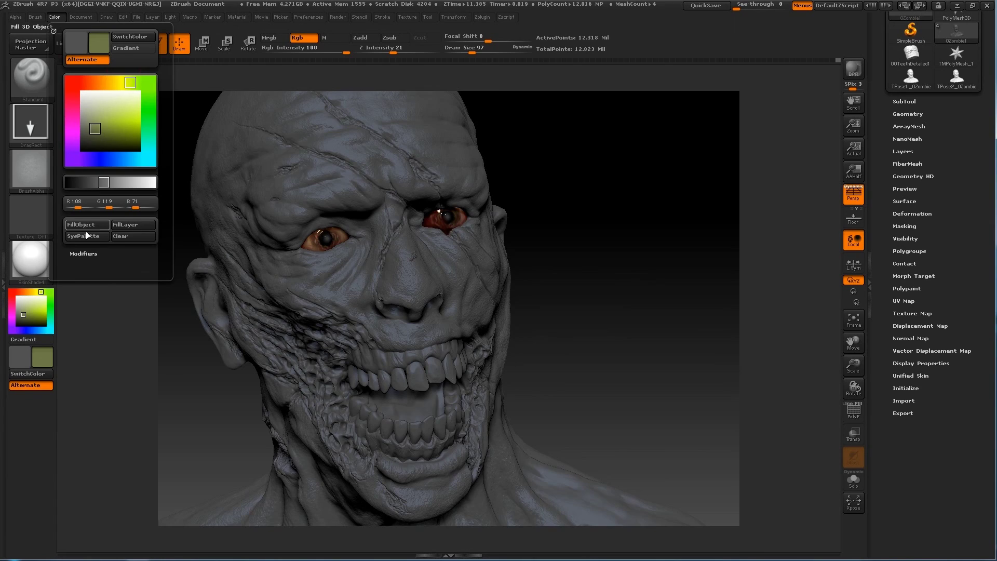
click(89, 226)
click(86, 110)
click(95, 230)
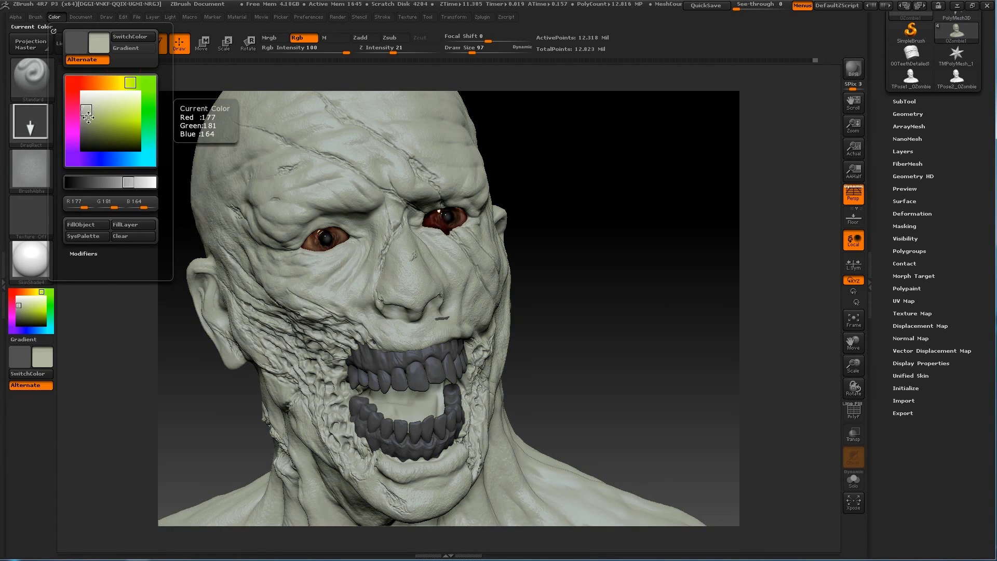
Pick a deep blood red as the paint colour
click(12, 292)
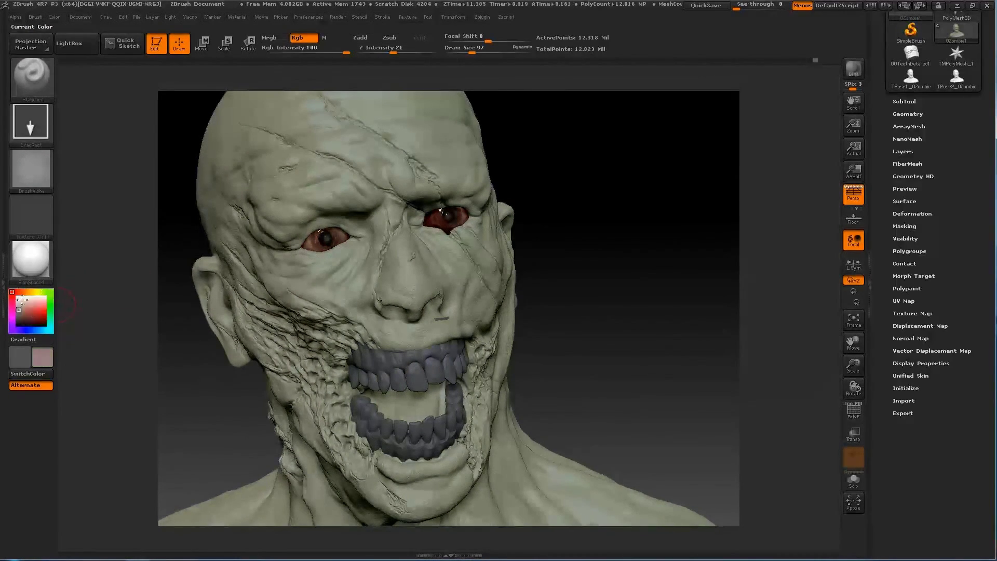
click(42, 322)
drag(68, 315, 158, 305)
click(31, 122)
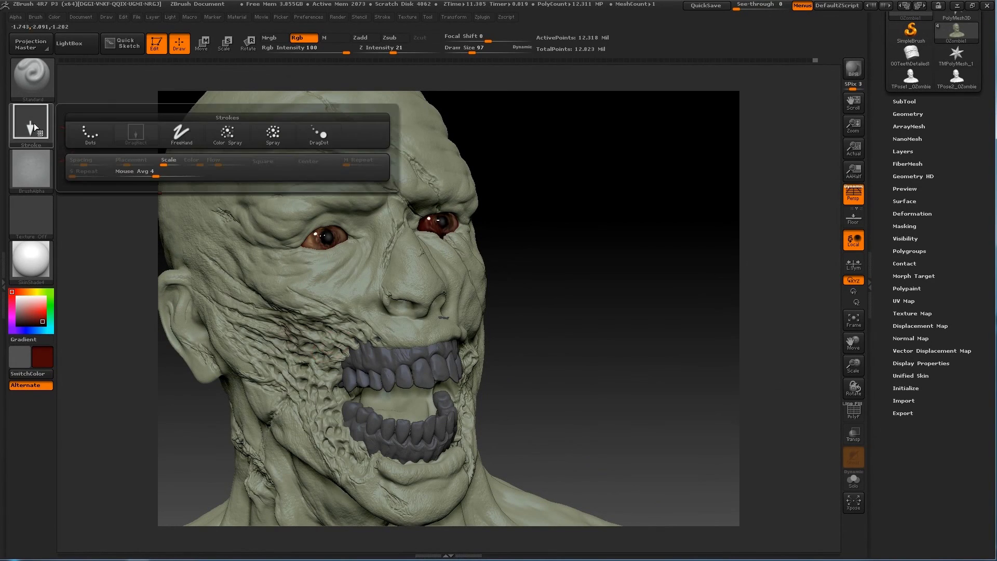
Set a Dots stroke, turn the alpha off and enlarge the Draw Size
click(182, 135)
click(31, 169)
click(91, 180)
drag(338, 346, 312, 358)
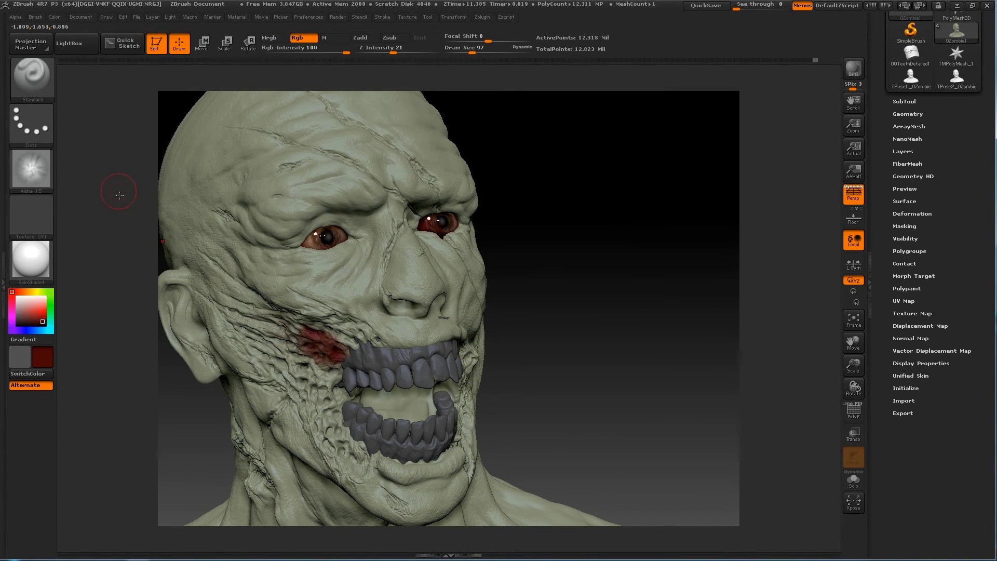
click(31, 169)
click(90, 309)
Paint red blood across both cheeks, around the mouth and along the jaw
drag(598, 312, 546, 312)
mouse_move(333, 364)
mouse_down()
mouse_move(274, 333)
mouse_move(364, 343)
mouse_up()
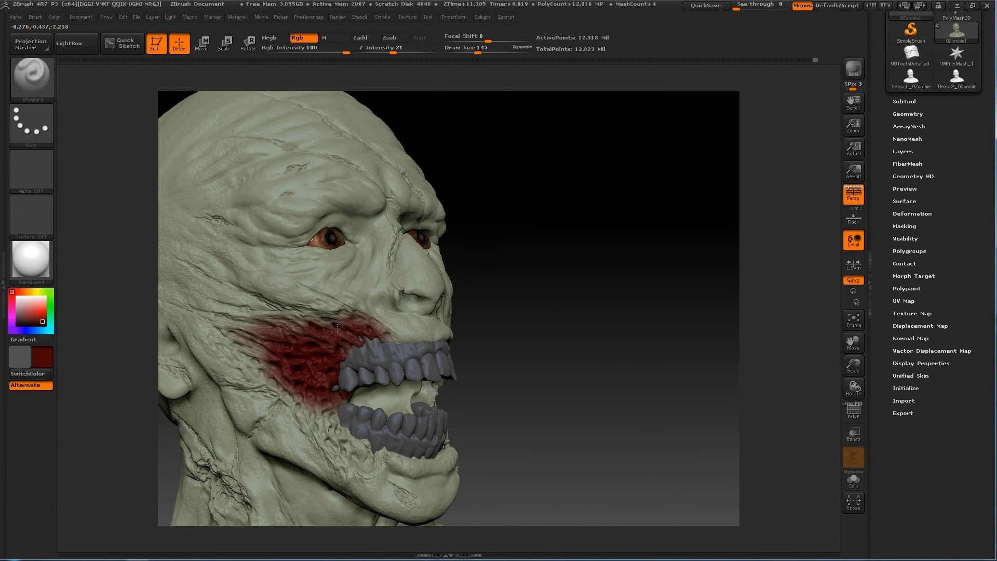
drag(260, 312, 374, 328)
drag(597, 312, 649, 312)
mouse_move(338, 410)
mouse_down()
mouse_move(467, 385)
mouse_move(457, 442)
mouse_up()
drag(597, 358, 675, 358)
mouse_move(312, 395)
mouse_down()
mouse_move(322, 462)
mouse_move(343, 483)
mouse_up()
drag(280, 394, 230, 310)
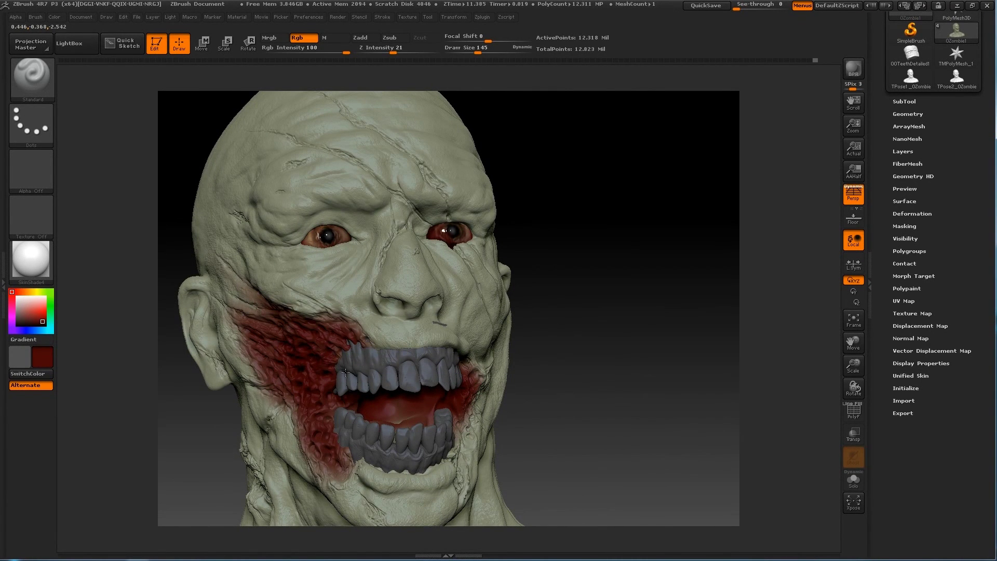
Paint blood along the neck wound, neck streaks, a cheek band and the ear
key(ctrl)
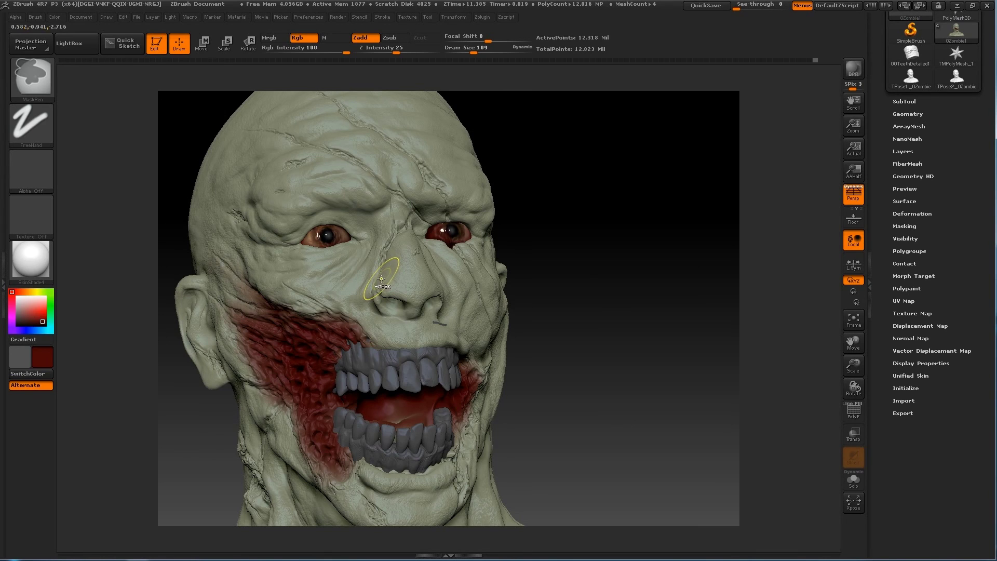
drag(518, 271, 346, 353)
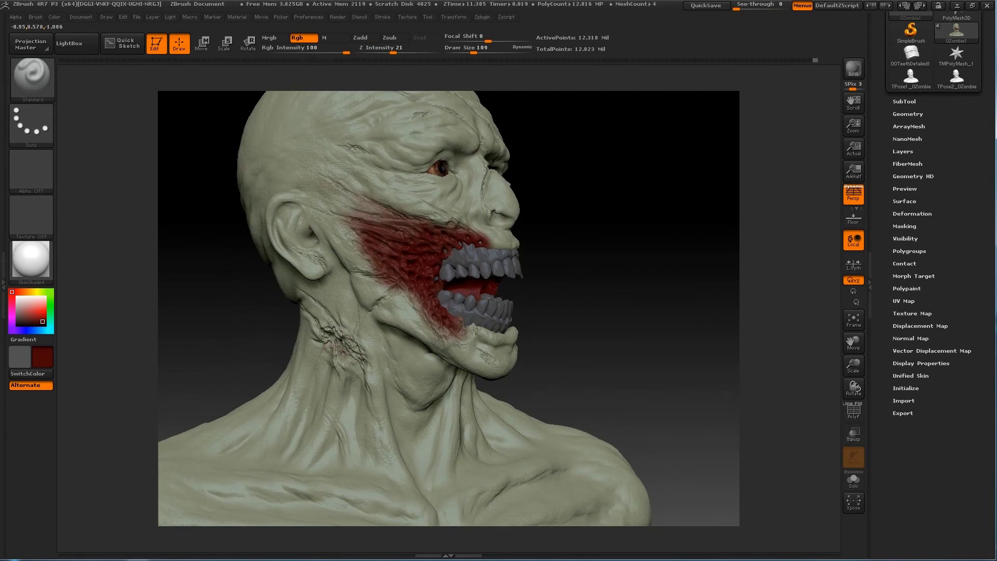
drag(322, 310, 321, 301)
drag(371, 395, 363, 343)
mouse_move(312, 286)
mouse_down()
mouse_move(309, 333)
mouse_move(447, 283)
mouse_up()
drag(298, 241, 335, 263)
Paint blood on the chin and around the mouth corners
drag(624, 156, 494, 156)
drag(410, 337, 458, 385)
drag(701, 156, 597, 156)
drag(540, 400, 520, 311)
mouse_move(561, 337)
mouse_down()
mouse_move(531, 262)
mouse_move(572, 291)
mouse_up()
drag(364, 322, 403, 323)
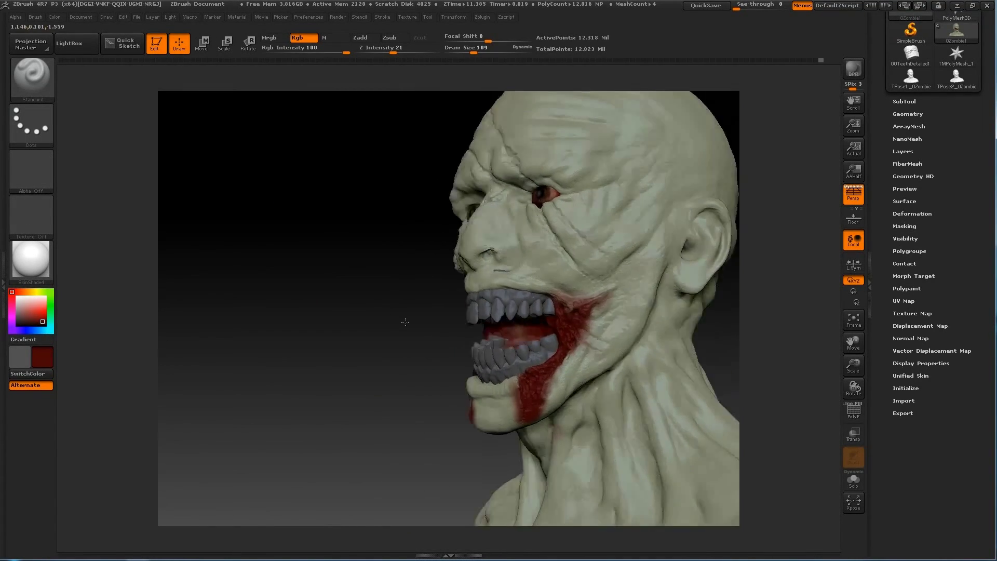
Paint two diagonal blood stripes across the forehead
key(space)
drag(363, 260, 416, 249)
drag(447, 208, 448, 234)
drag(649, 260, 582, 259)
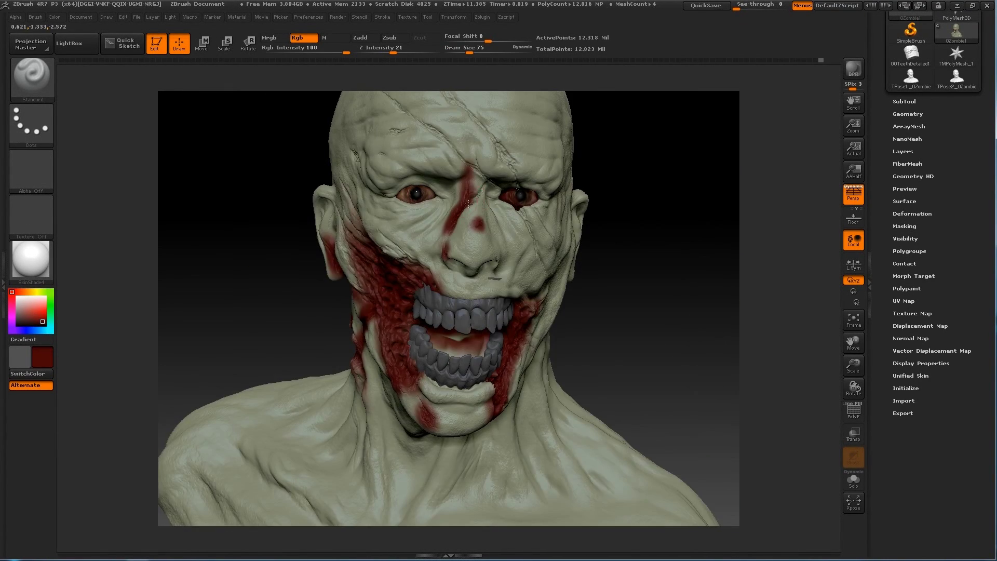
drag(649, 207, 639, 197)
mouse_move(364, 103)
mouse_down()
mouse_move(483, 213)
mouse_move(437, 108)
mouse_up()
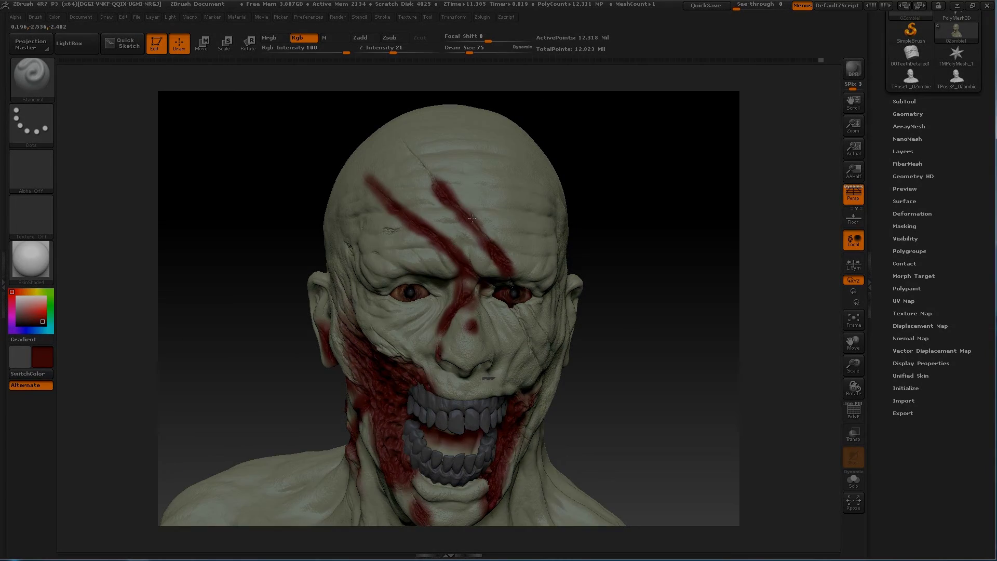